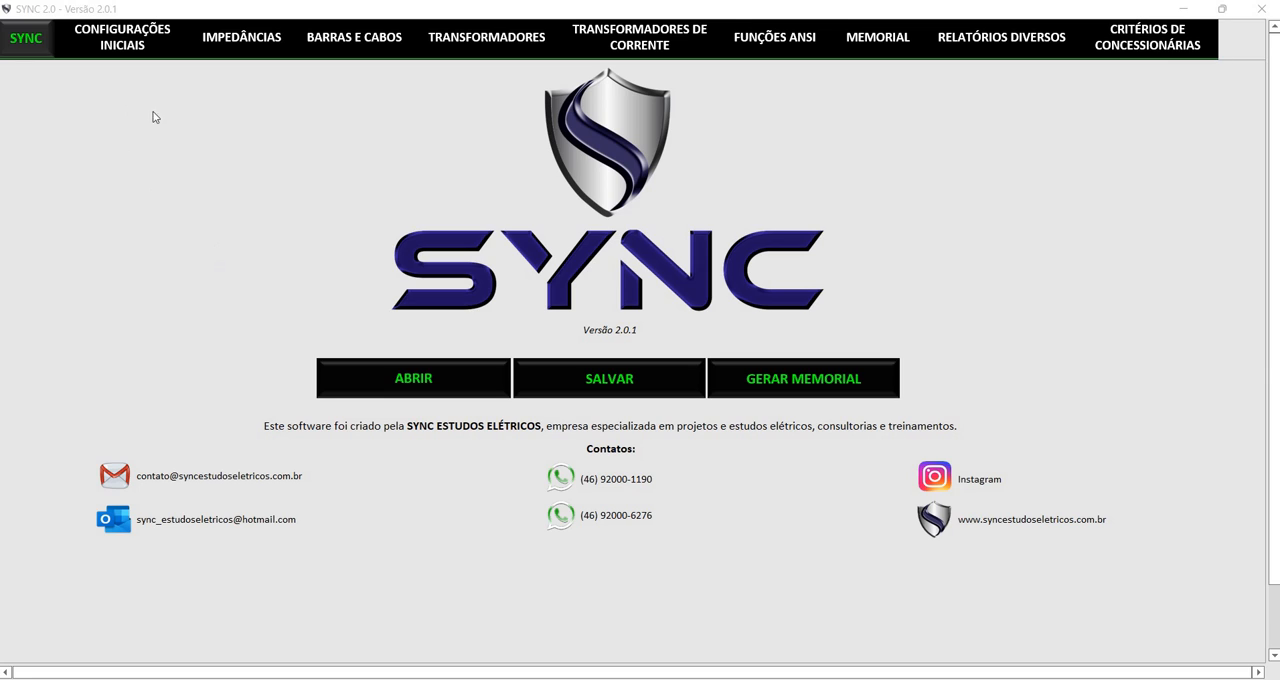
# Open Diagrama Unifilar.pdf in Acrobat Reader and examine the single-line diagram from the SE and delivery point through transformers TF1, TF2 and TF3
pyautogui.moveTo(223, 552)
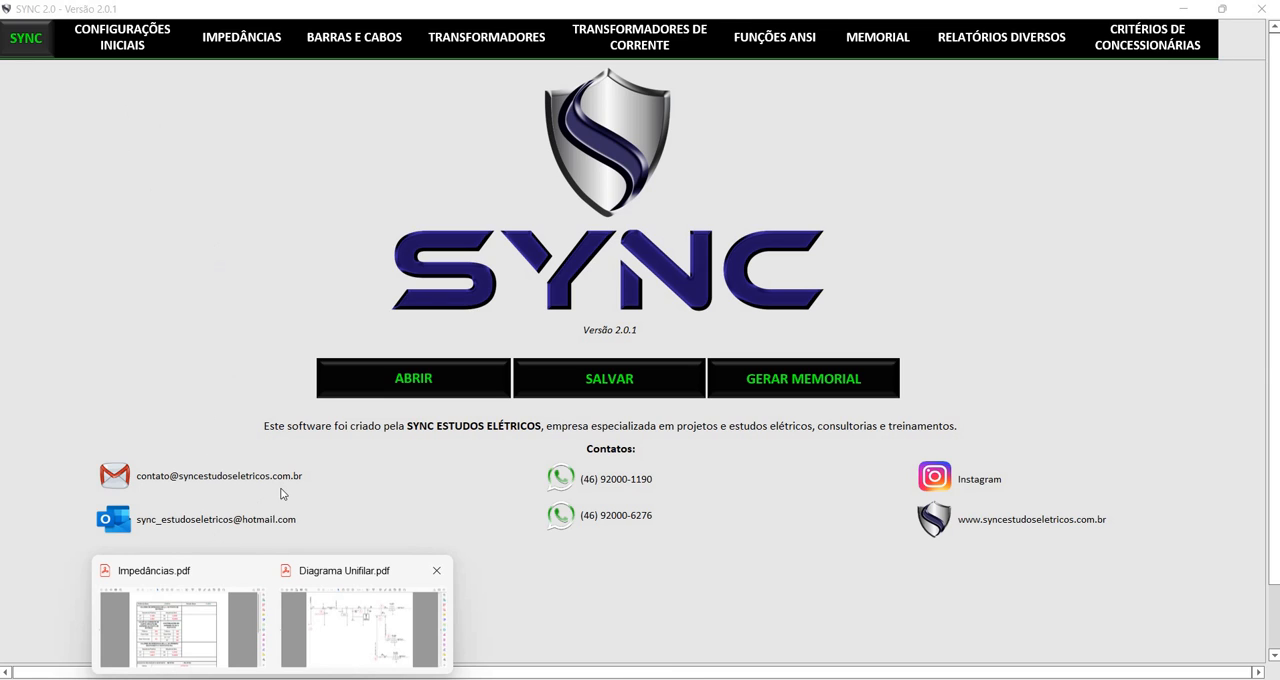
pyautogui.click(359, 626)
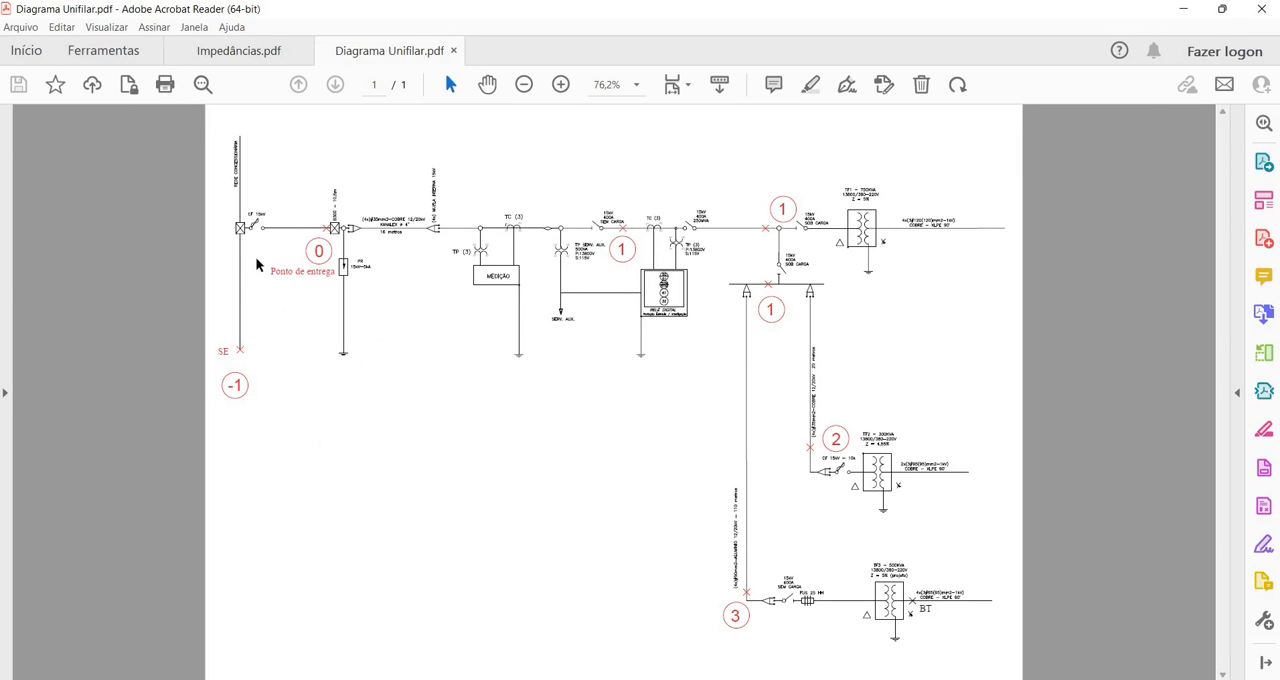
pyautogui.hotkey('ctrl', '=')
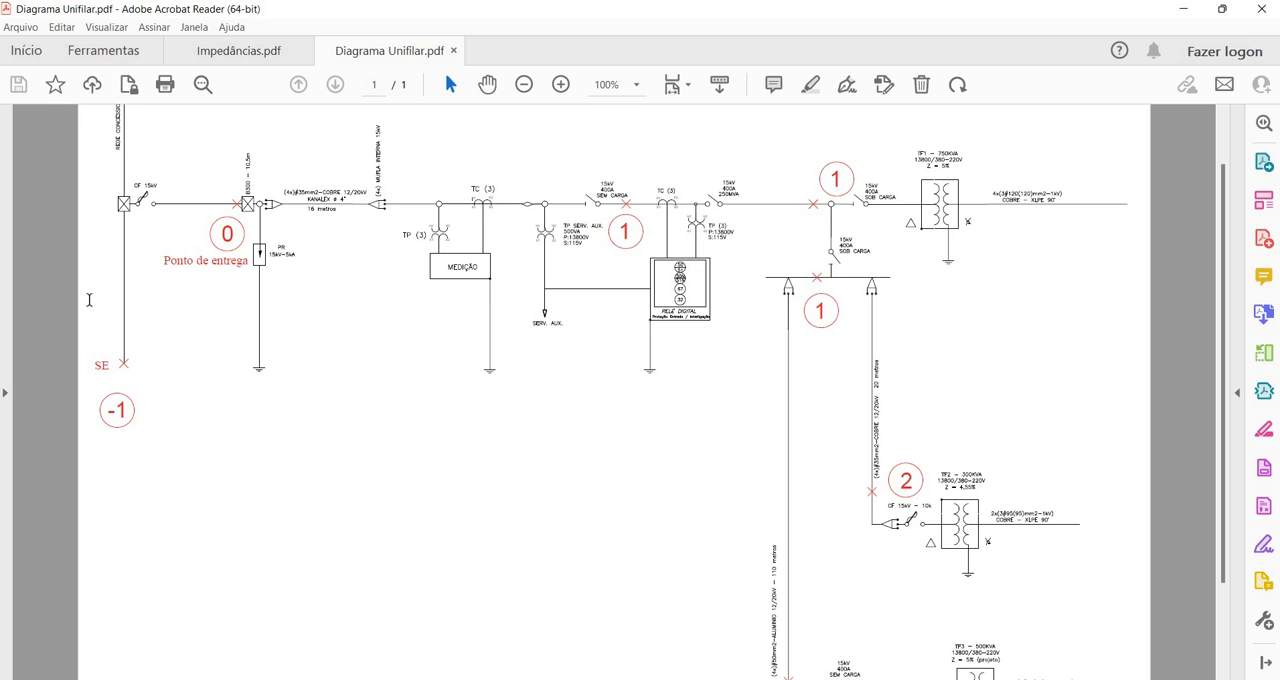
pyautogui.scroll(1, 89, 299)
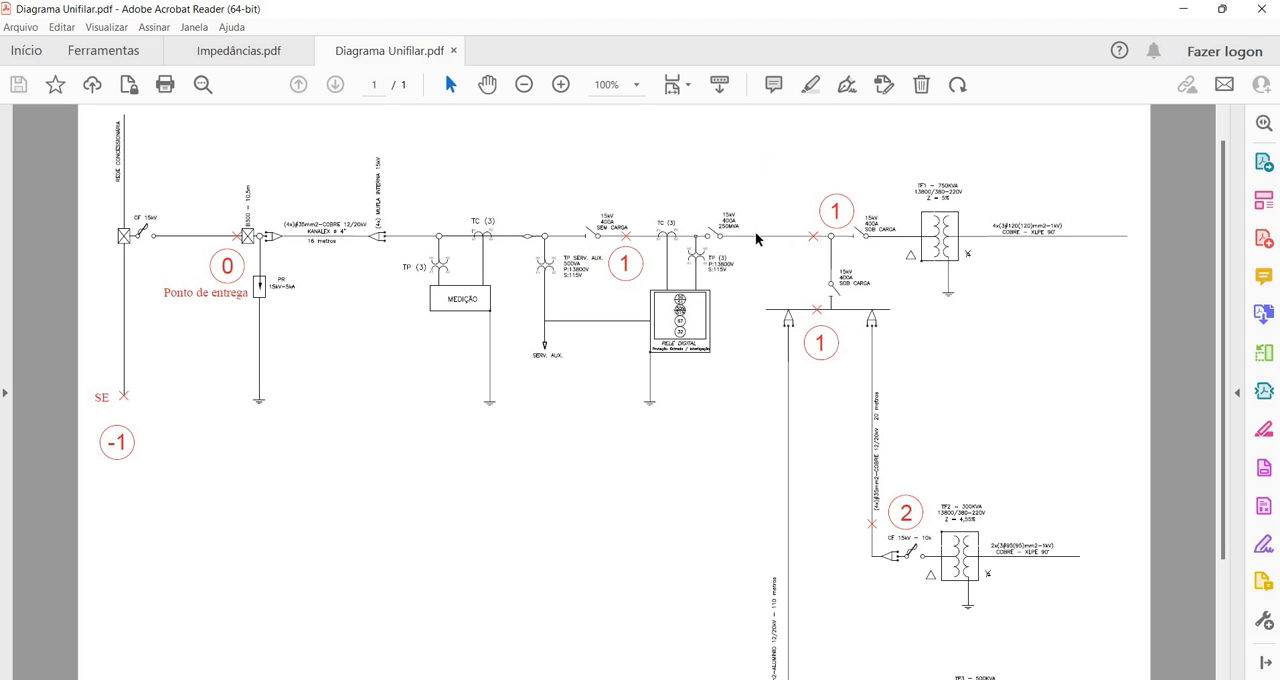
pyautogui.scroll(-1, 725, 246)
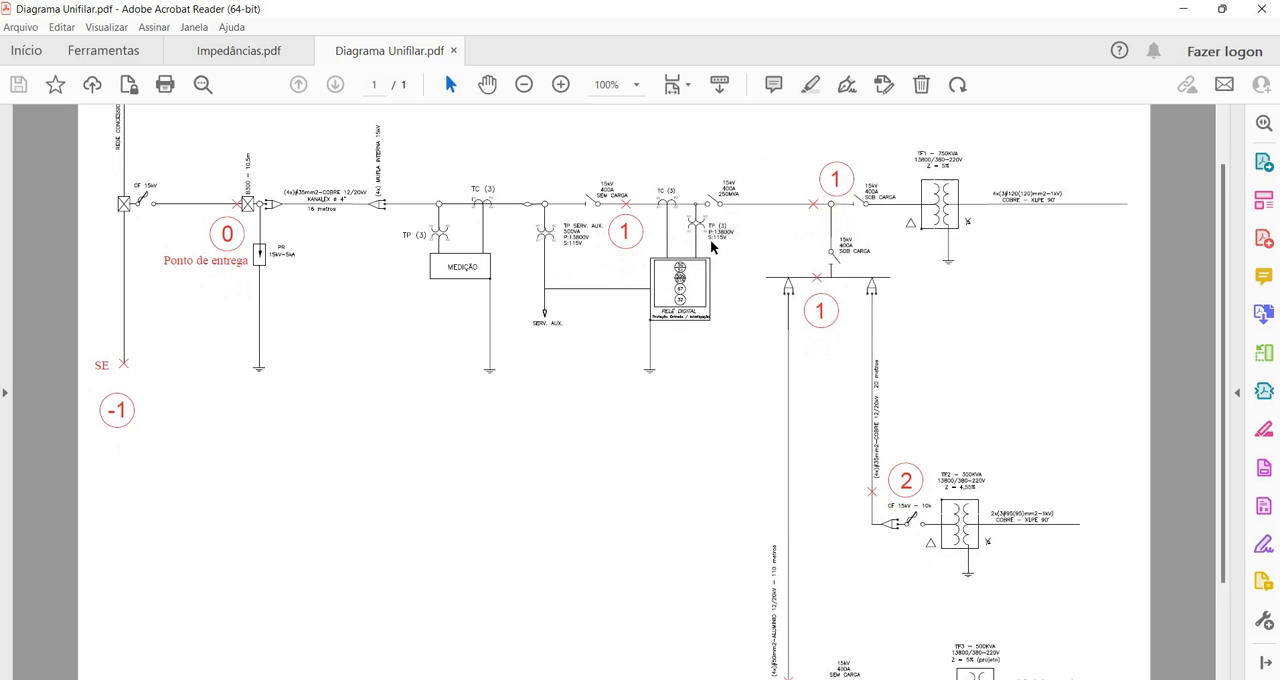
pyautogui.scroll(-1, 712, 246)
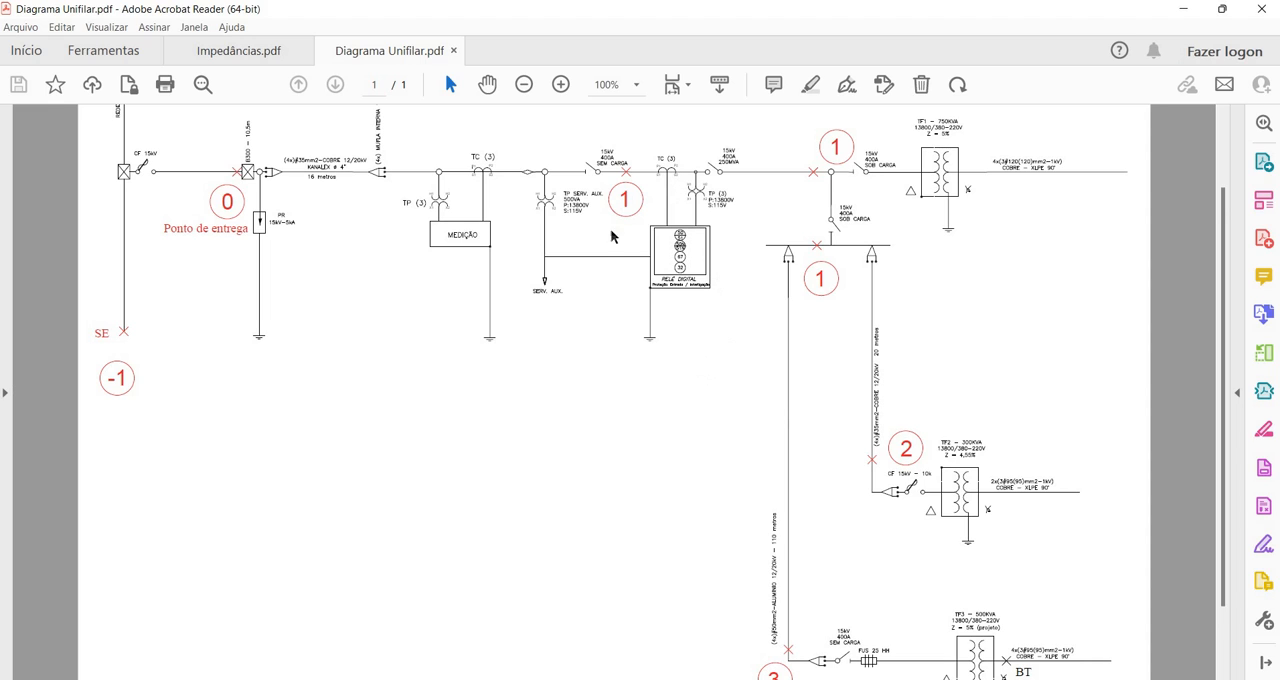
pyautogui.scroll(-1, 575, 404)
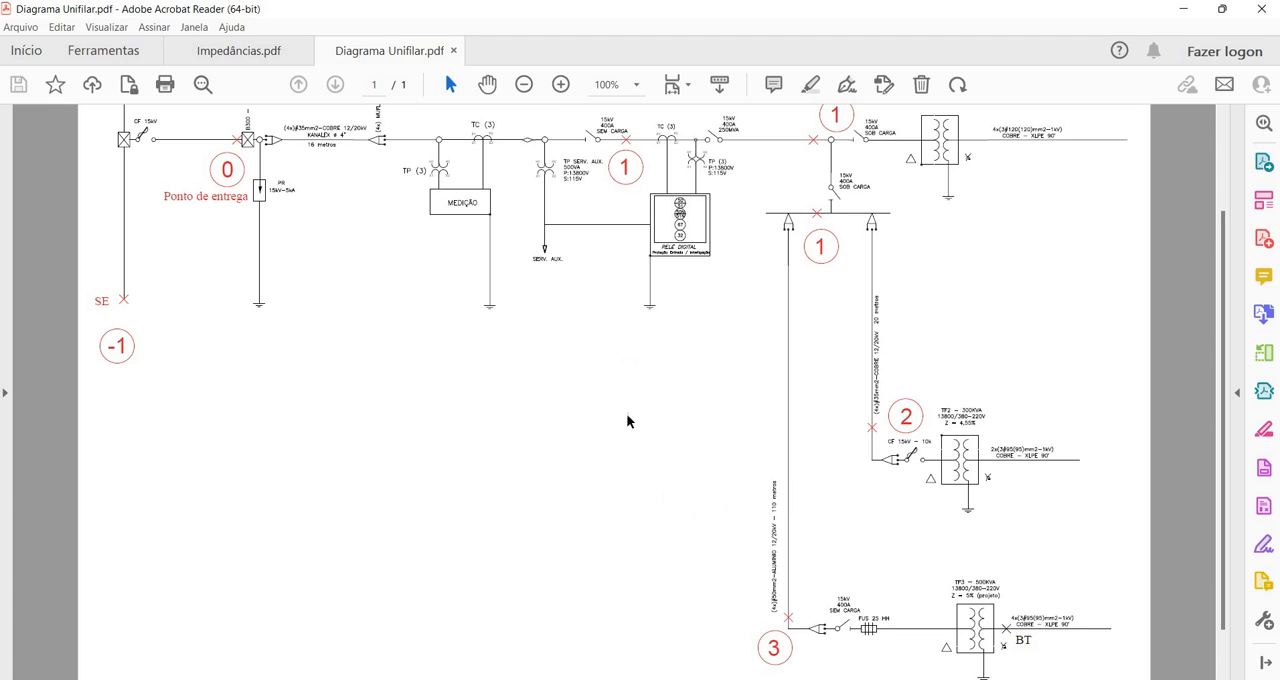
pyautogui.scroll(1, 626, 413)
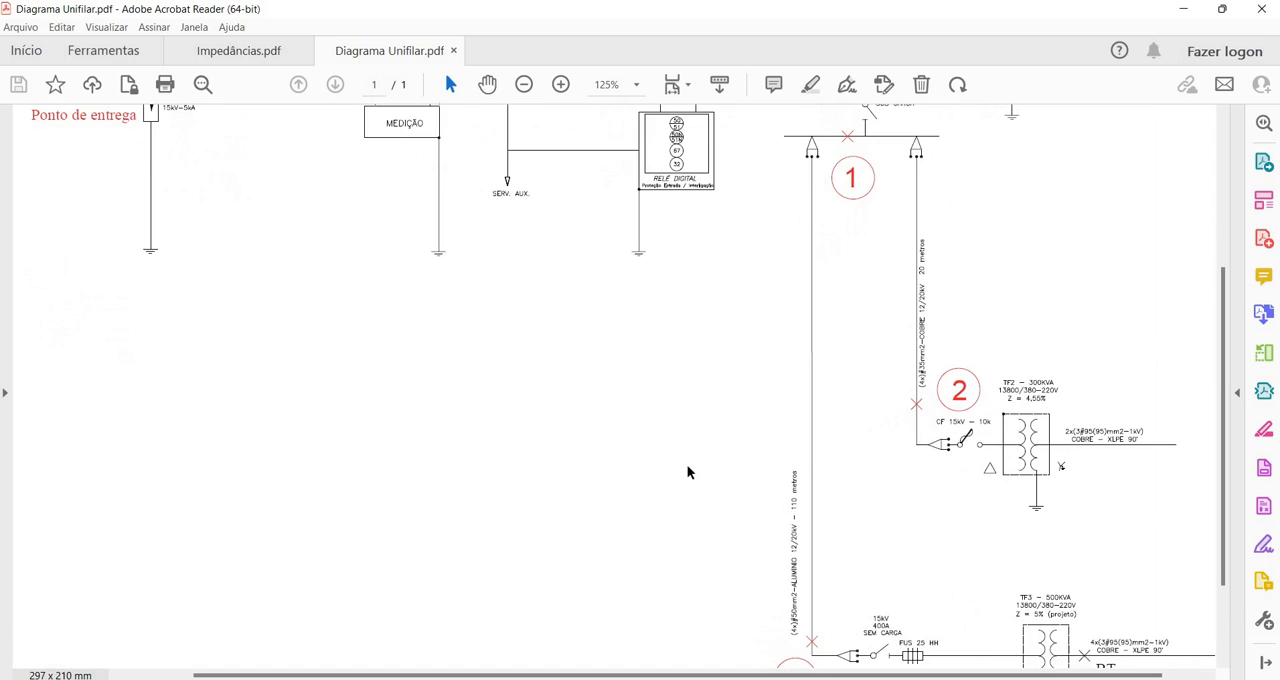
pyautogui.scroll(-2, 687, 464)
pyautogui.scroll(4, 735, 407)
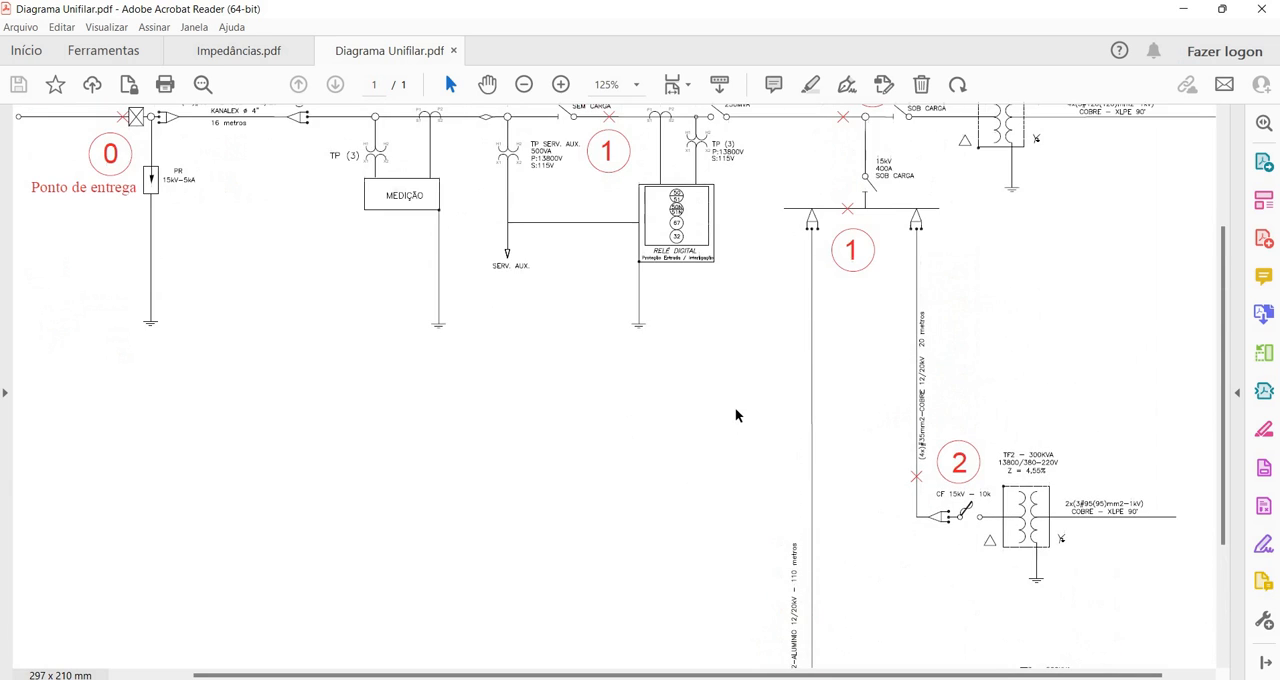
pyautogui.scroll(2, 745, 398)
pyautogui.scroll(-5, 749, 389)
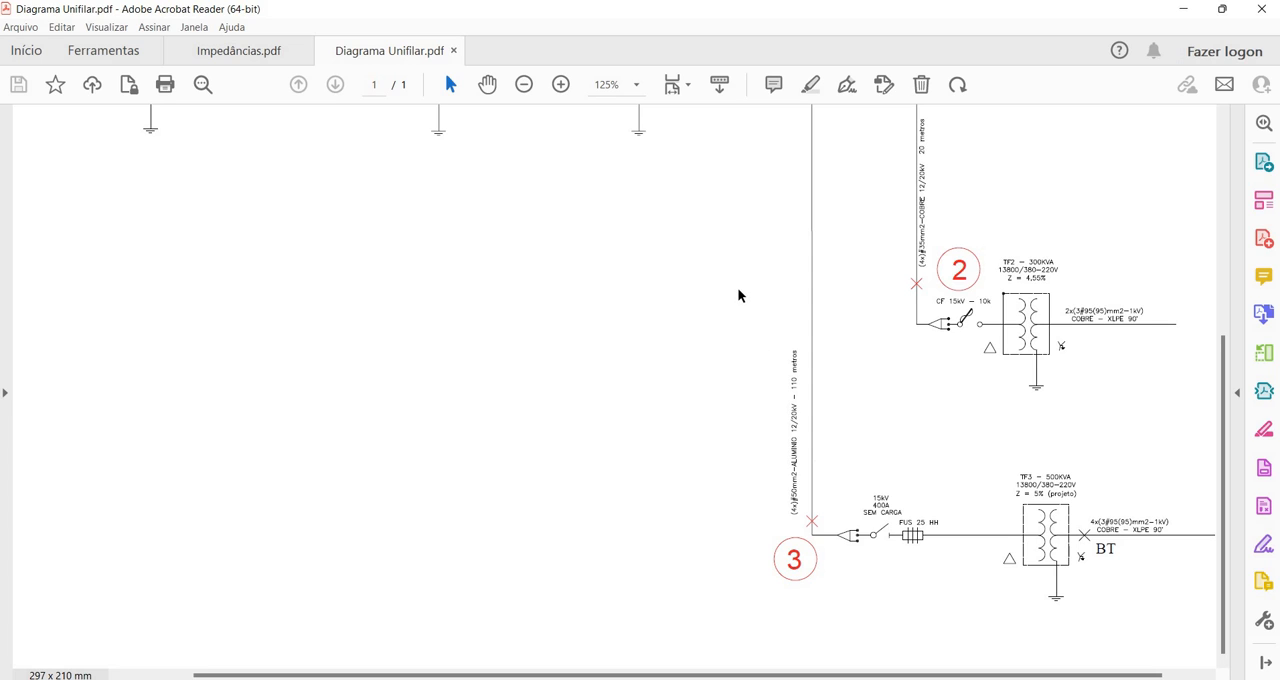
pyautogui.scroll(-4, 740, 290)
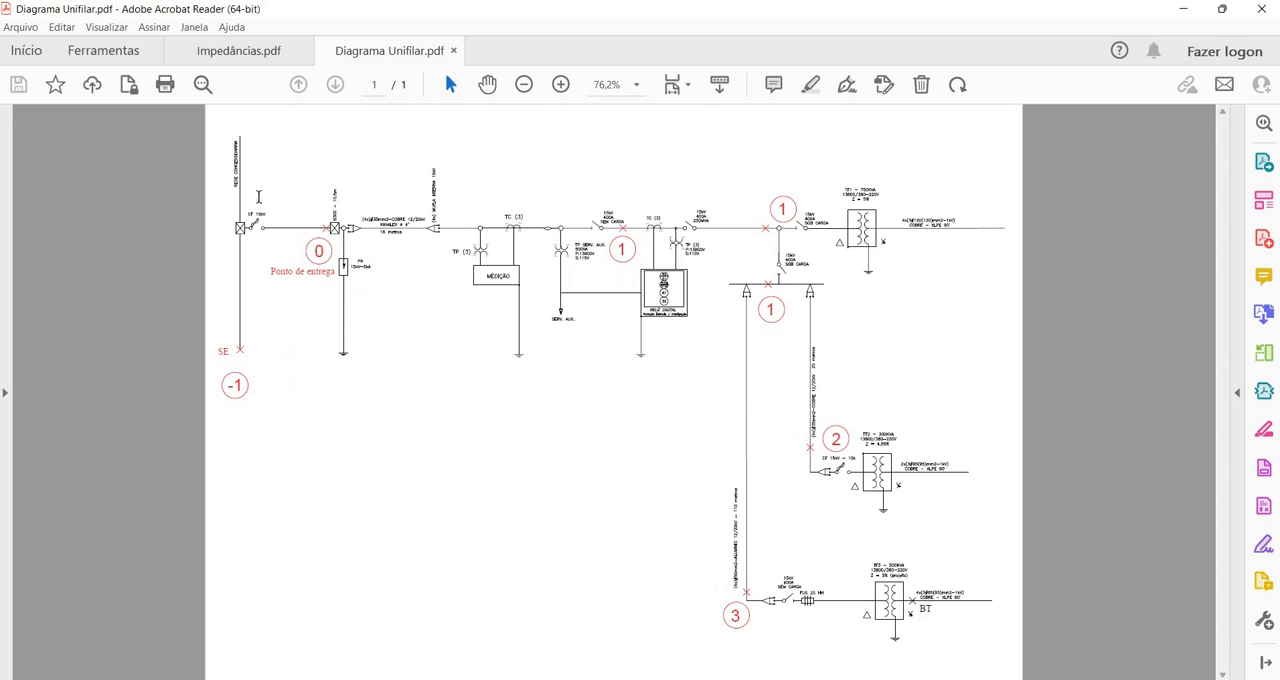
# Review Impedâncias.pdf for the delivery-point impedances, short-circuit currents, RA impedances and upstream recloser settings
pyautogui.click(226, 58)
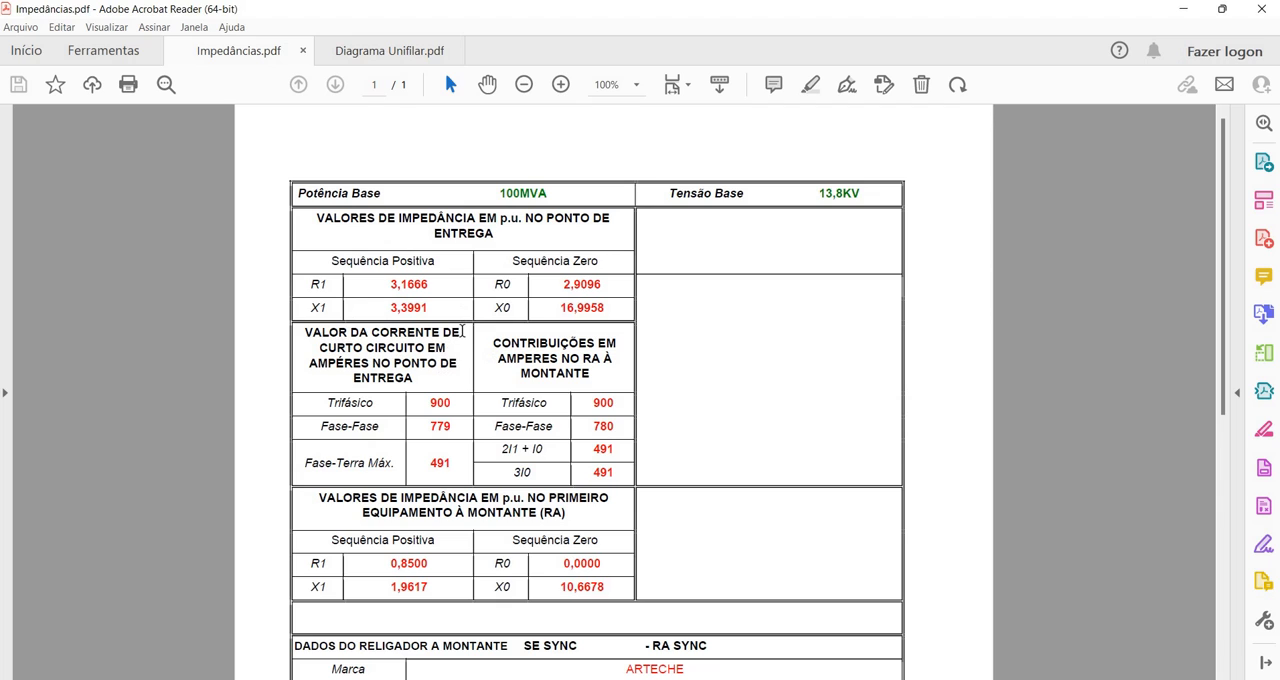
pyautogui.scroll(-2, 454, 356)
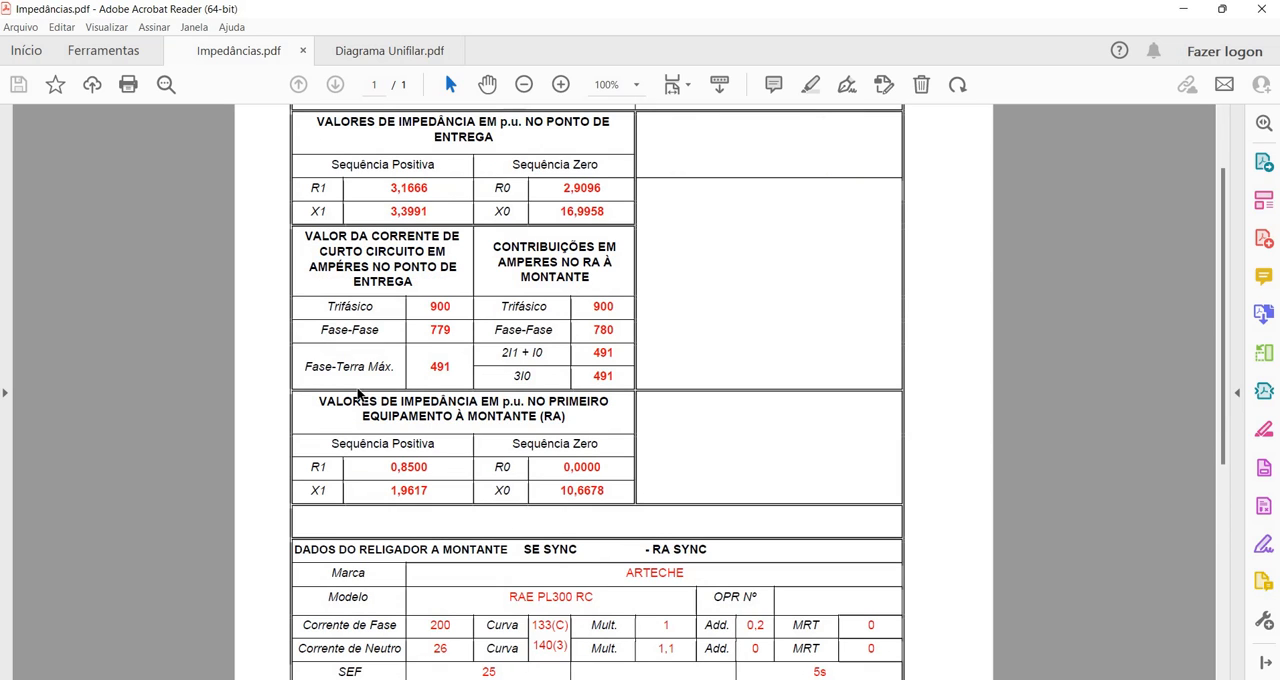
pyautogui.scroll(-1, 358, 397)
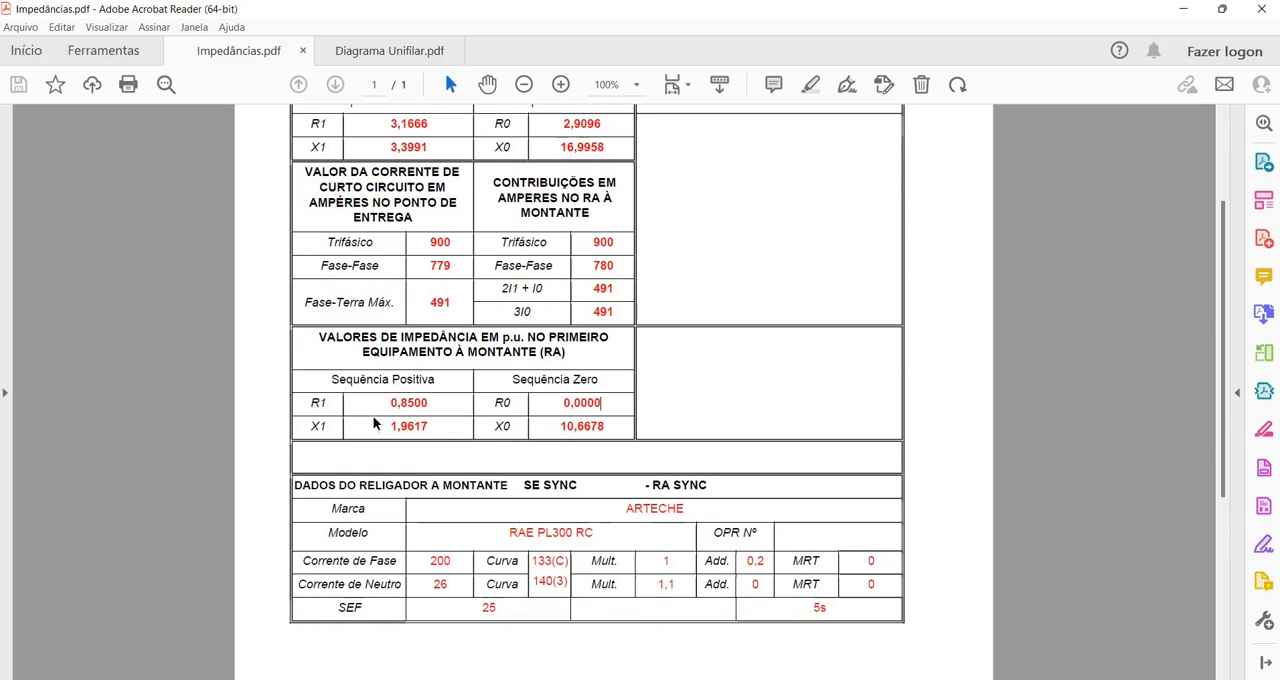
pyautogui.scroll(-1, 377, 425)
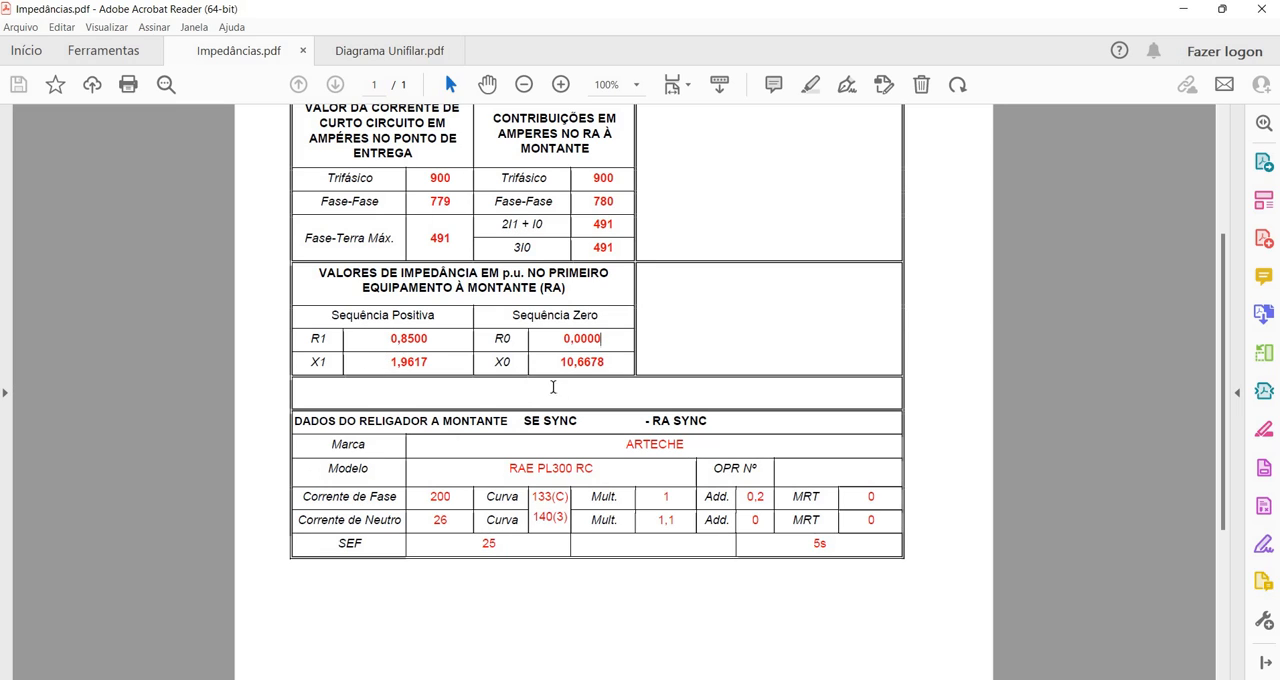
# Switch to the Memorial de Cálculo document in Word and look through its sections, tables, coordination graphs and settings summary
pyautogui.hotkey('alt', 'Tab')
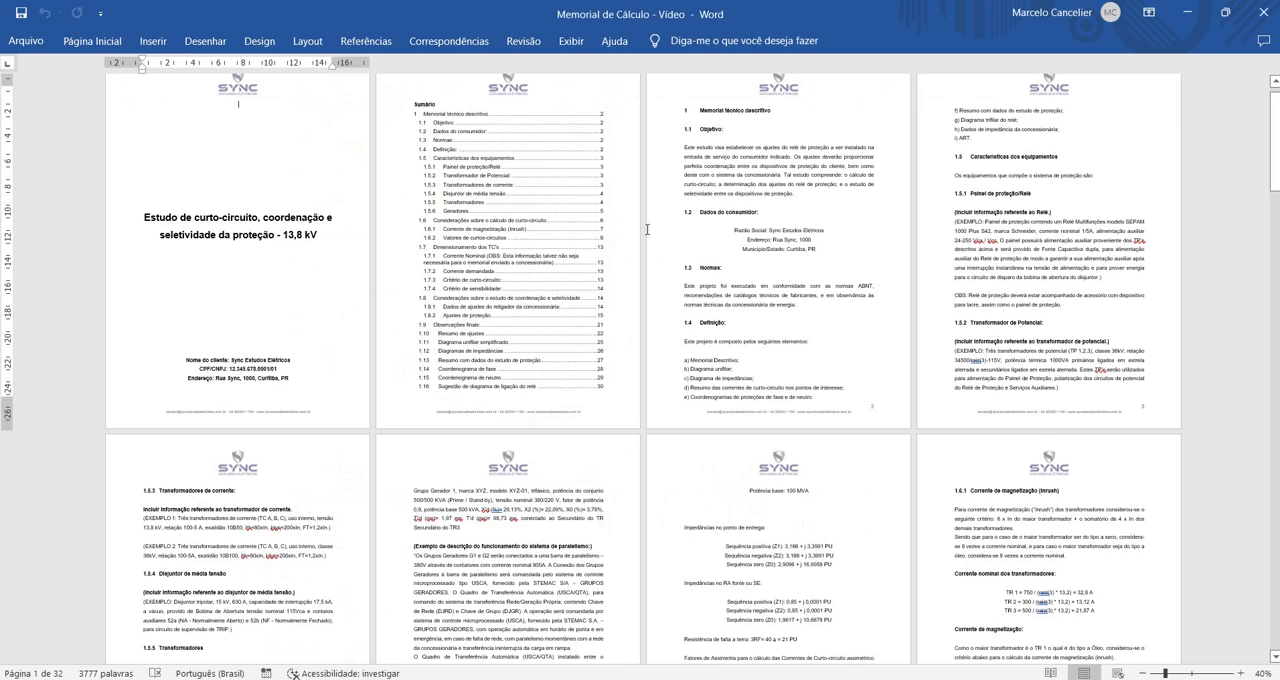
pyautogui.scroll(-1, 630, 239)
pyautogui.scroll(-5, 630, 239)
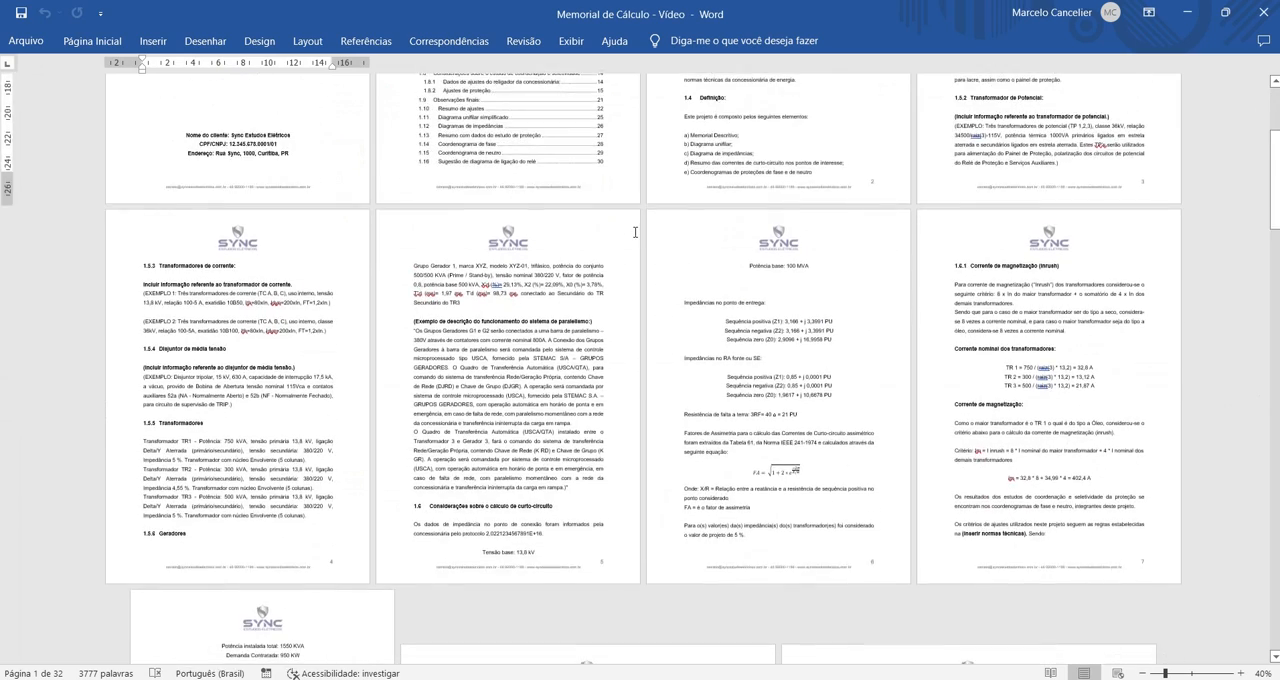
pyautogui.scroll(-10, 635, 232)
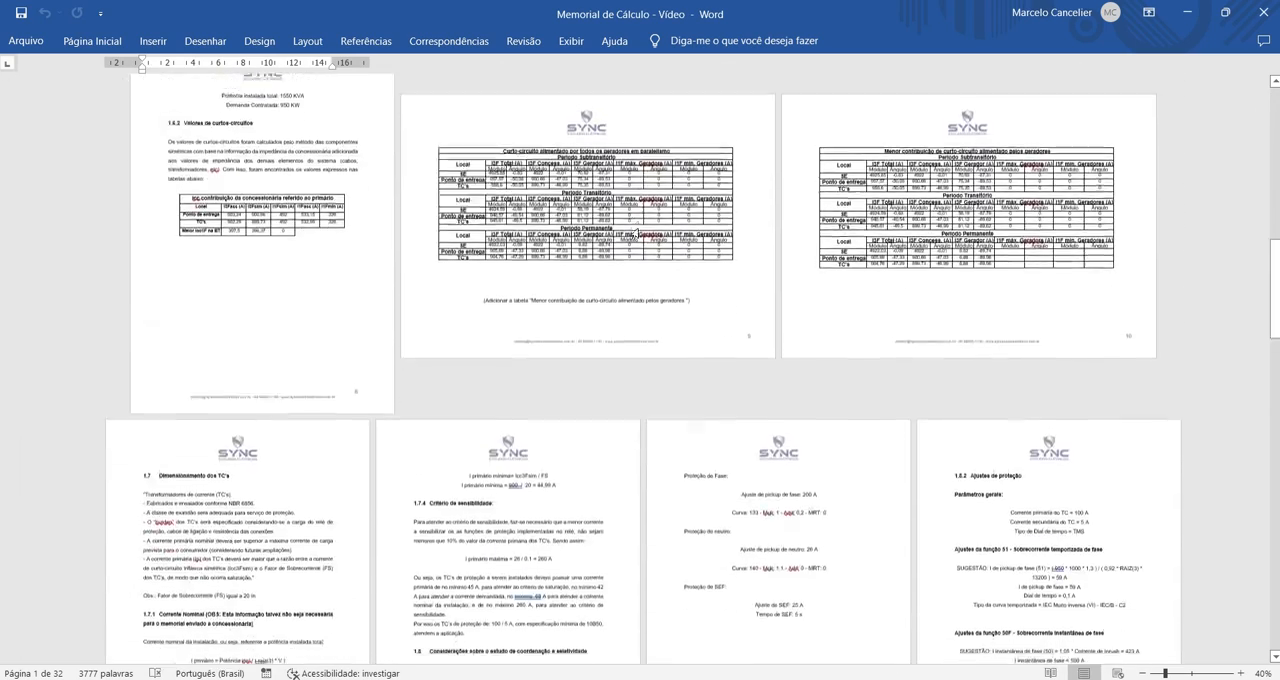
pyautogui.scroll(-10, 639, 230)
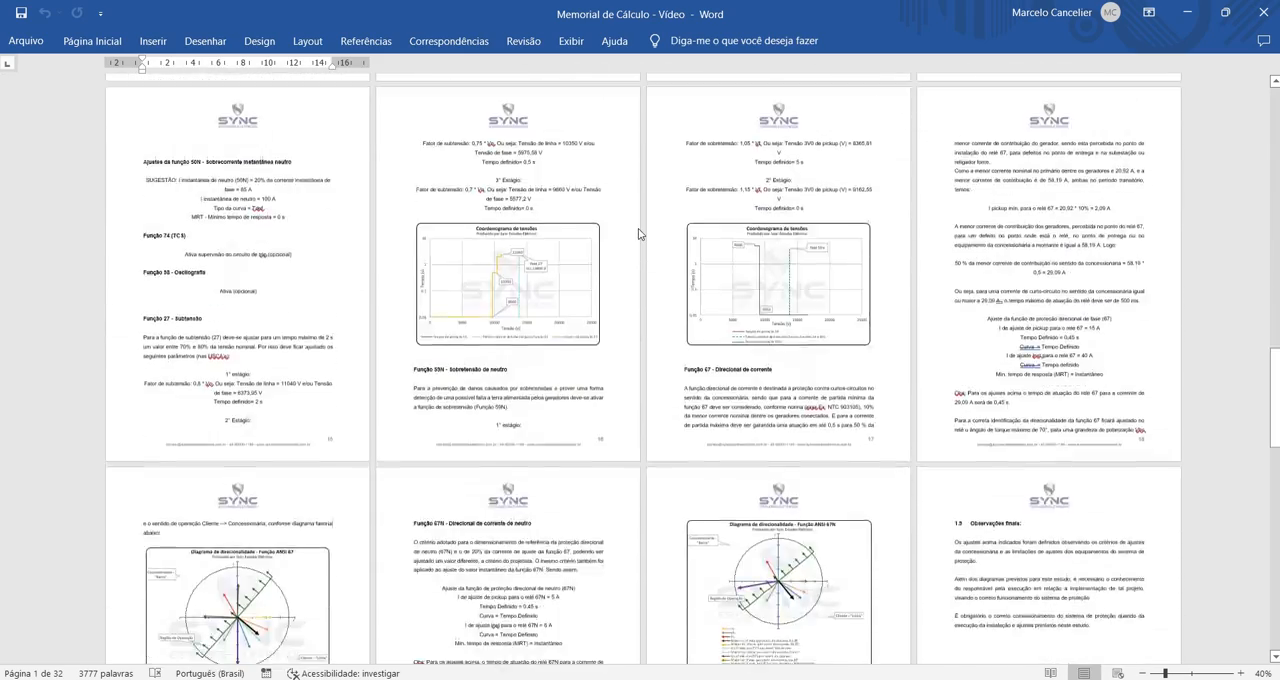
pyautogui.scroll(-8, 639, 233)
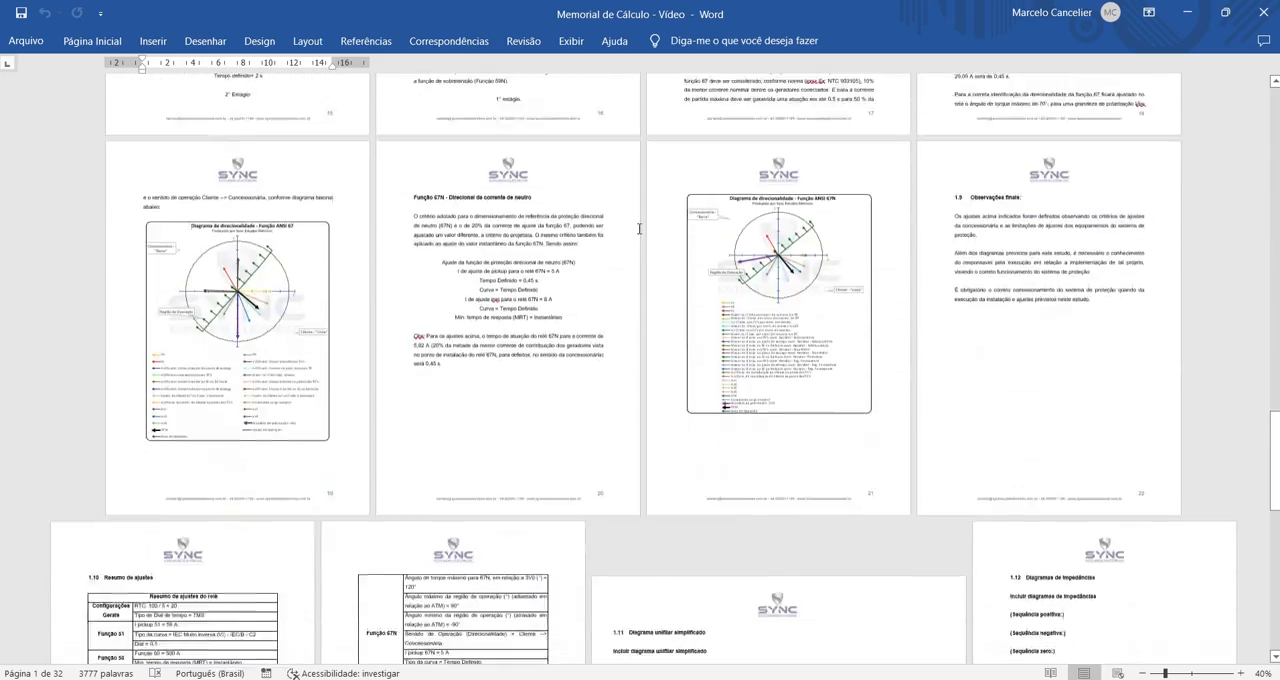
pyautogui.scroll(-10, 639, 233)
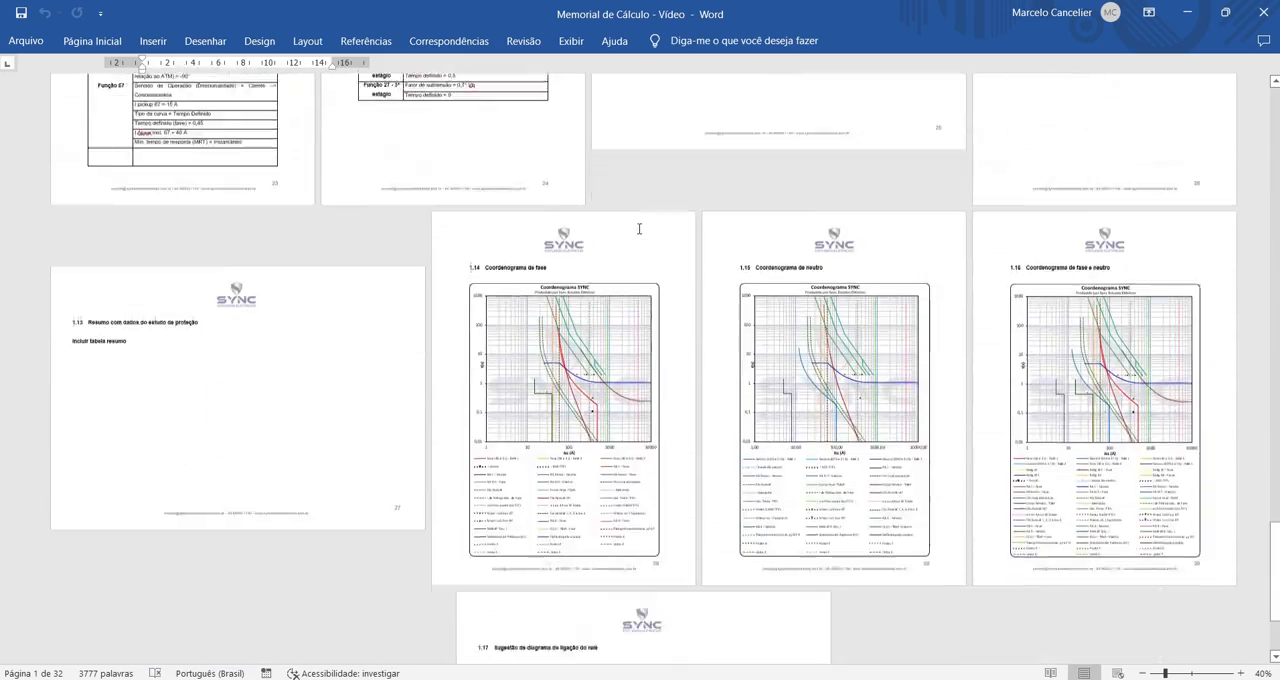
pyautogui.scroll(8, 639, 232)
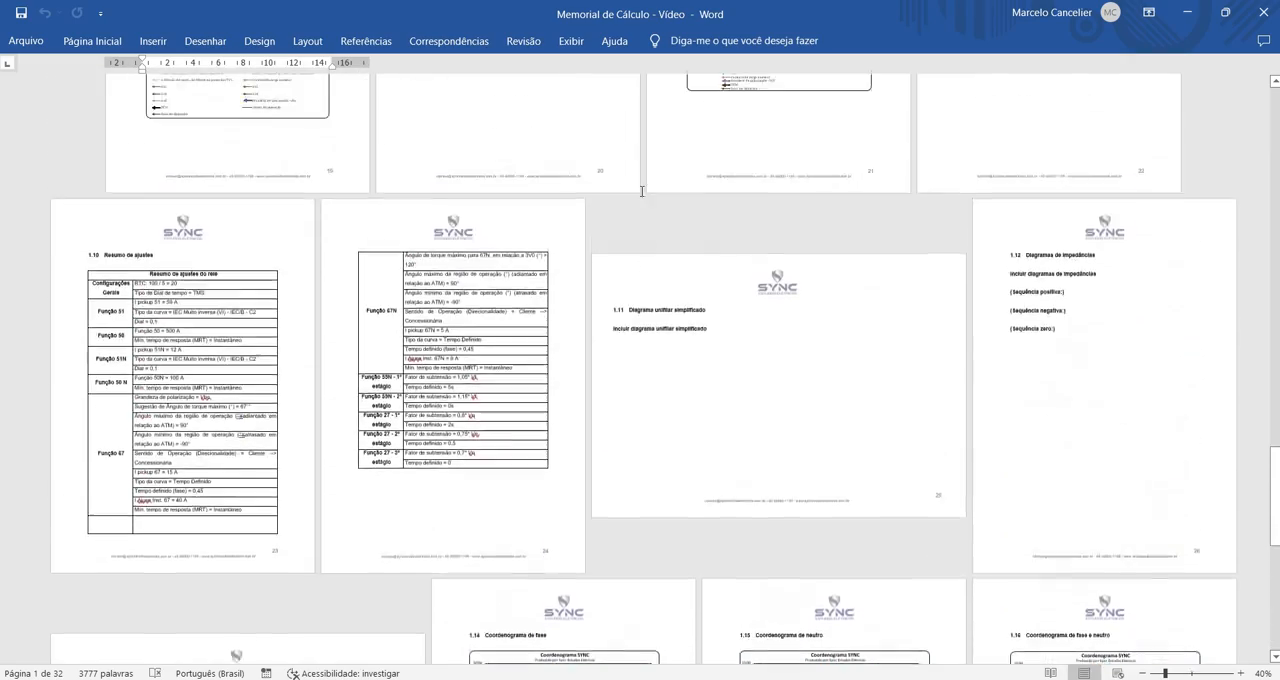
pyautogui.scroll(12, 636, 198)
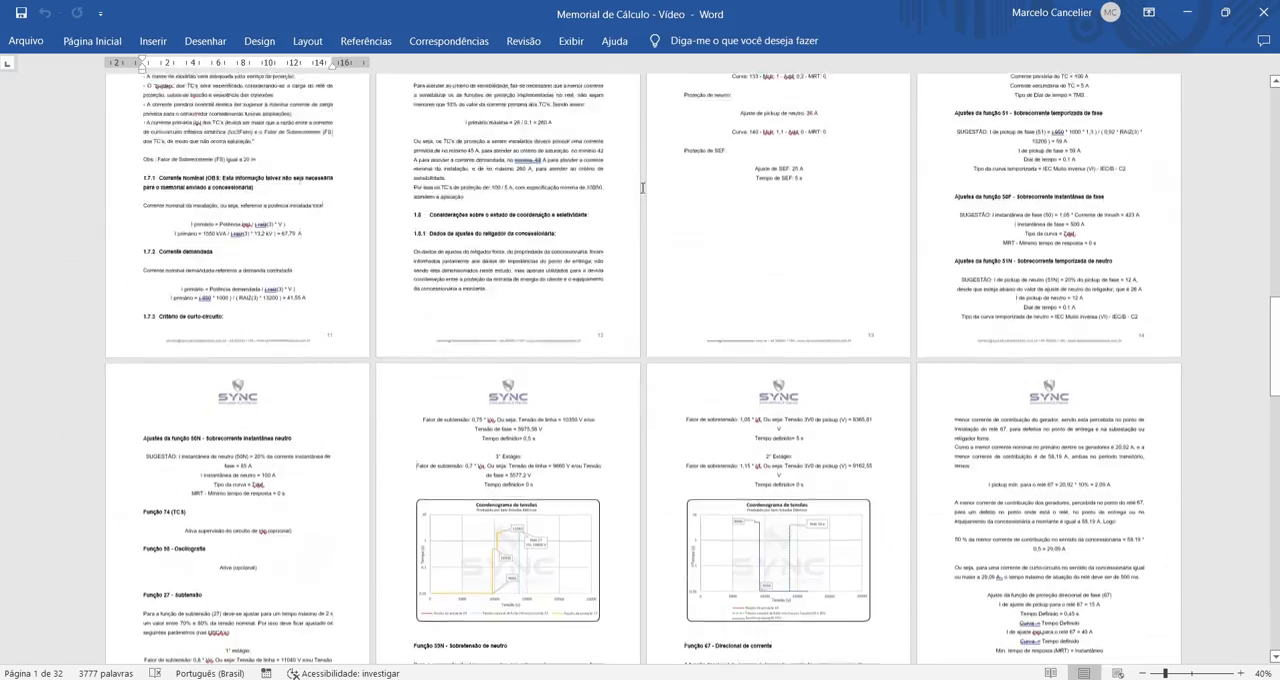
pyautogui.scroll(15, 640, 192)
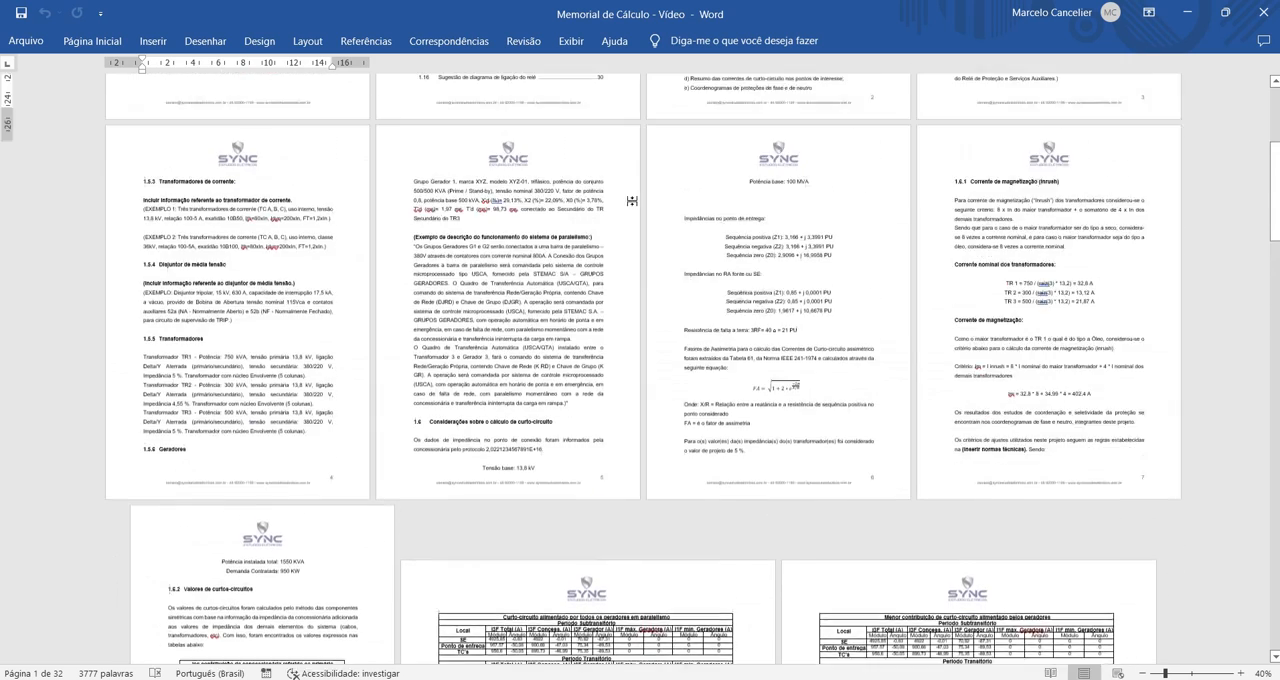
pyautogui.scroll(3, 632, 208)
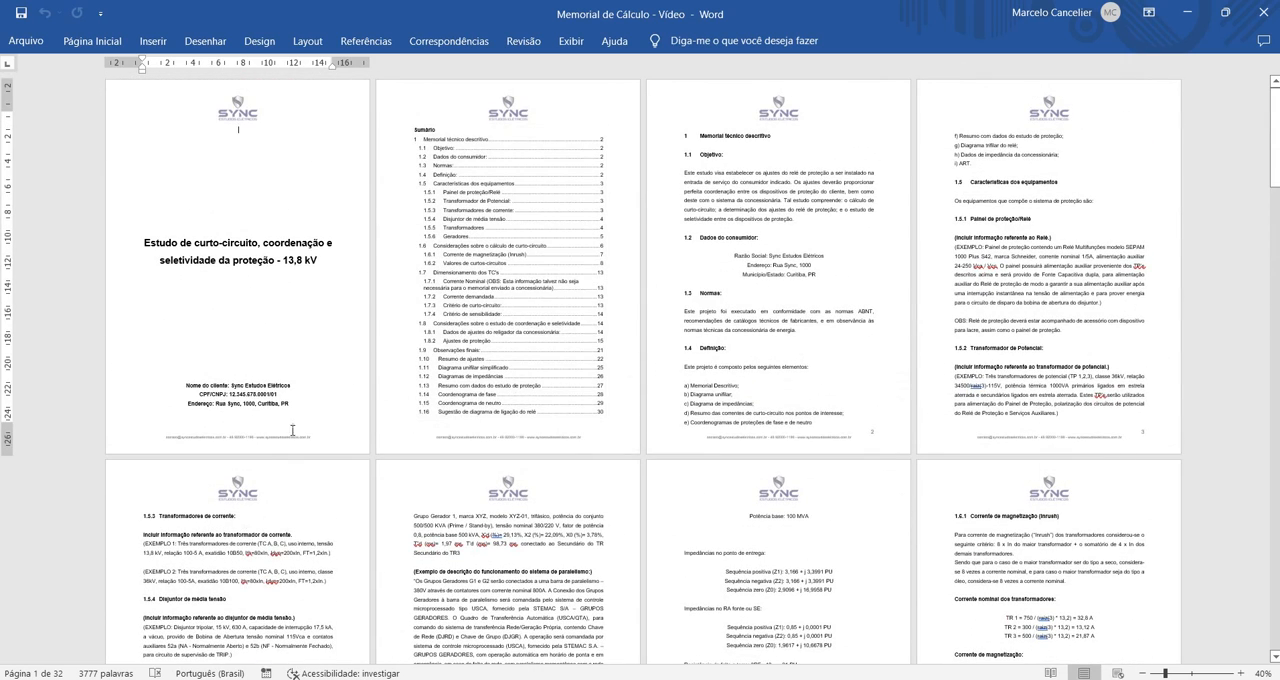
# Switch to SYNC, open Configurações Iniciais and select the Concessionária field
pyautogui.click(257, 564)
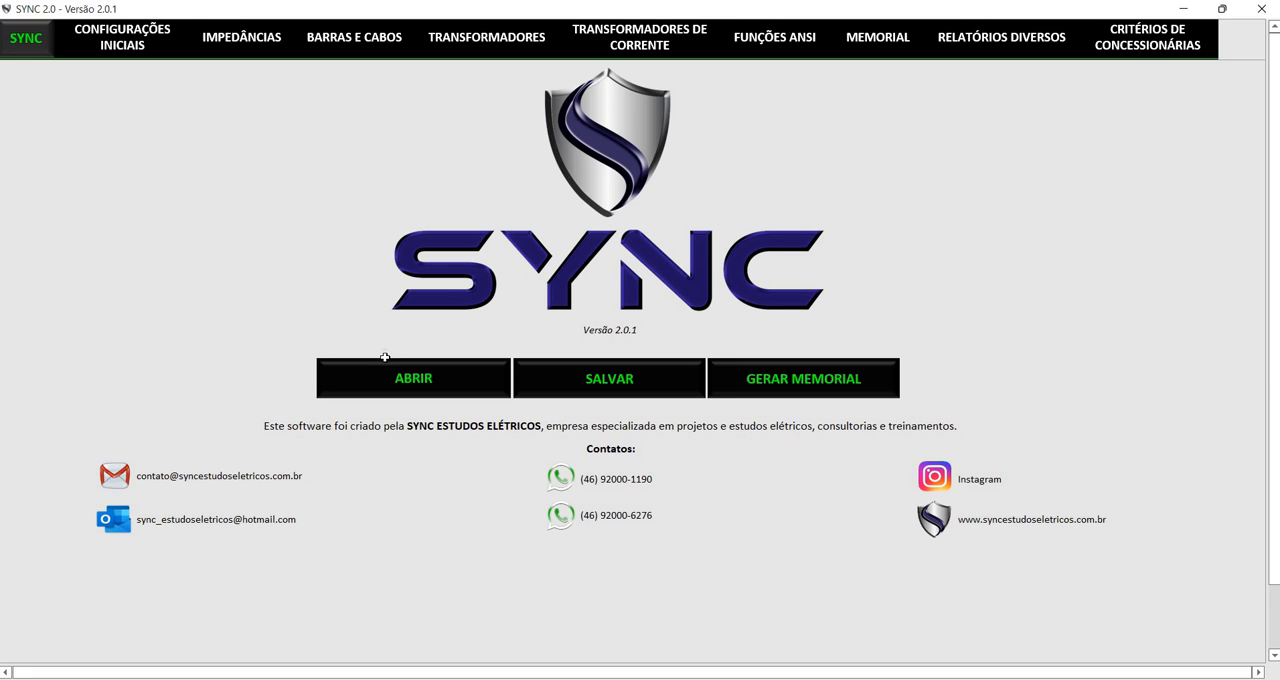
pyautogui.click(95, 40)
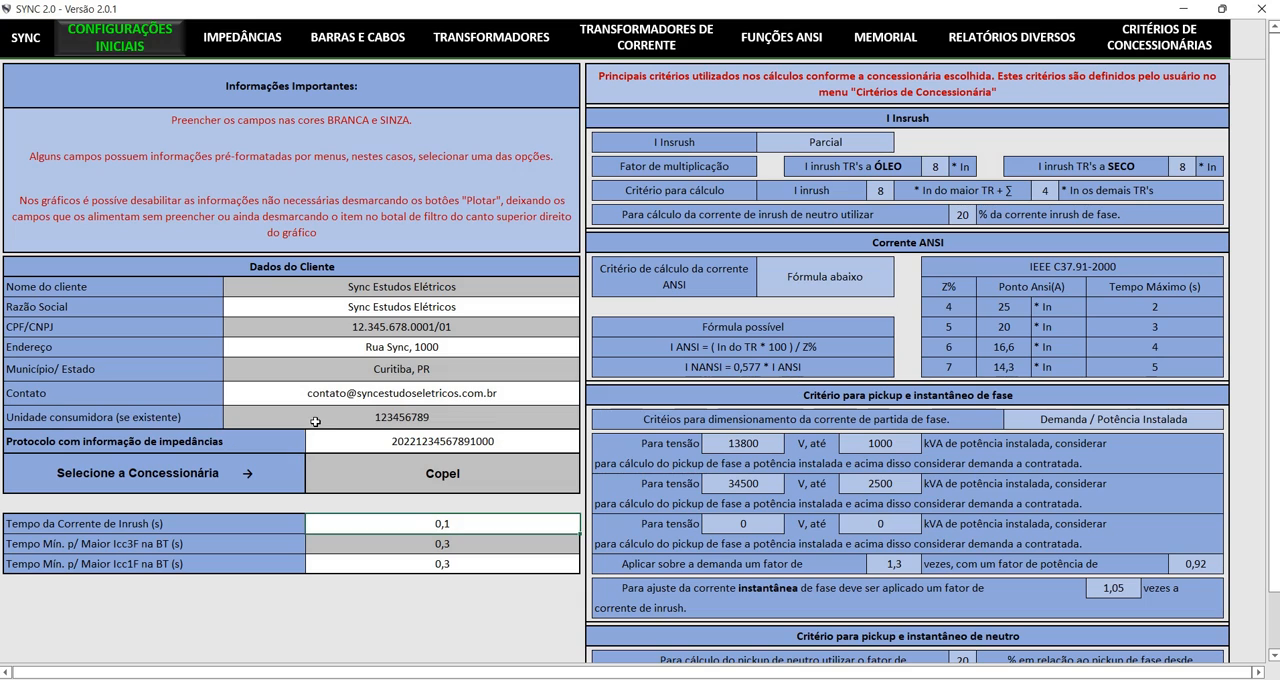
pyautogui.press('Down')
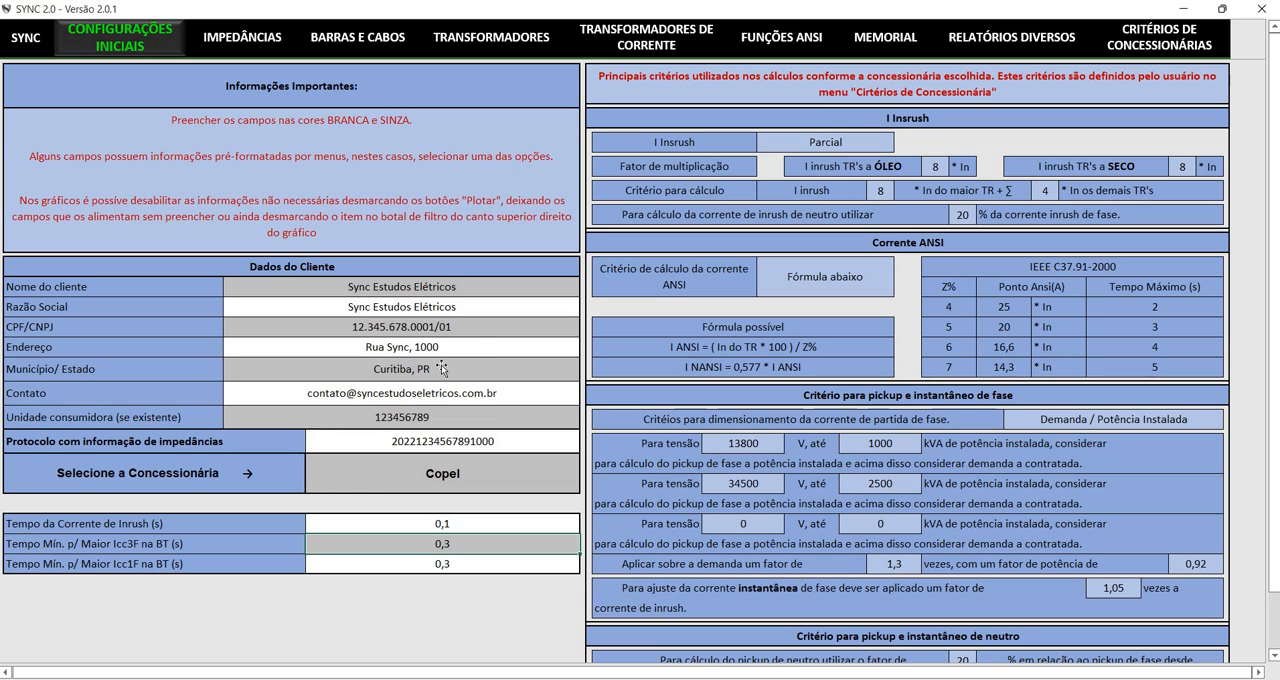
pyautogui.press('Up')
pyautogui.press('Up')
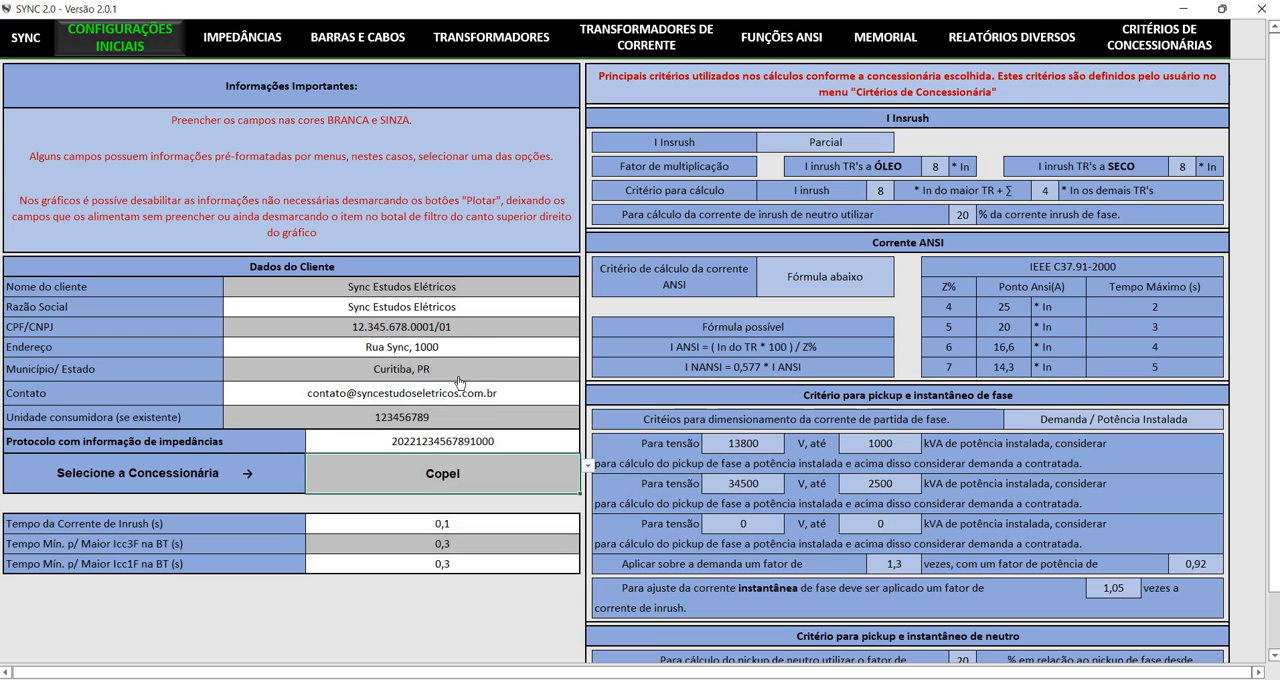
# Browse the available Concessionária options, then close the list without choosing a different one
pyautogui.hotkey('alt', 'Down')
pyautogui.press('Down')
pyautogui.press('Down')
pyautogui.press('Down')
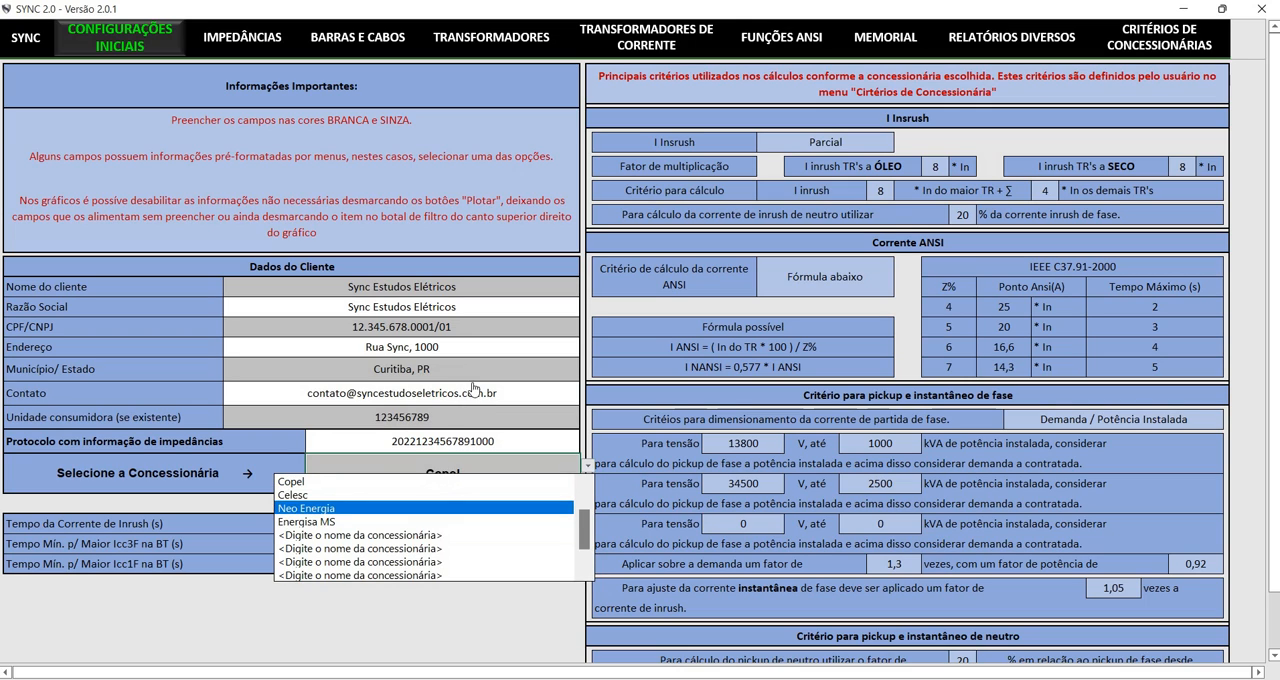
pyautogui.click(584, 481)
pyautogui.click(584, 481)
pyautogui.click(584, 481)
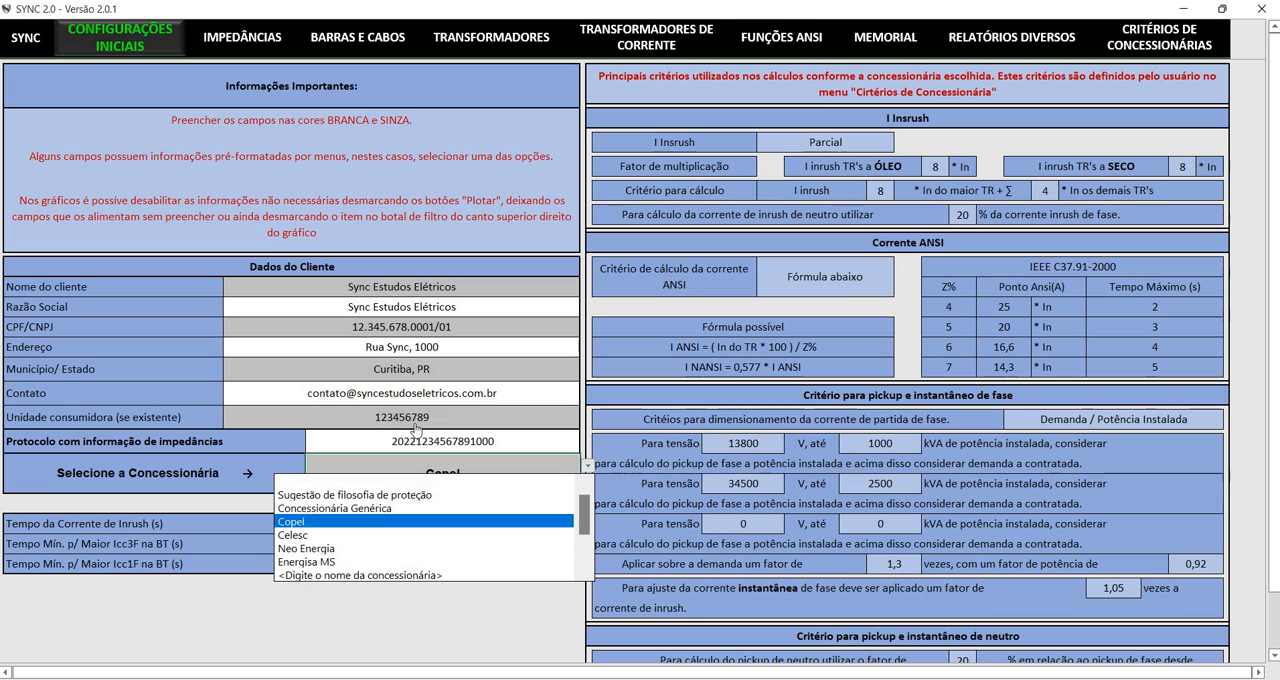
pyautogui.press('Down')
pyautogui.press('Down')
pyautogui.press('Down')
pyautogui.press('Down')
pyautogui.press('Down')
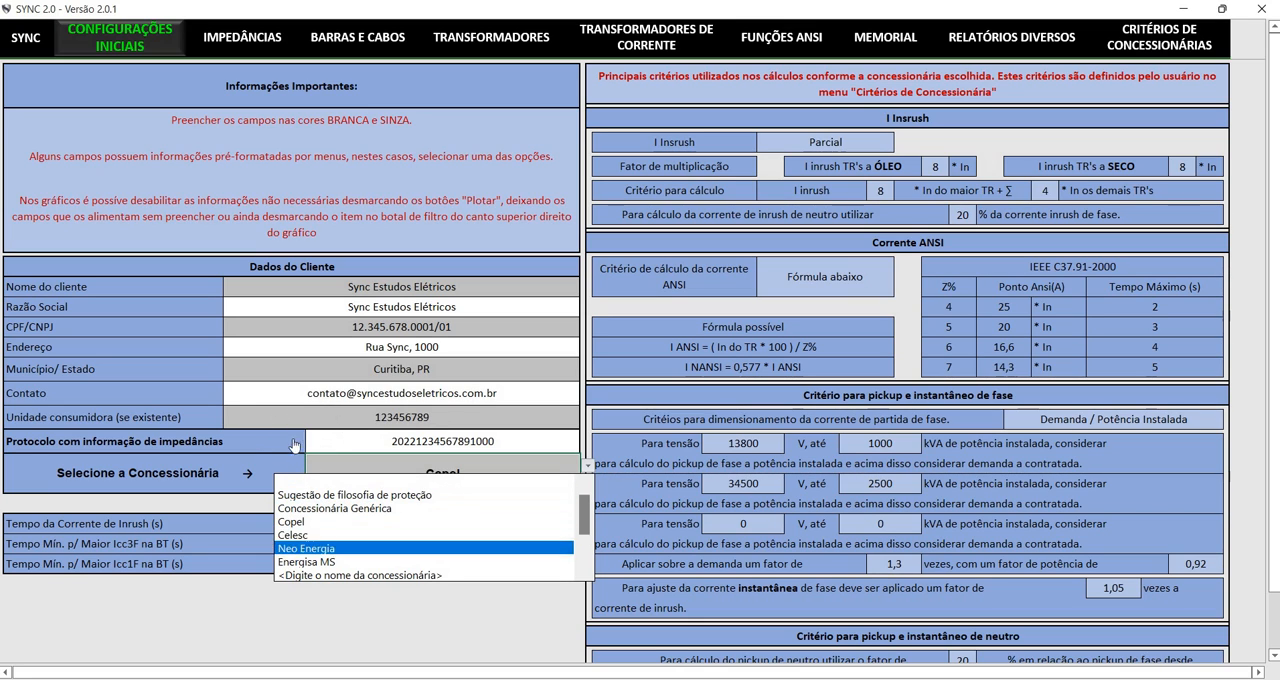
pyautogui.press('Up')
pyautogui.press('Up')
pyautogui.press('Up')
pyautogui.press('Up')
pyautogui.press('Up')
pyautogui.press('Up')
pyautogui.press('Down')
pyautogui.press('Down')
pyautogui.press('Up')
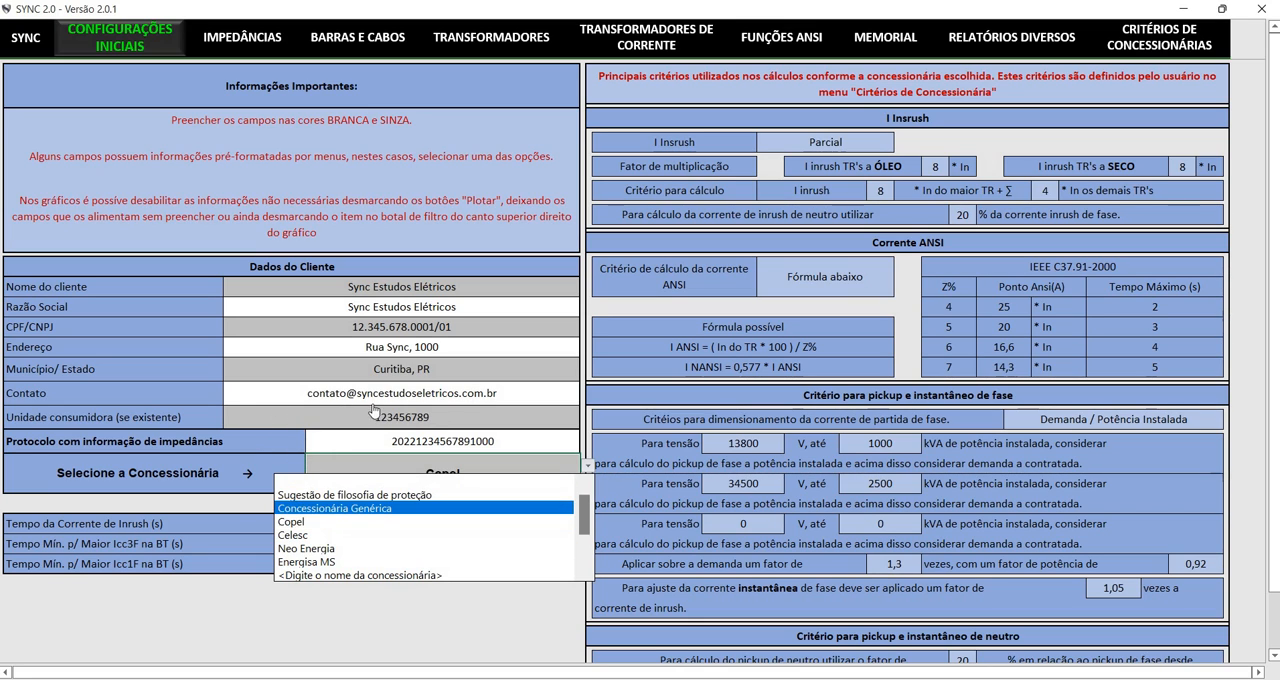
pyautogui.press('Up')
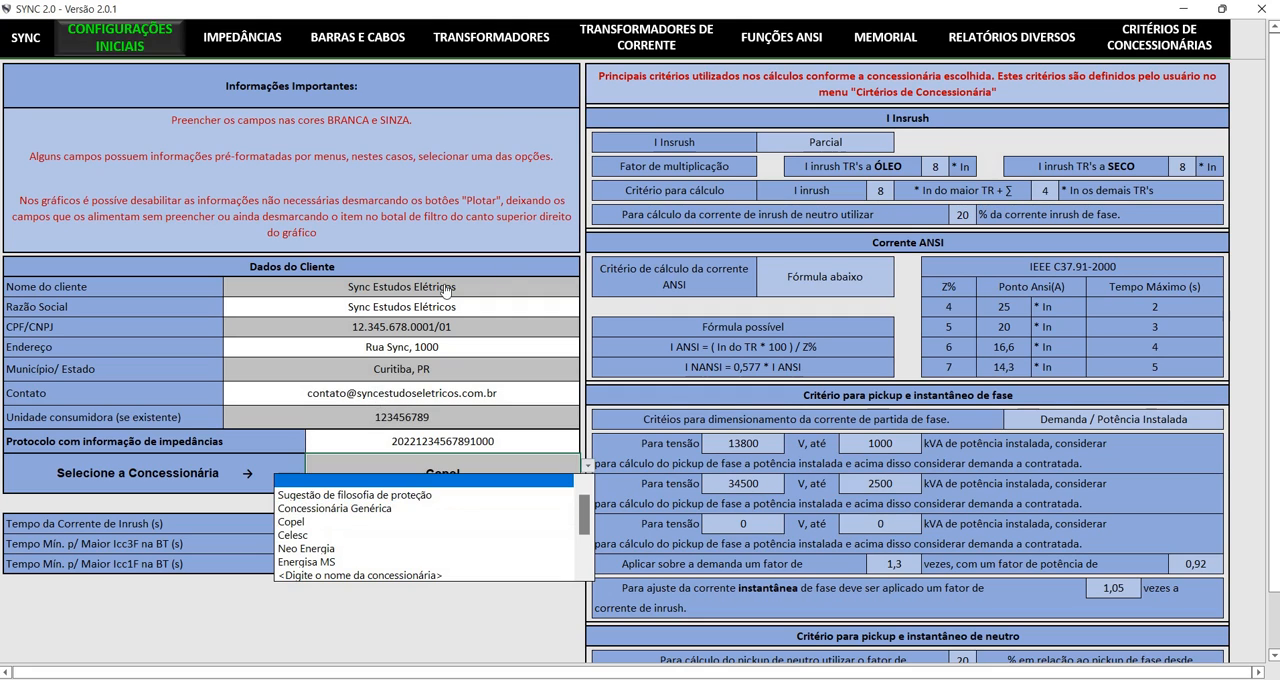
pyautogui.press('Escape')
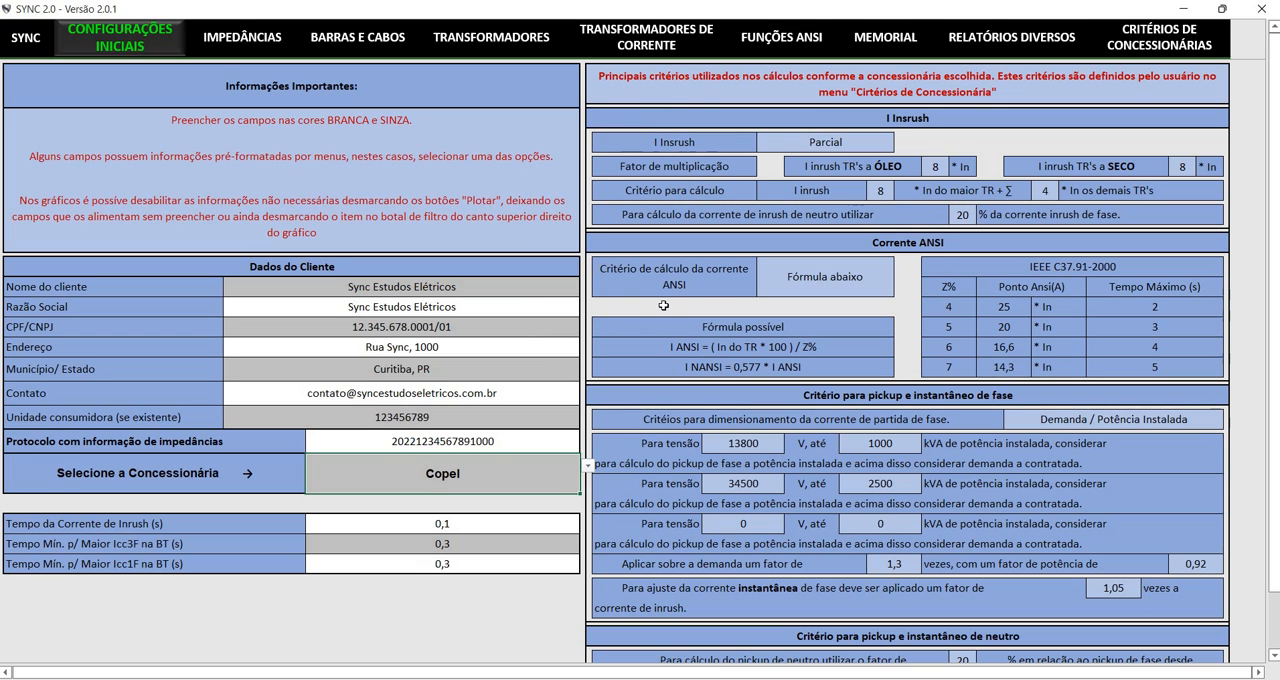
# Try Celesc and Energisa MS as the Concessionária to compare the calculation criteria each one applies
pyautogui.click(588, 465)
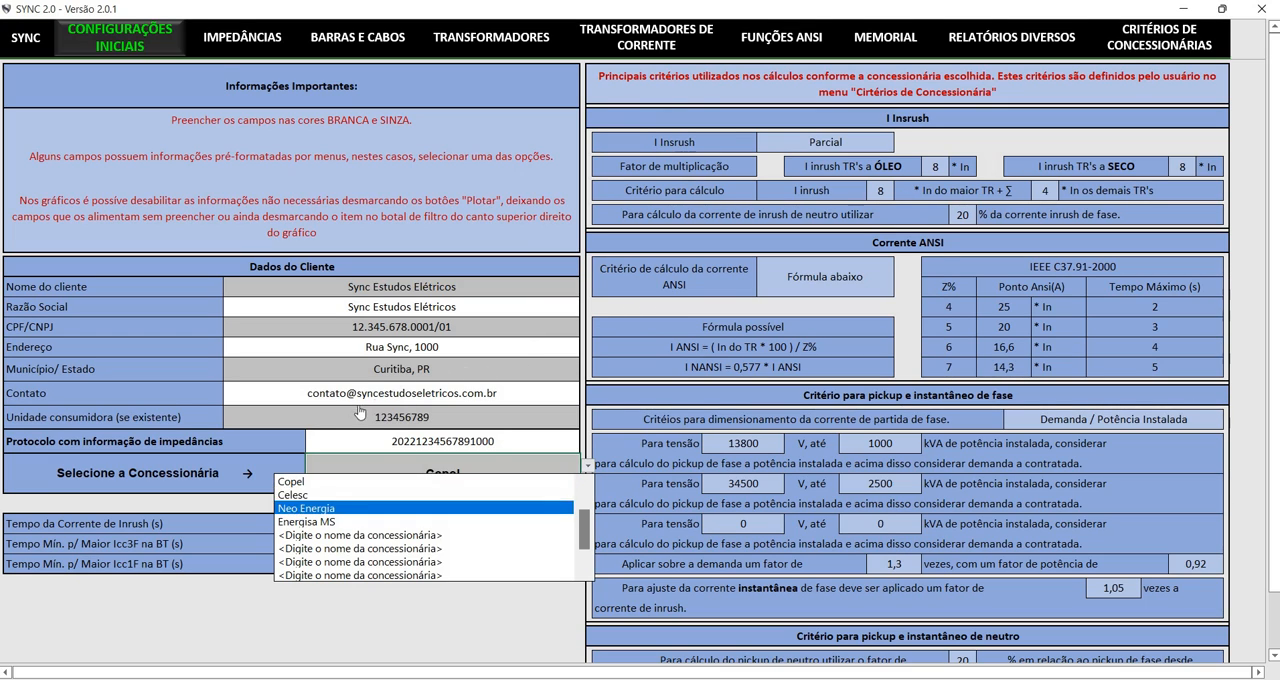
pyautogui.click(418, 493)
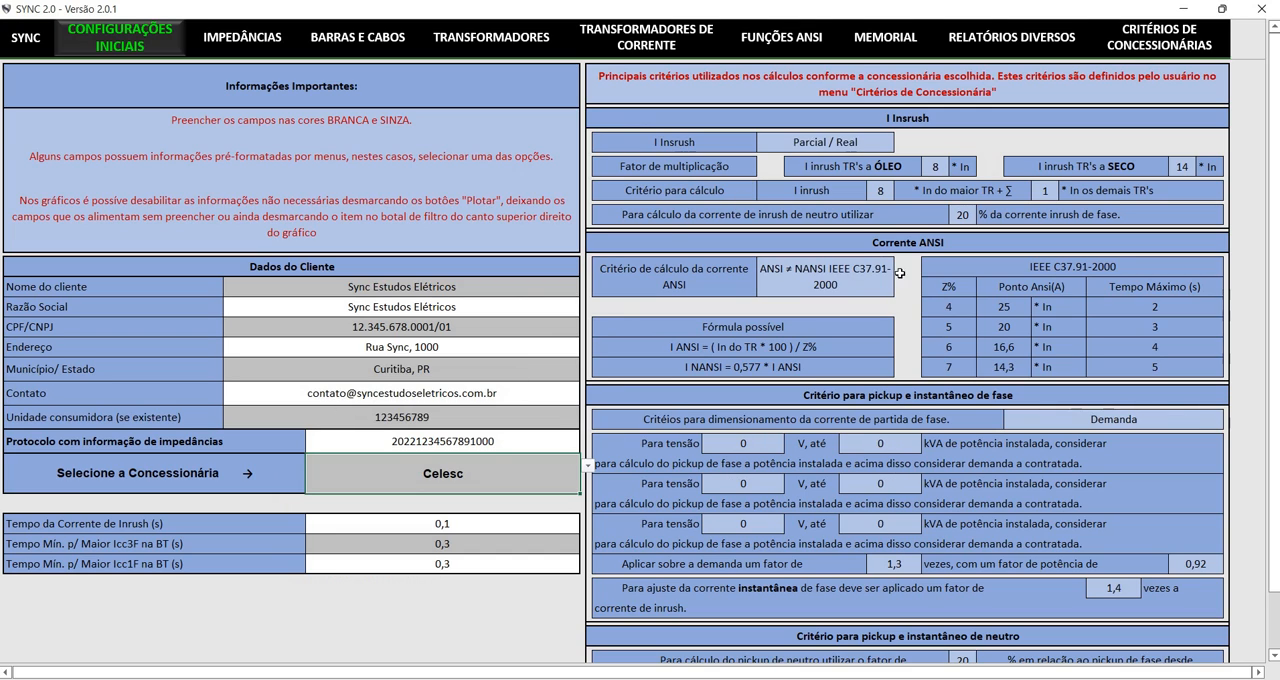
pyautogui.hotkey('alt', 'Down')
pyautogui.press('Down')
pyautogui.press('Down')
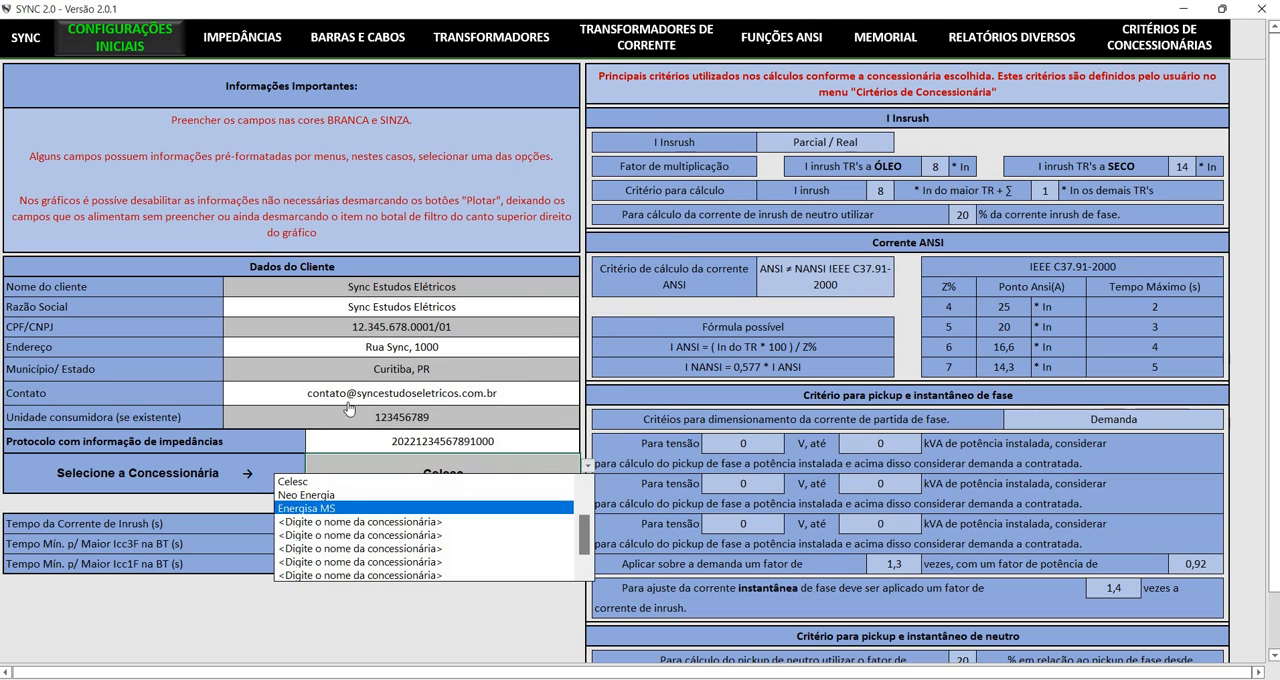
pyautogui.press('Return')
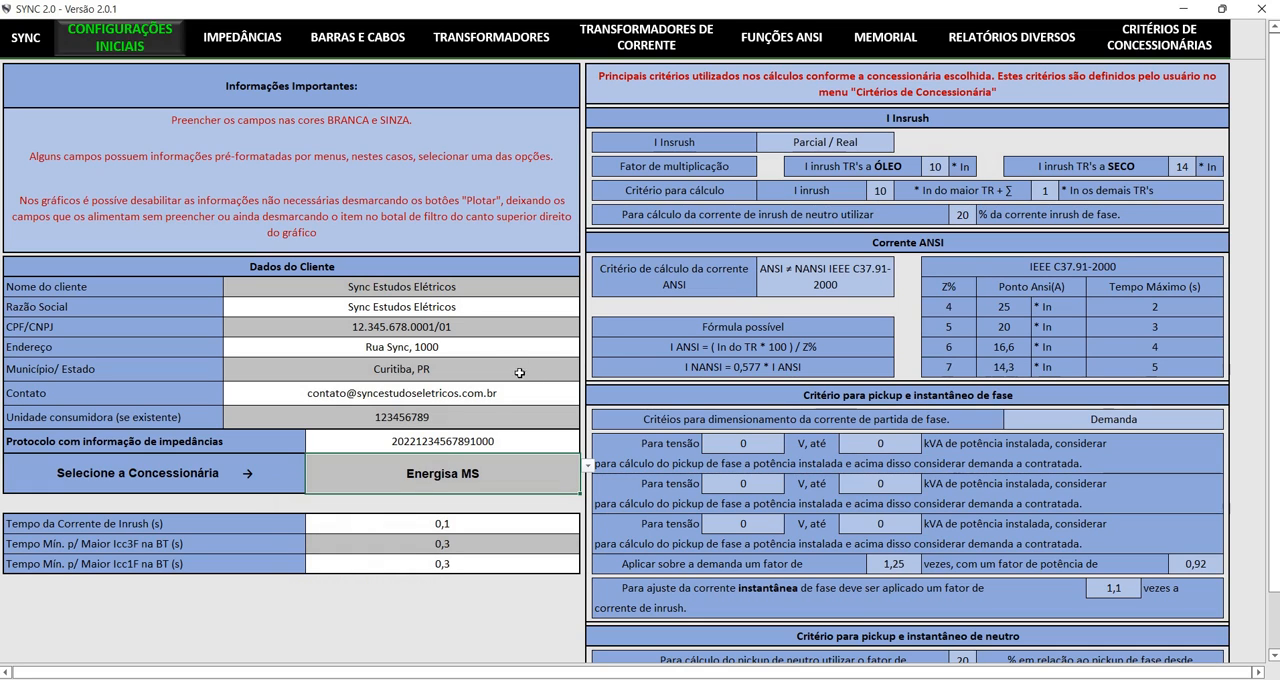
# Set the Concessionária back to Copel
pyautogui.hotkey('alt', 'Down')
pyautogui.press('Up')
pyautogui.press('Up')
pyautogui.press('Up')
pyautogui.press('Up')
pyautogui.press('Up')
pyautogui.press('Up')
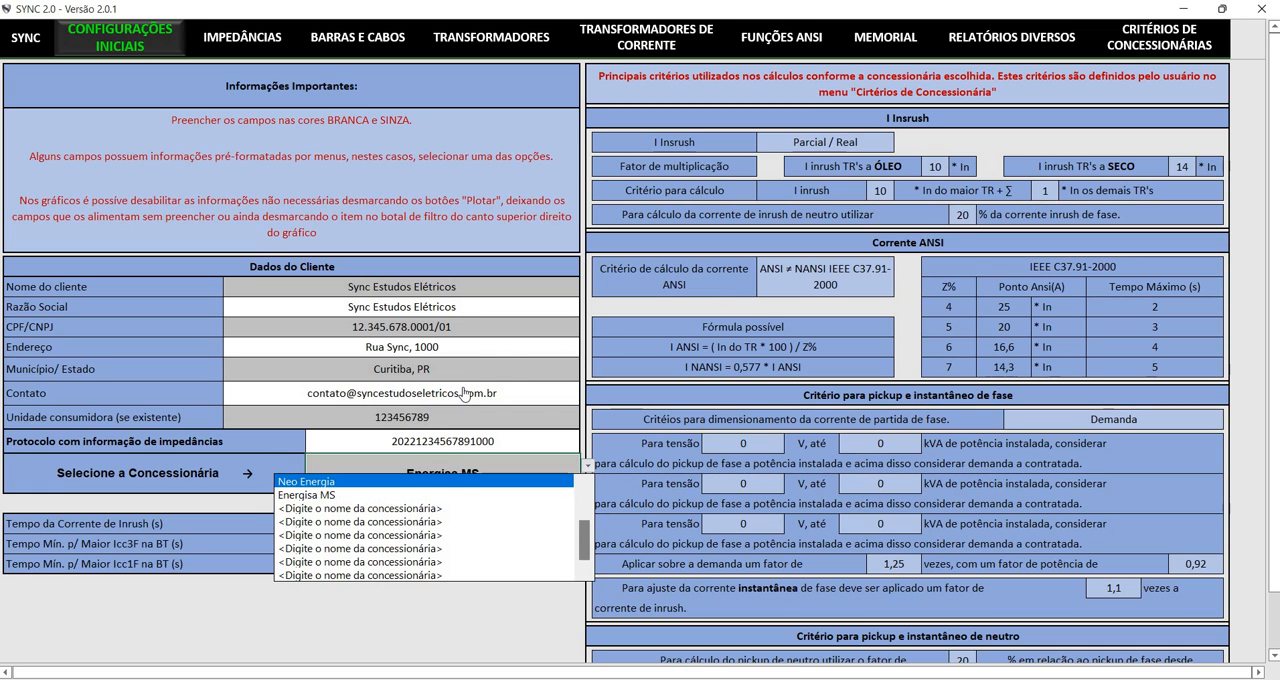
pyautogui.press('Down')
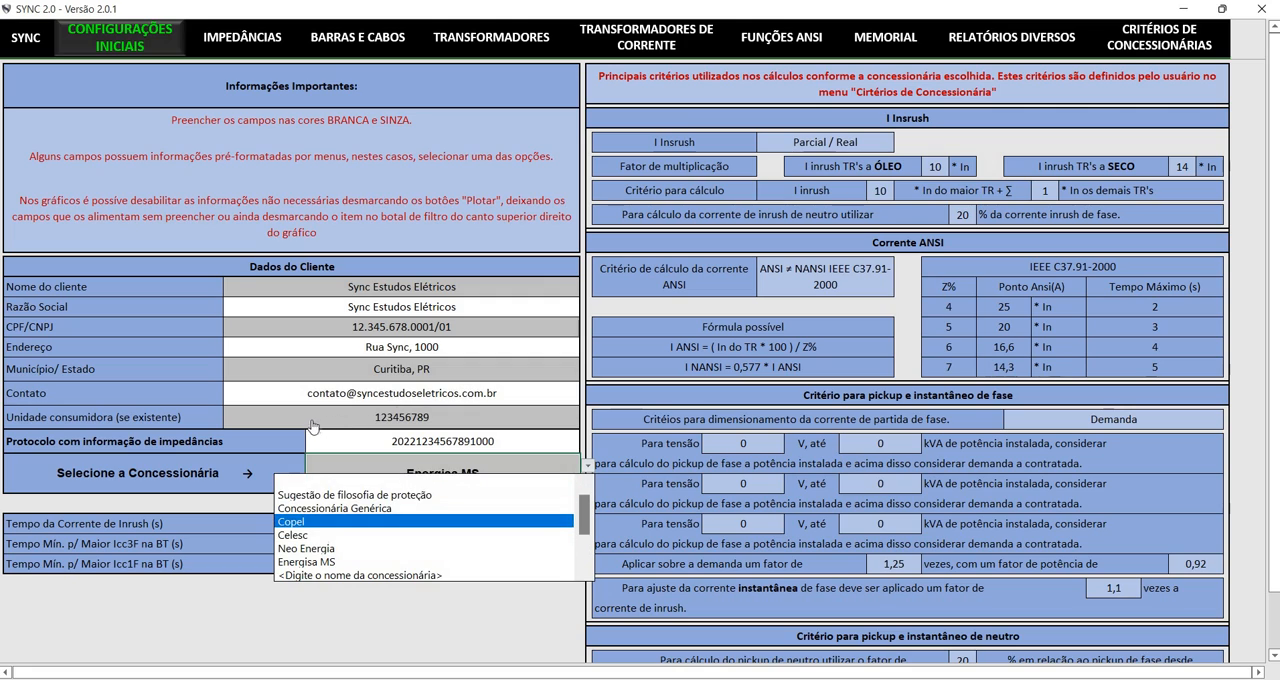
pyautogui.press('Return')
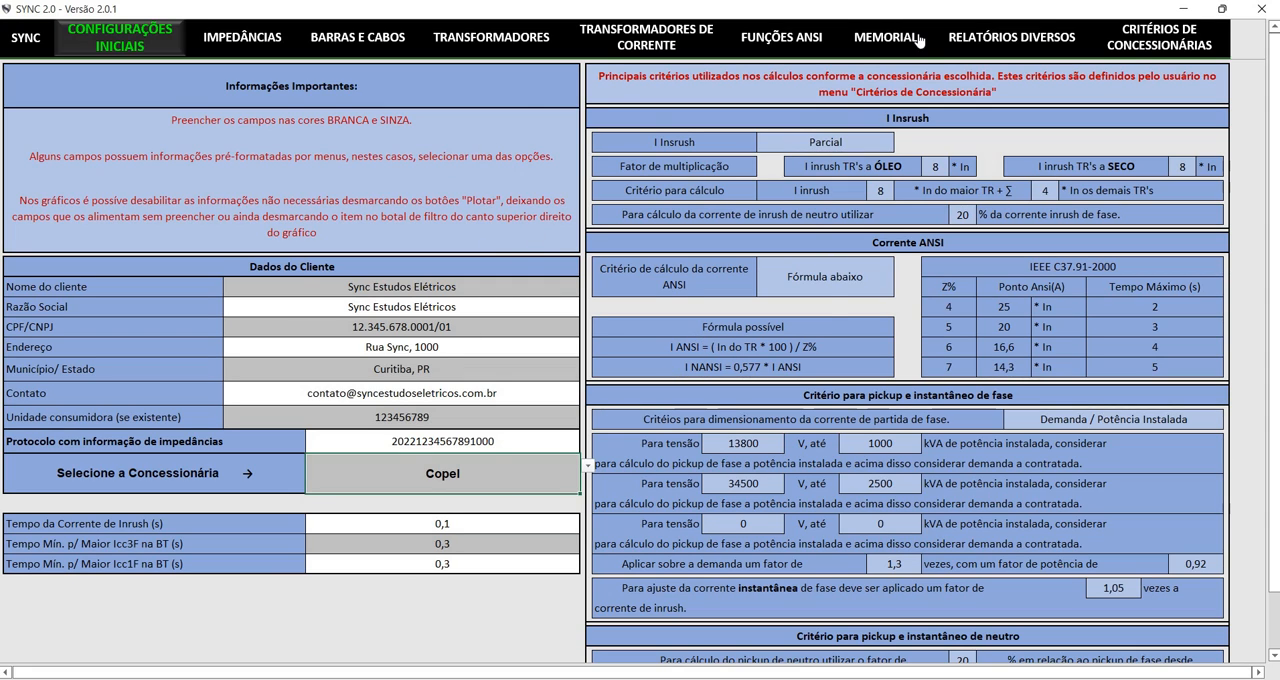
# Examine the protection criteria of each utility in Critérios de Concessionárias, and return to Configurações Iniciais
pyautogui.click(1160, 37)
pyautogui.scroll(-1, 620, 273)
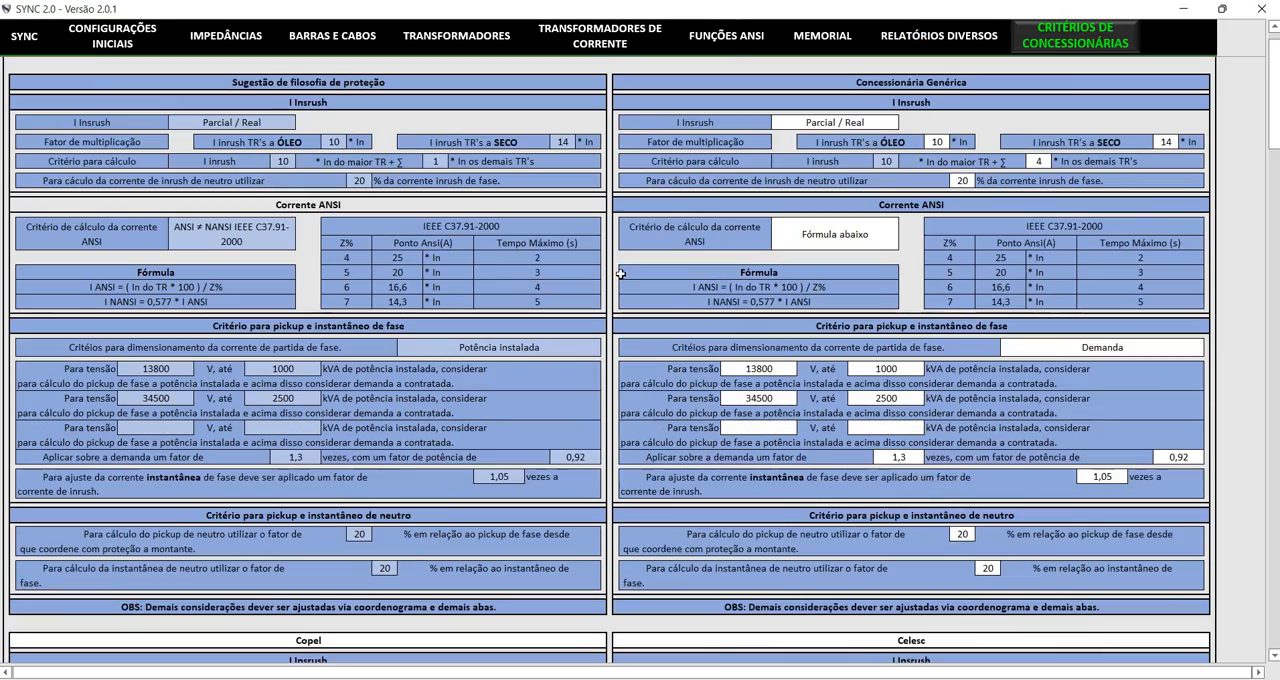
pyautogui.scroll(-3, 616, 320)
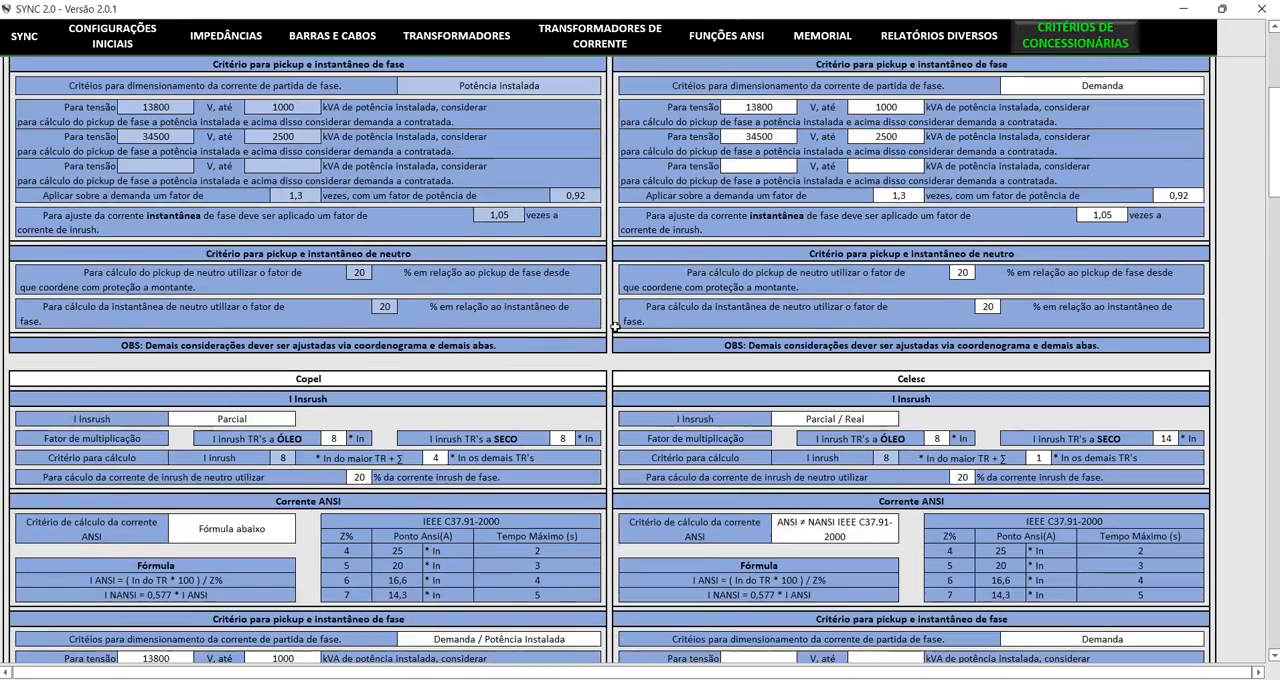
pyautogui.scroll(-3, 616, 326)
pyautogui.scroll(-2, 160, 315)
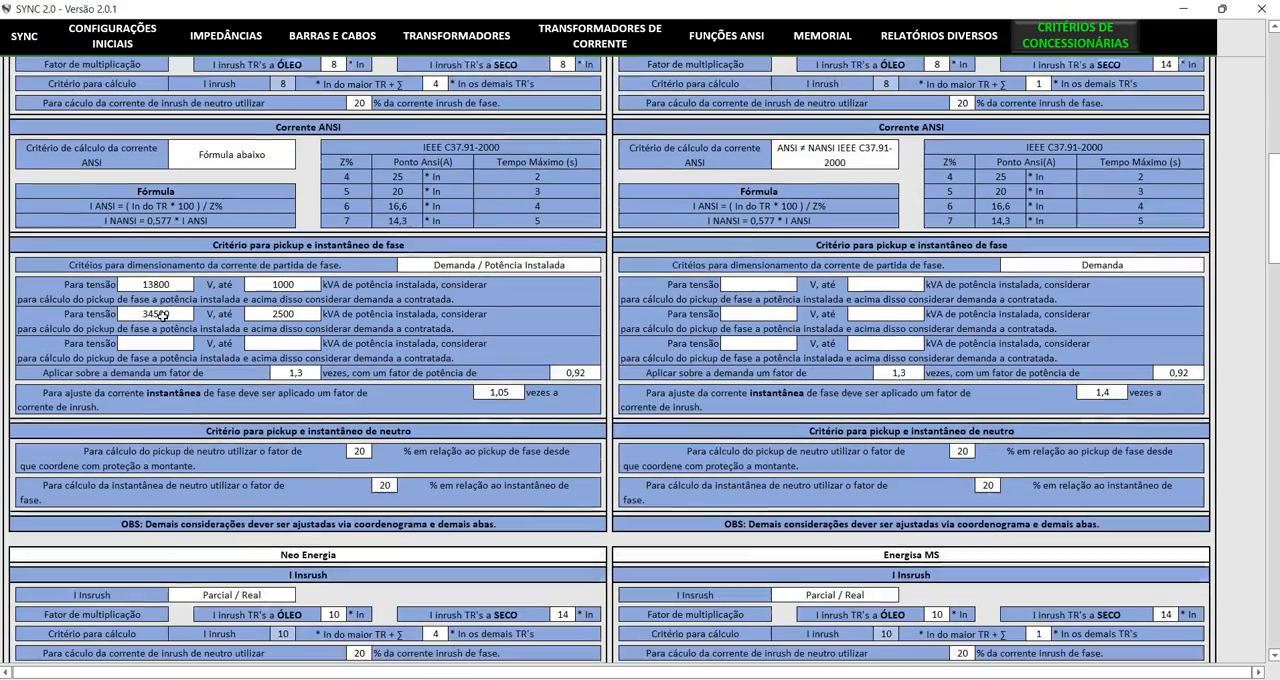
pyautogui.scroll(-5, 523, 368)
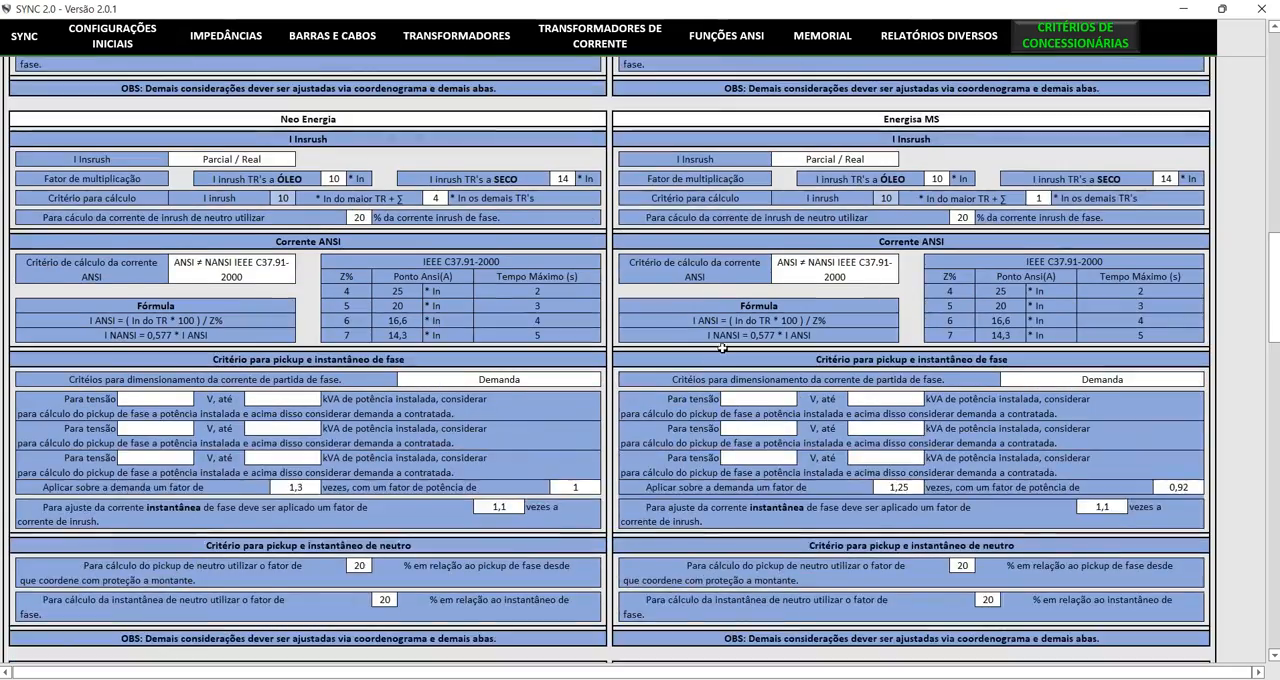
pyautogui.scroll(-1, 722, 347)
pyautogui.scroll(2, 708, 340)
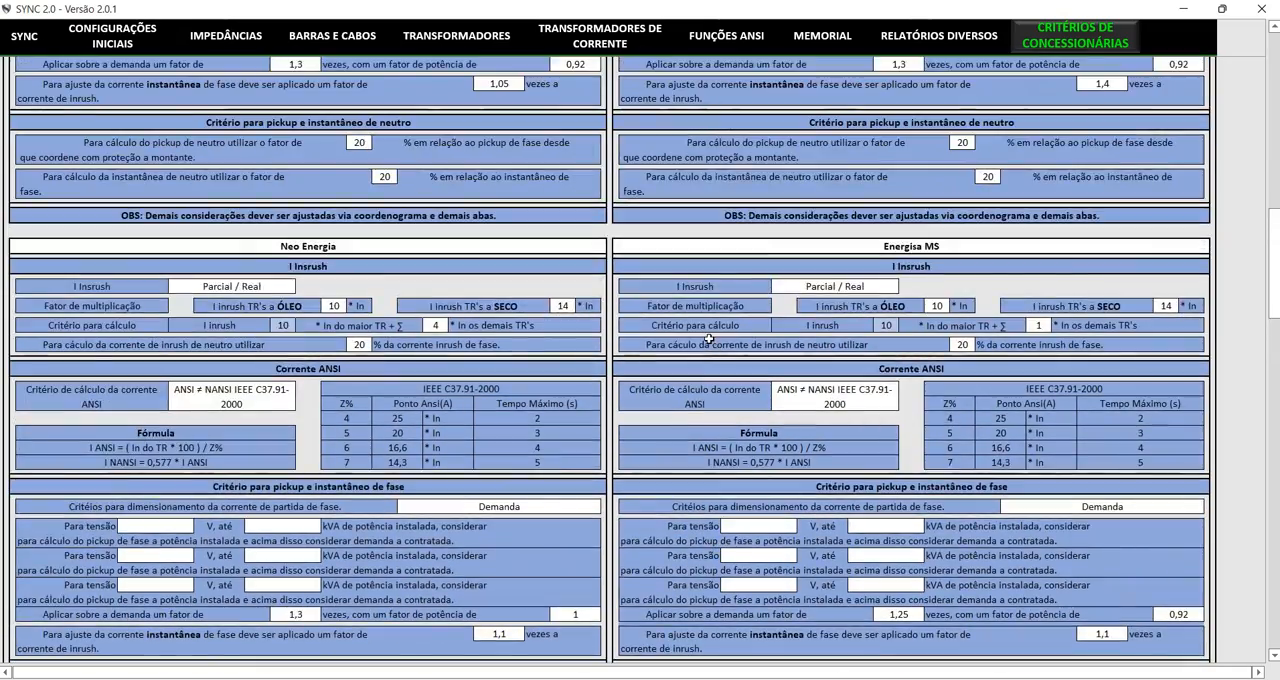
pyautogui.scroll(12, 708, 340)
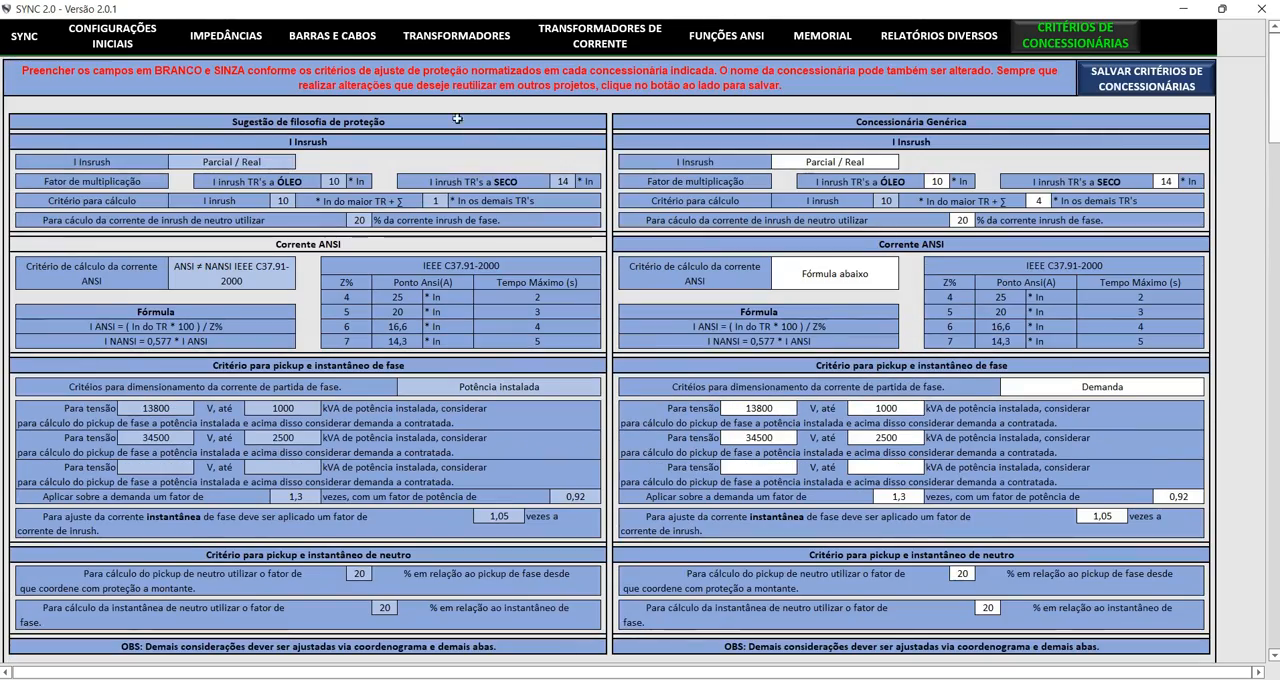
pyautogui.click(84, 30)
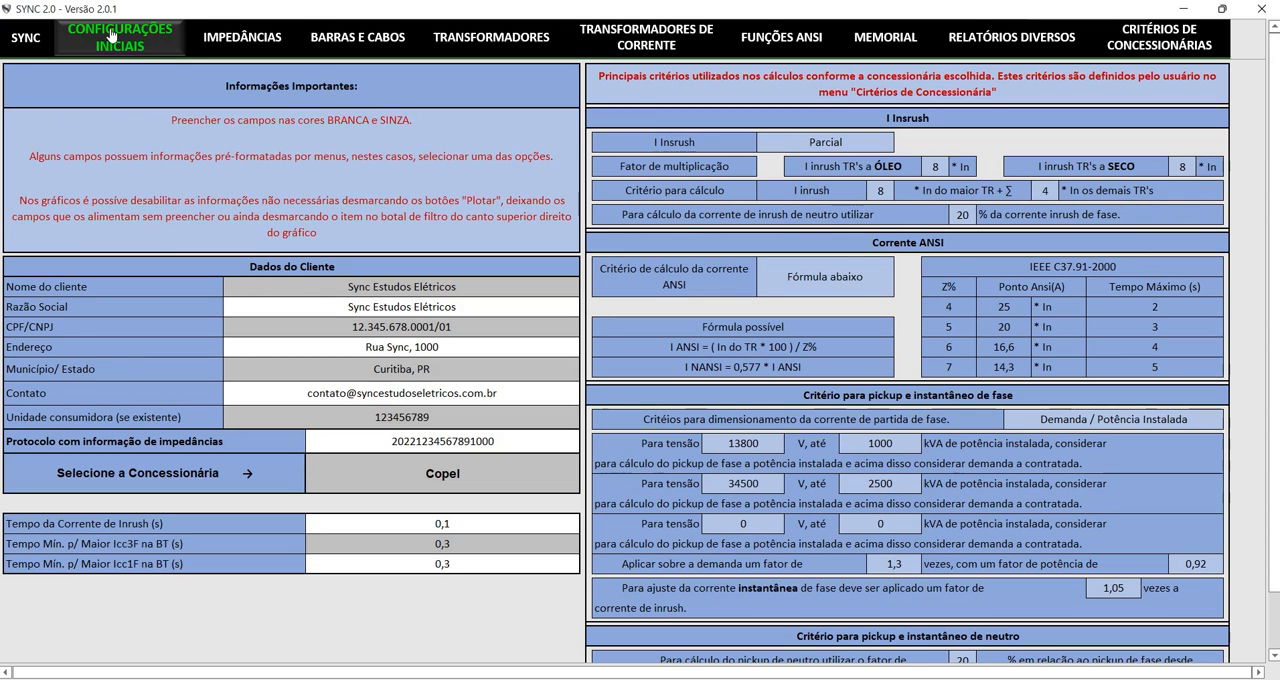
# Open Impedâncias and review the Grandezas de Base: base voltage, base power, earth resistance and nominal voltage
pyautogui.click(199, 37)
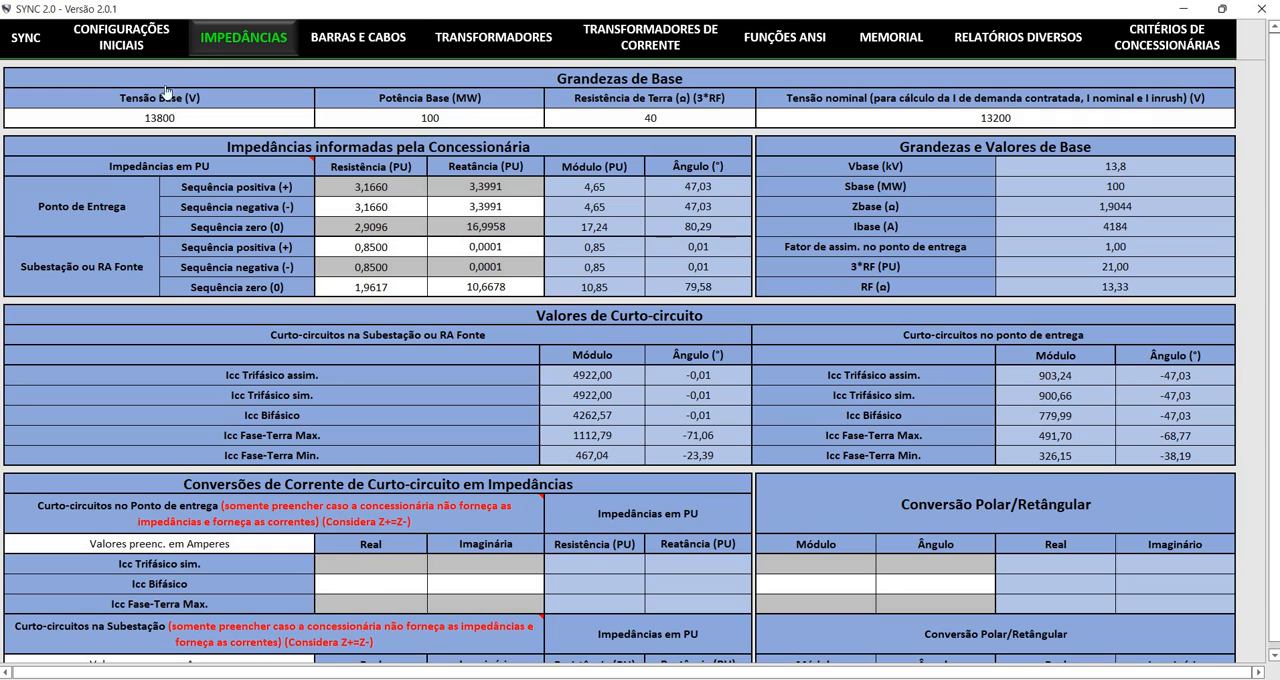
pyautogui.click(213, 97)
pyautogui.moveTo(213, 97); pyautogui.dragTo(550, 95)
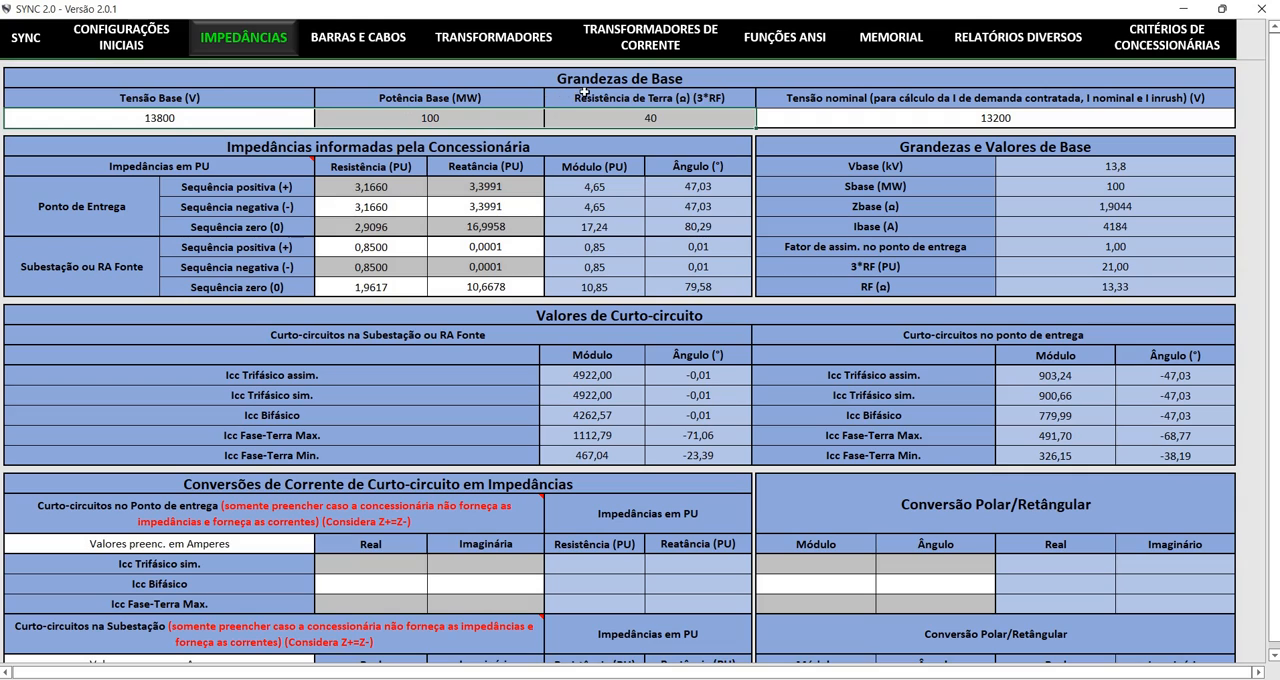
pyautogui.click(574, 118)
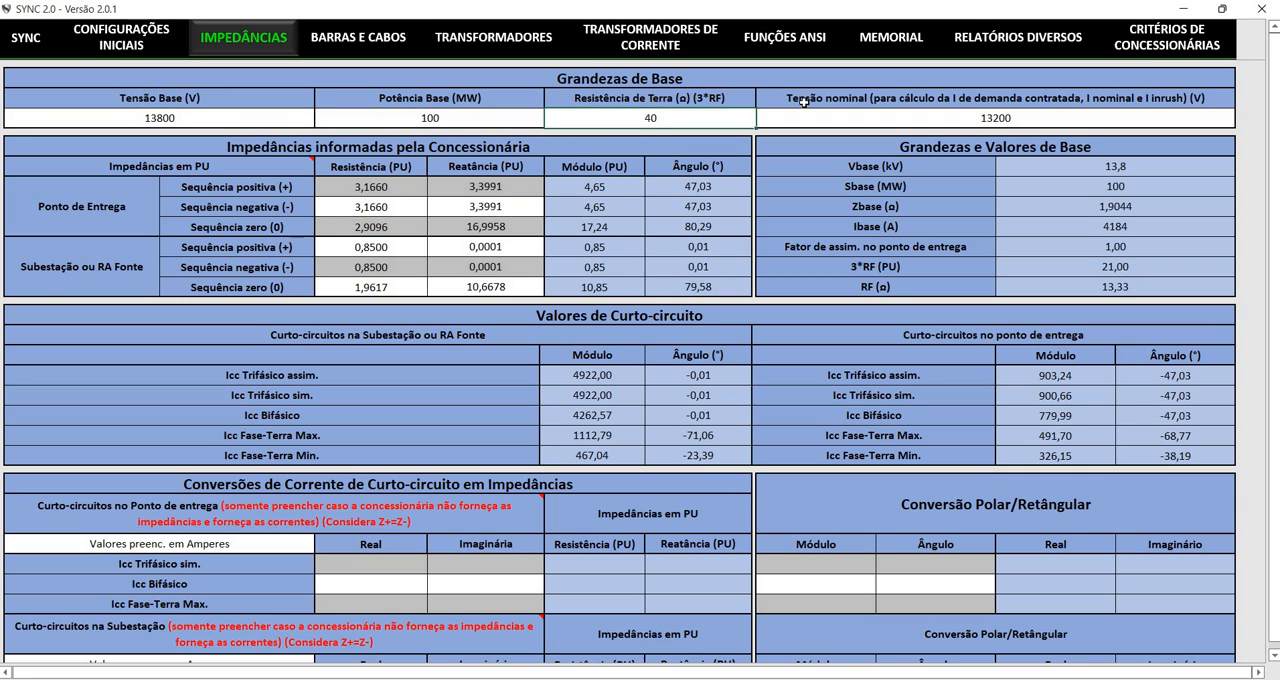
pyautogui.click(780, 118)
# Examine the utility's sequence impedances for the delivery point and source, along with the calculated short-circuit values
pyautogui.moveTo(372, 186); pyautogui.dragTo(485, 288)
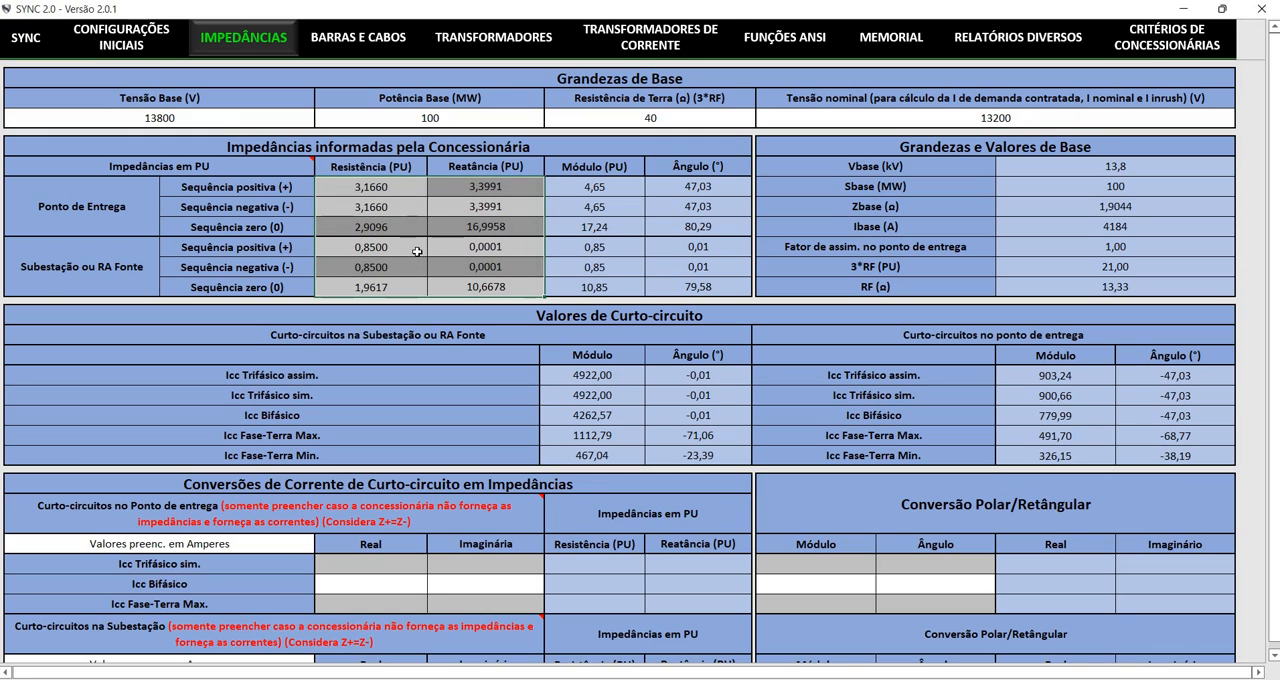
pyautogui.press('Down')
pyautogui.press('Up')
pyautogui.press('Down')
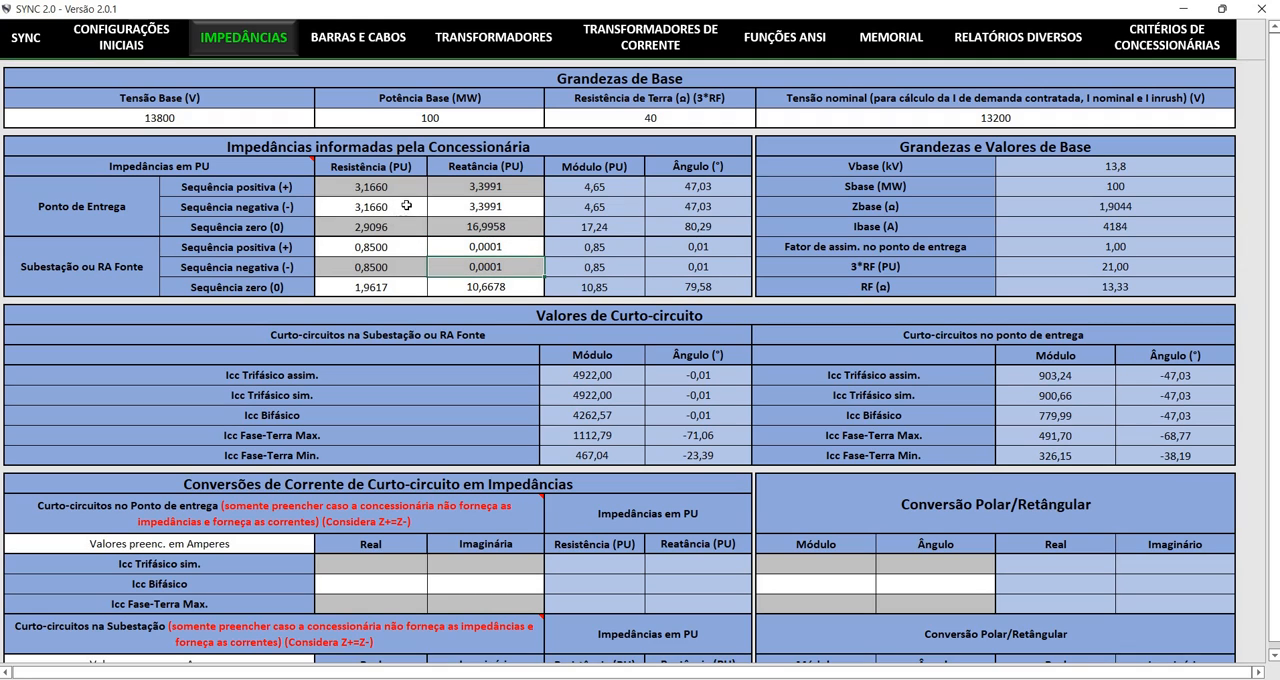
pyautogui.press('Up')
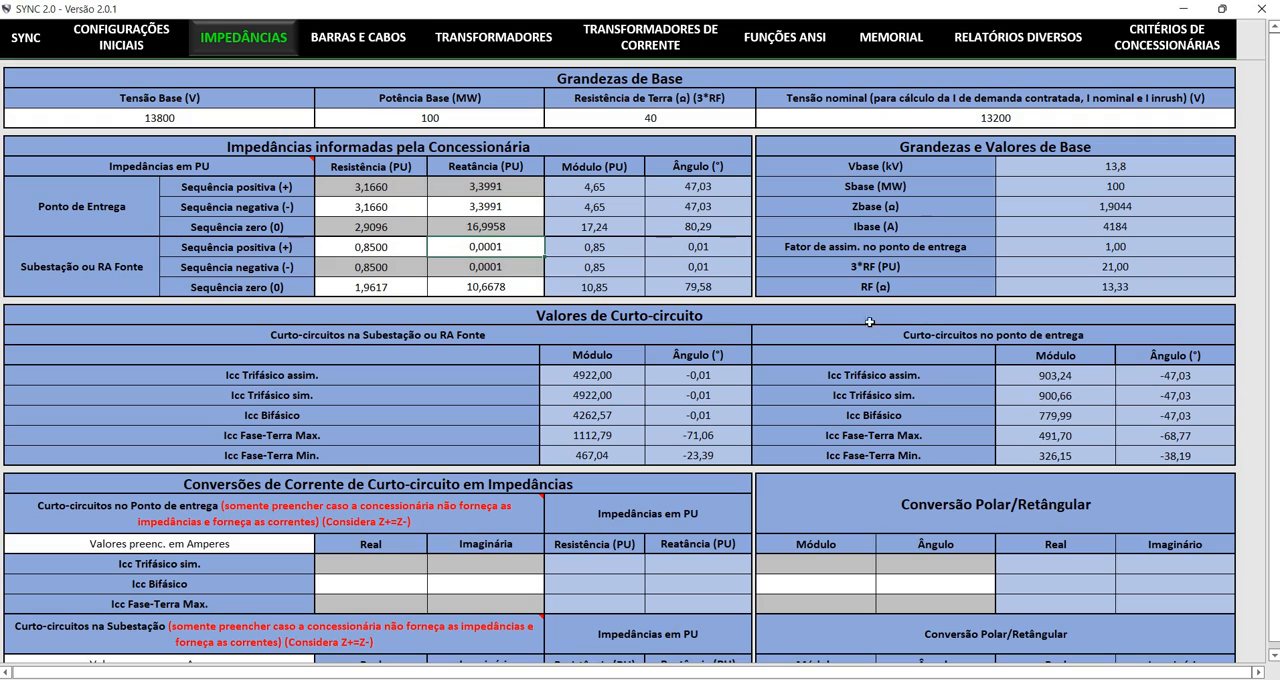
pyautogui.moveTo(1077, 381); pyautogui.dragTo(1183, 459)
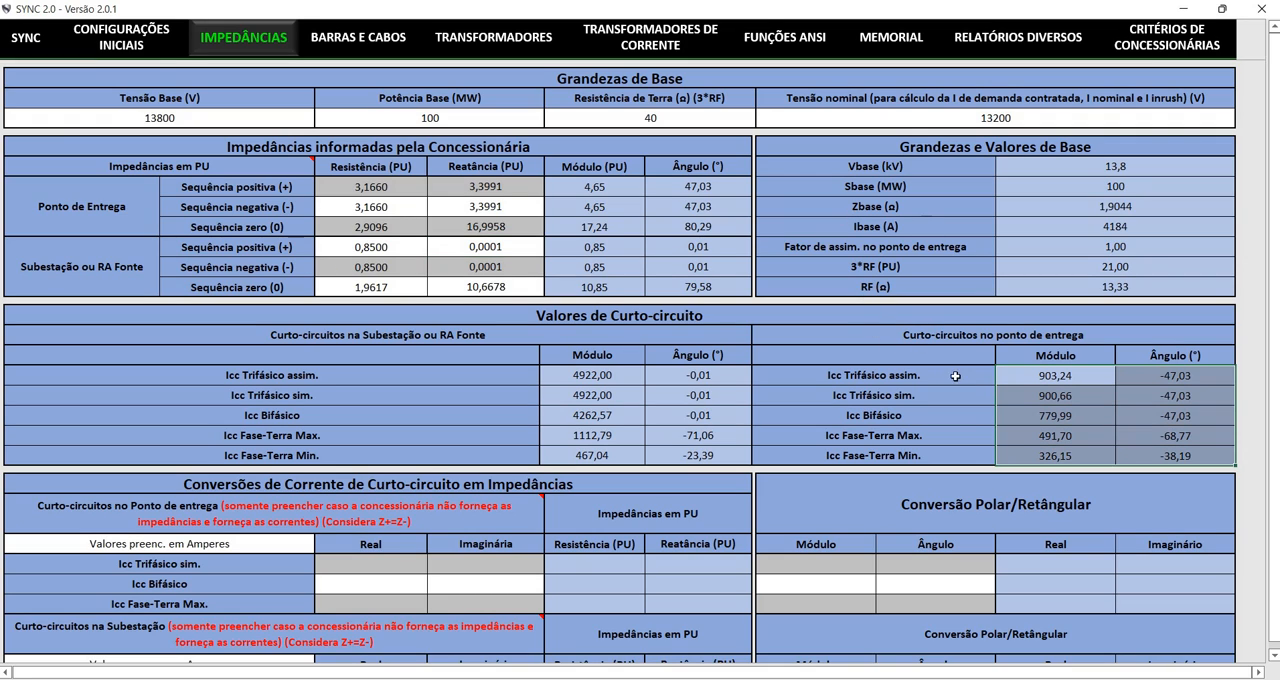
pyautogui.click(878, 332)
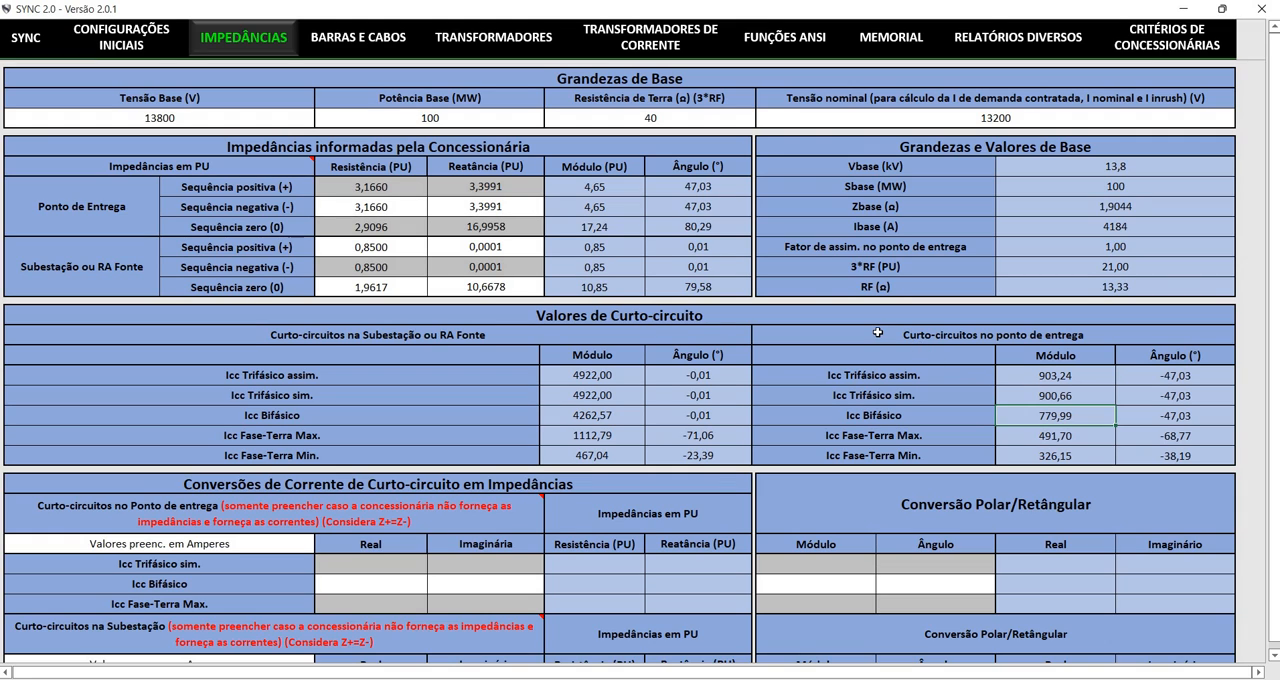
pyautogui.moveTo(478, 301); pyautogui.dragTo(551, 359)
pyautogui.click(727, 347)
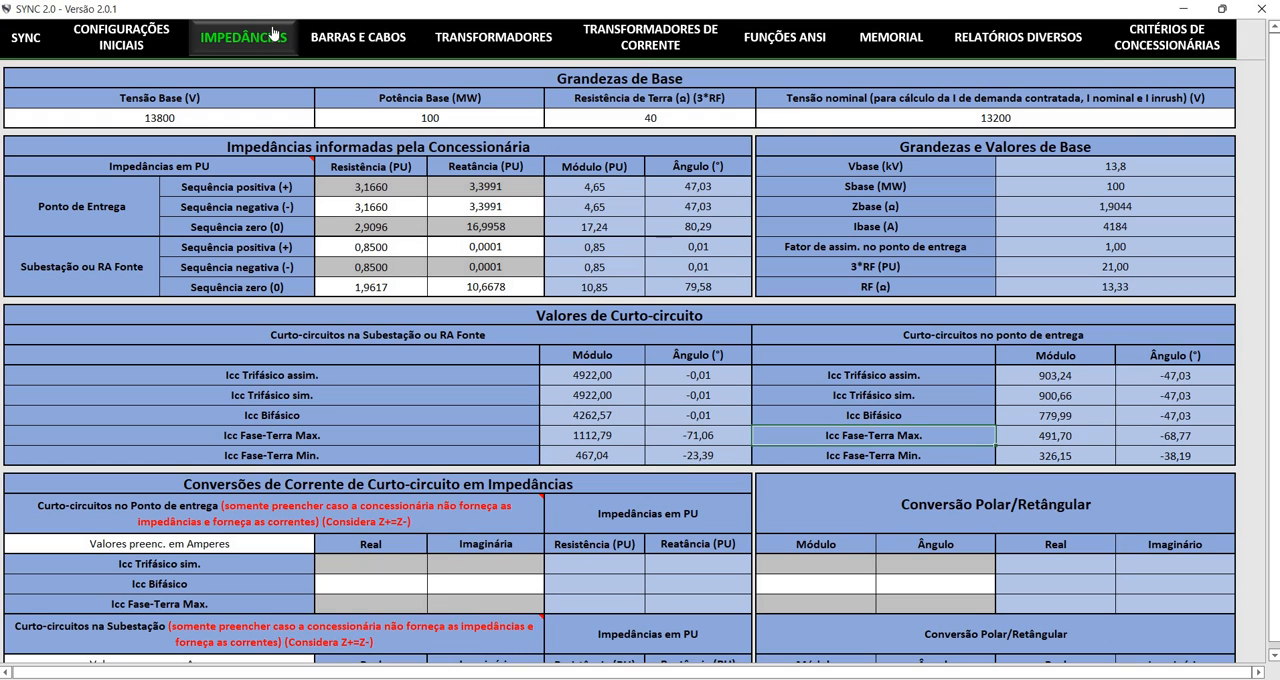
# Open Barras e Cabos, review the bar 0 to 1 cable segment and browse its cable types without changing the selection
pyautogui.click(358, 37)
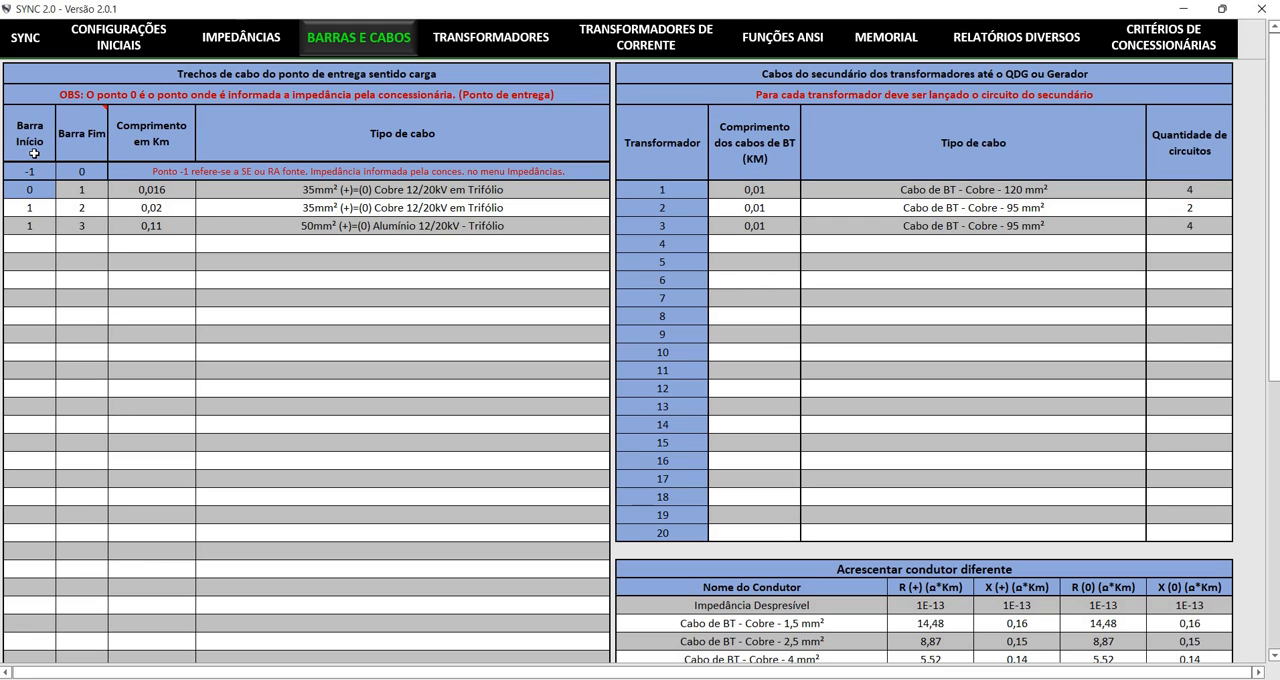
pyautogui.click(84, 153)
pyautogui.press('Right')
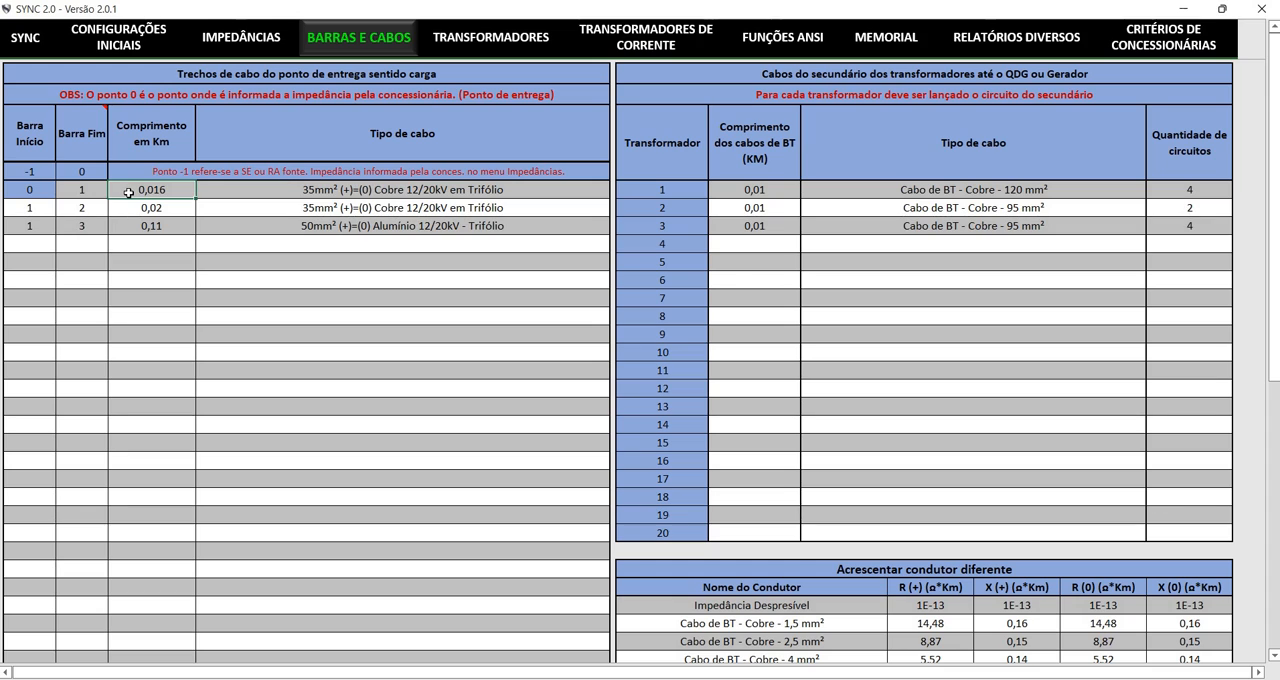
pyautogui.press('Right')
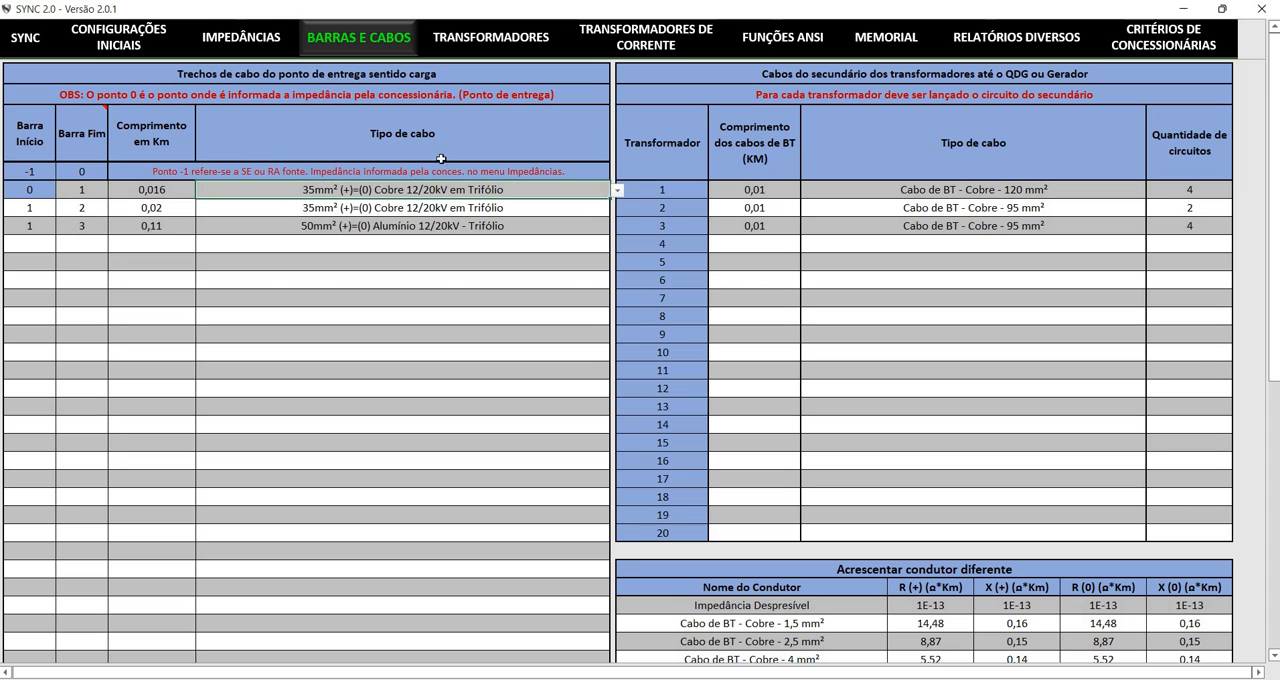
pyautogui.hotkey('alt', 'Down')
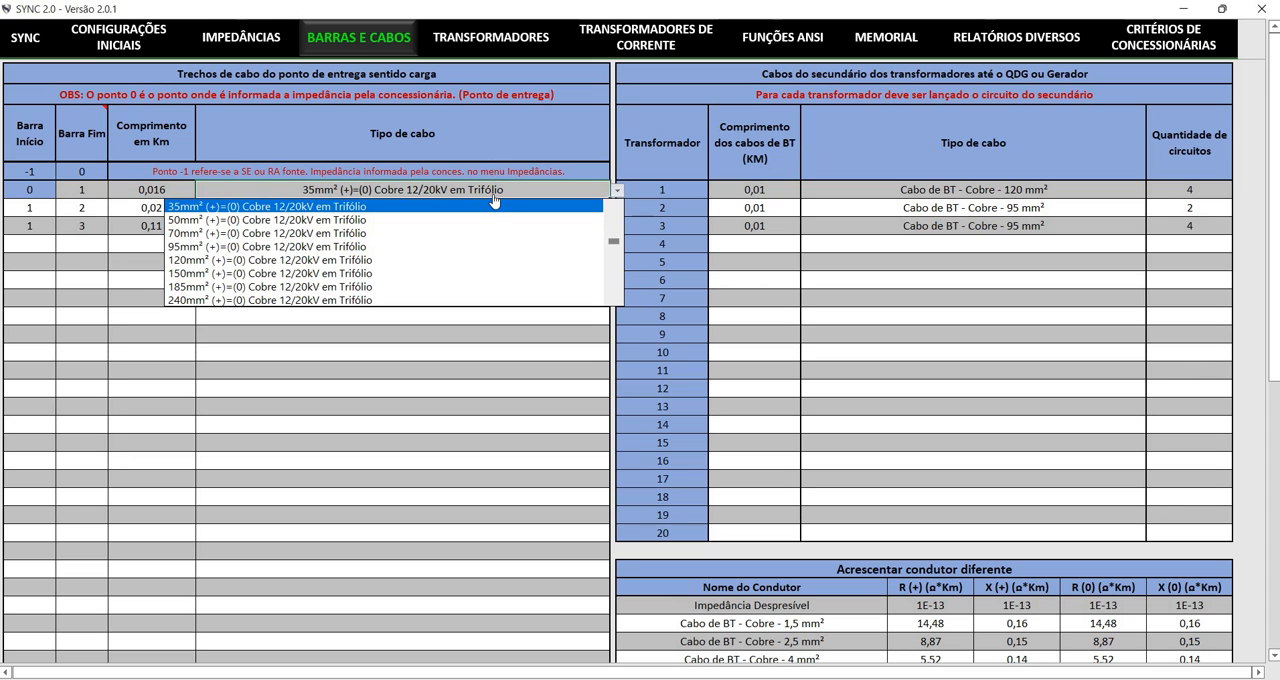
pyautogui.scroll(-4, 493, 195)
pyautogui.scroll(-2, 493, 195)
pyautogui.scroll(-3, 495, 205)
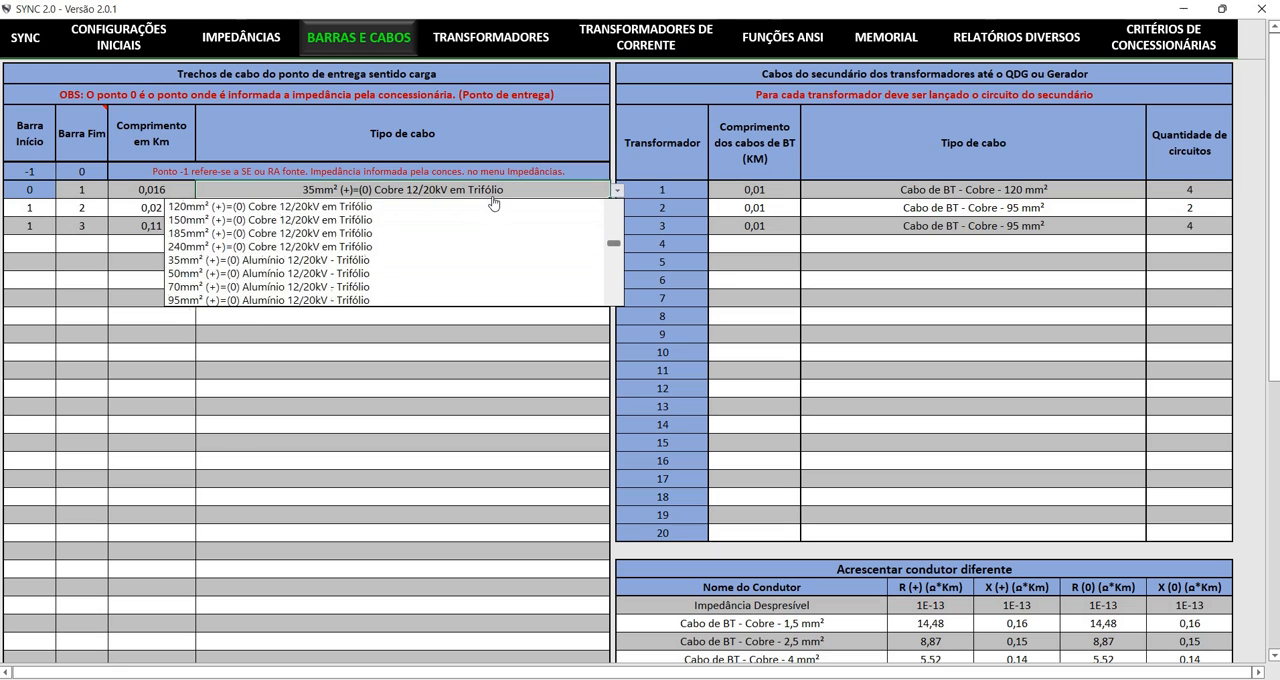
pyautogui.scroll(-6, 497, 225)
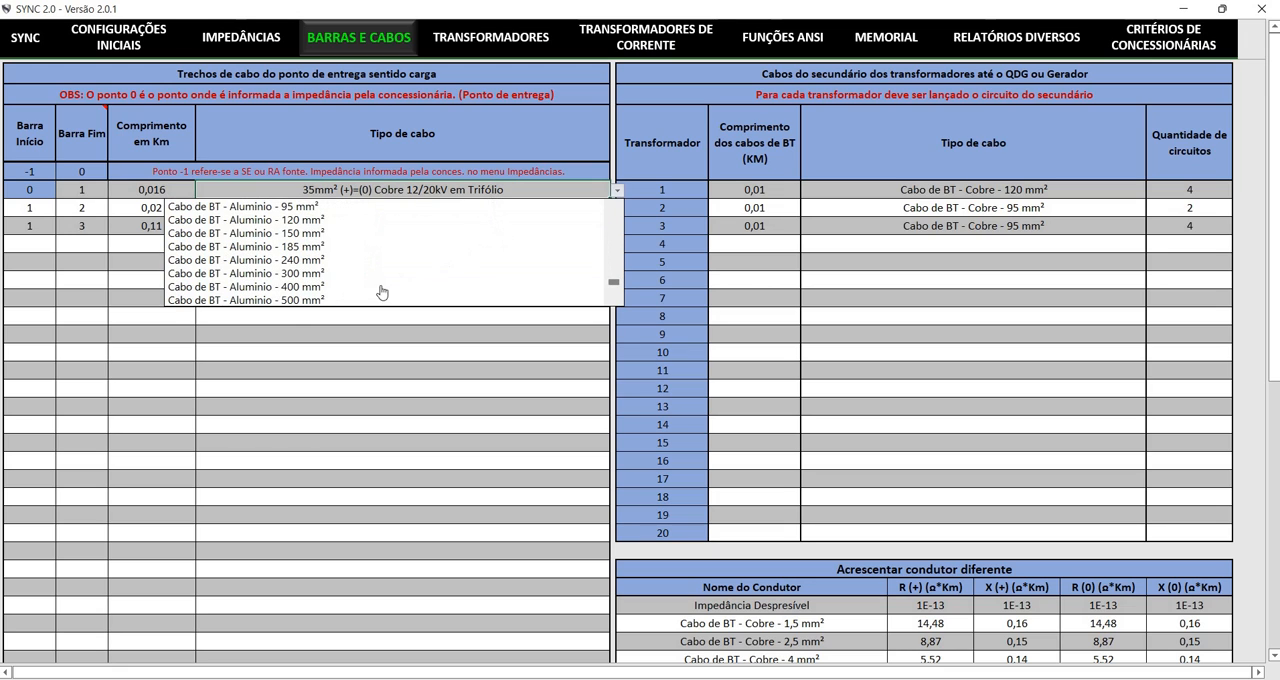
pyautogui.press('Escape')
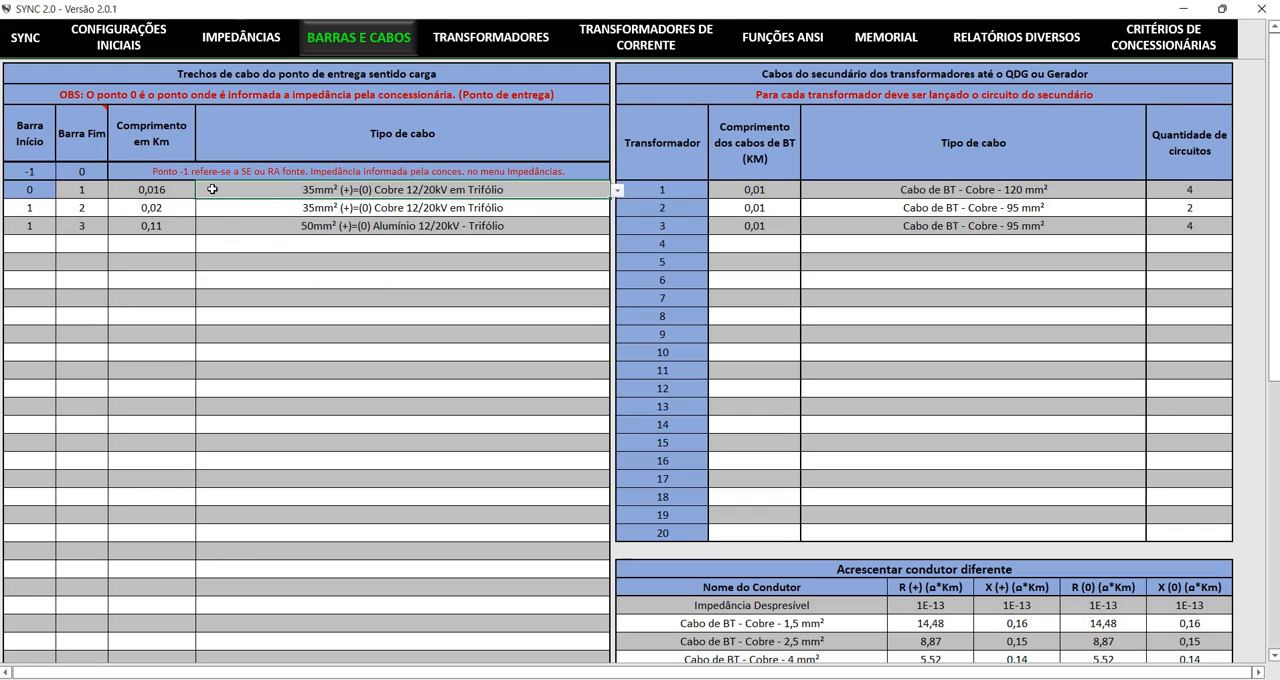
# Review the Acrescentar condutor diferente table and the remaining rows of the cable segment list
pyautogui.scroll(-3, 674, 374)
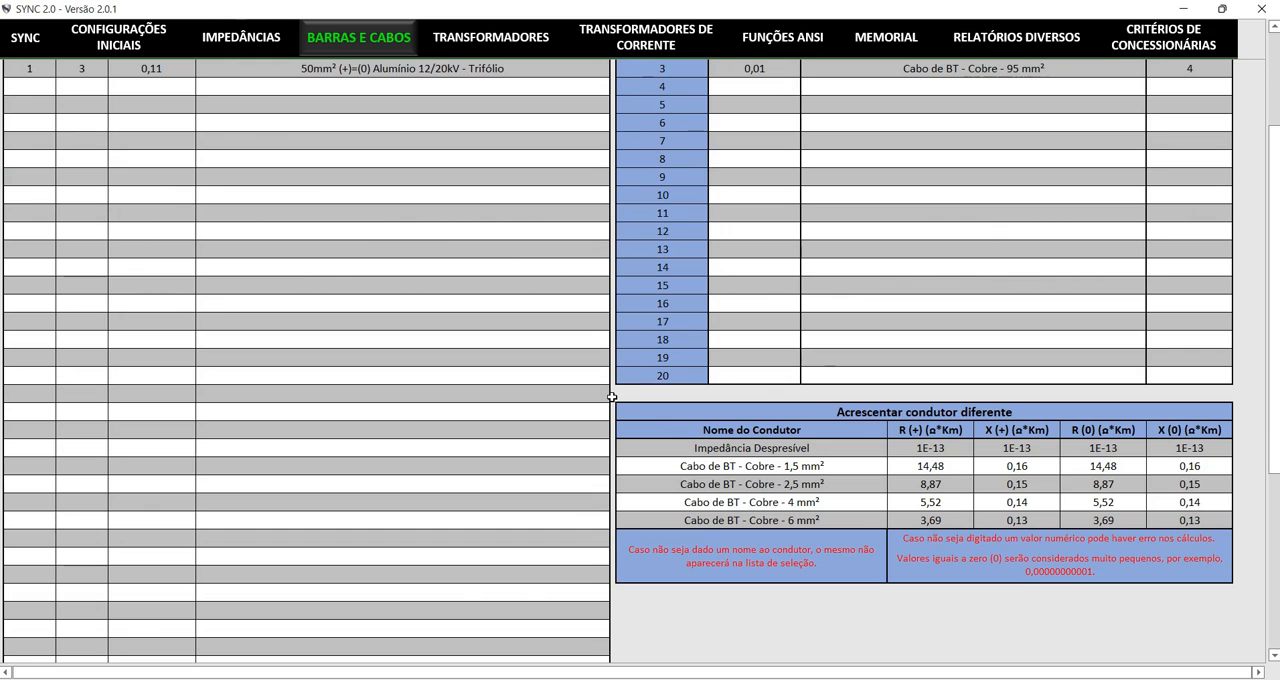
pyautogui.scroll(3, 616, 395)
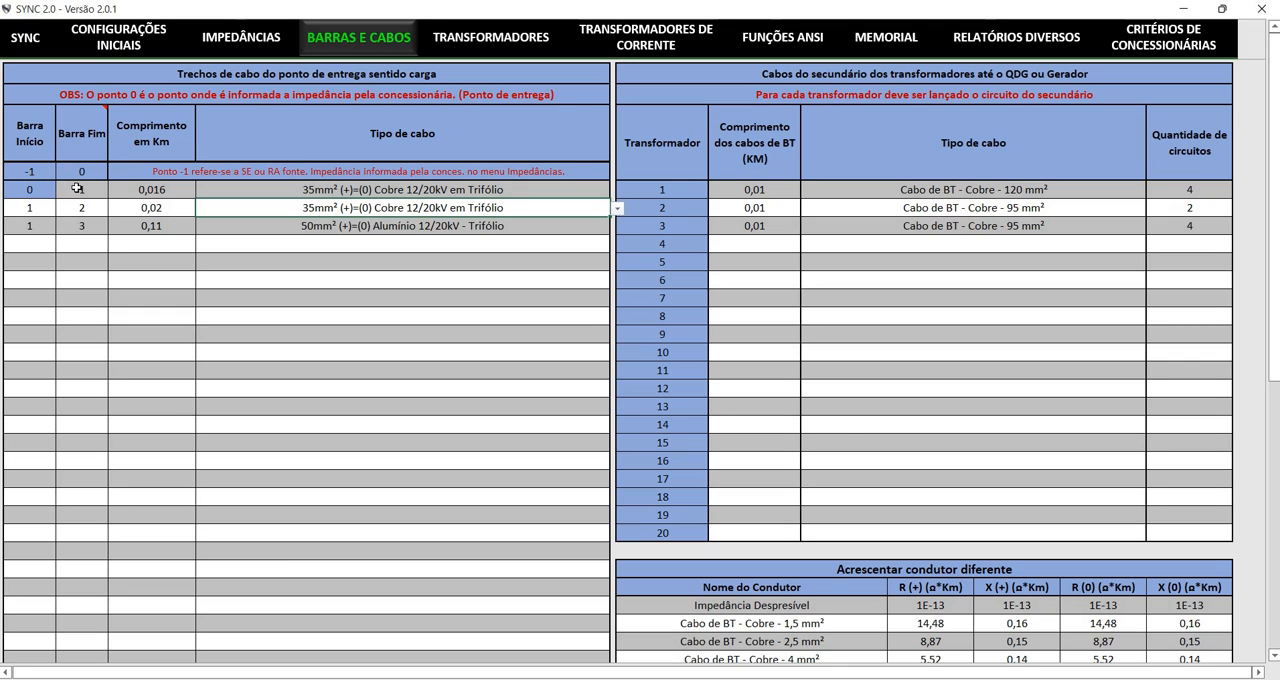
pyautogui.press('Down')
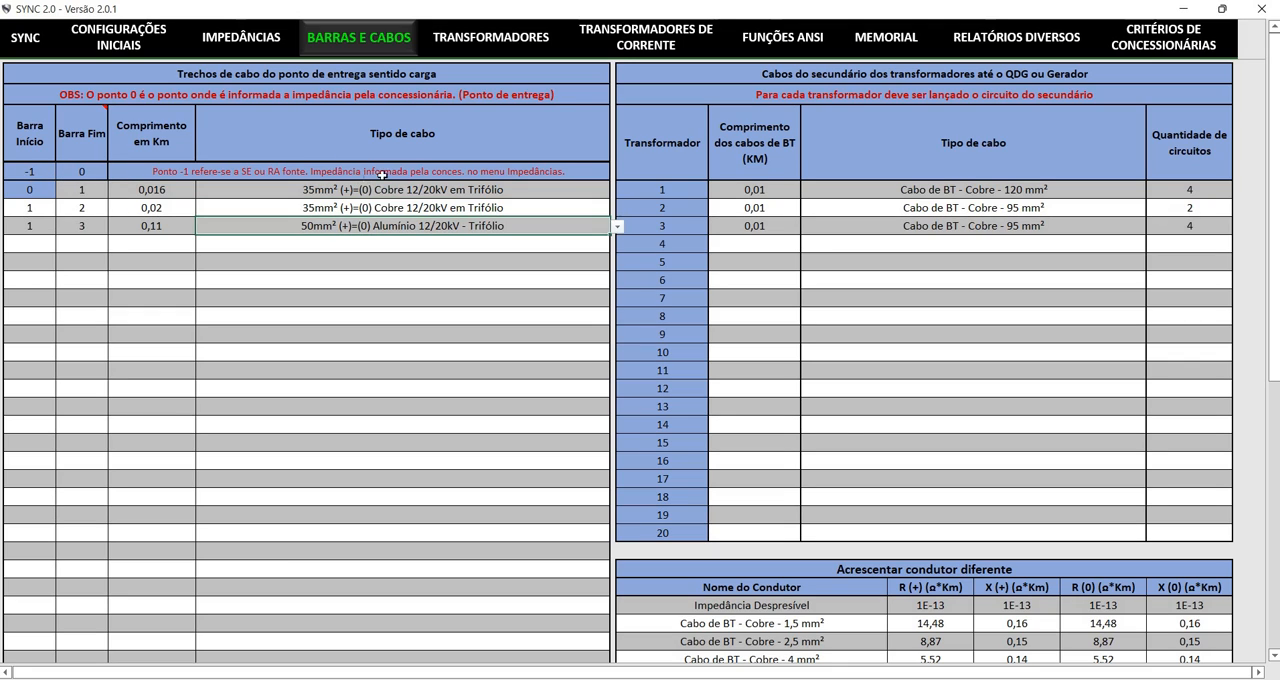
pyautogui.scroll(-7, 180, 220)
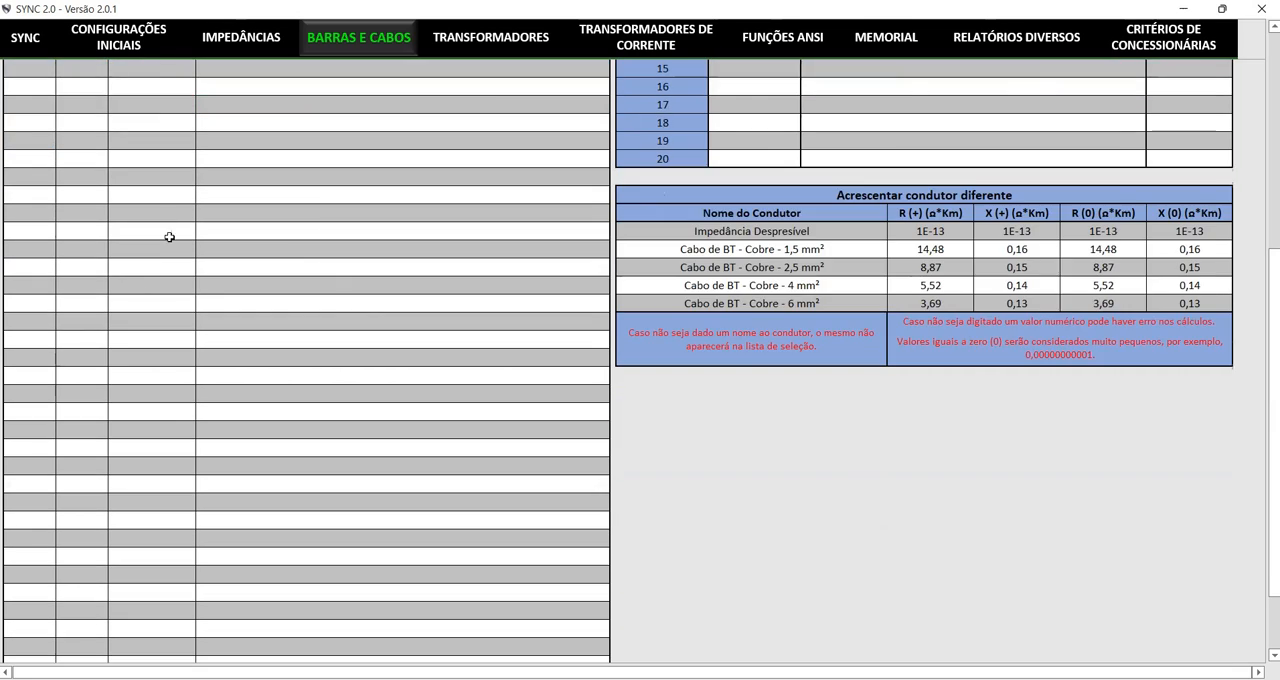
pyautogui.scroll(7, 133, 343)
pyautogui.moveTo(255, 295); pyautogui.dragTo(255, 280)
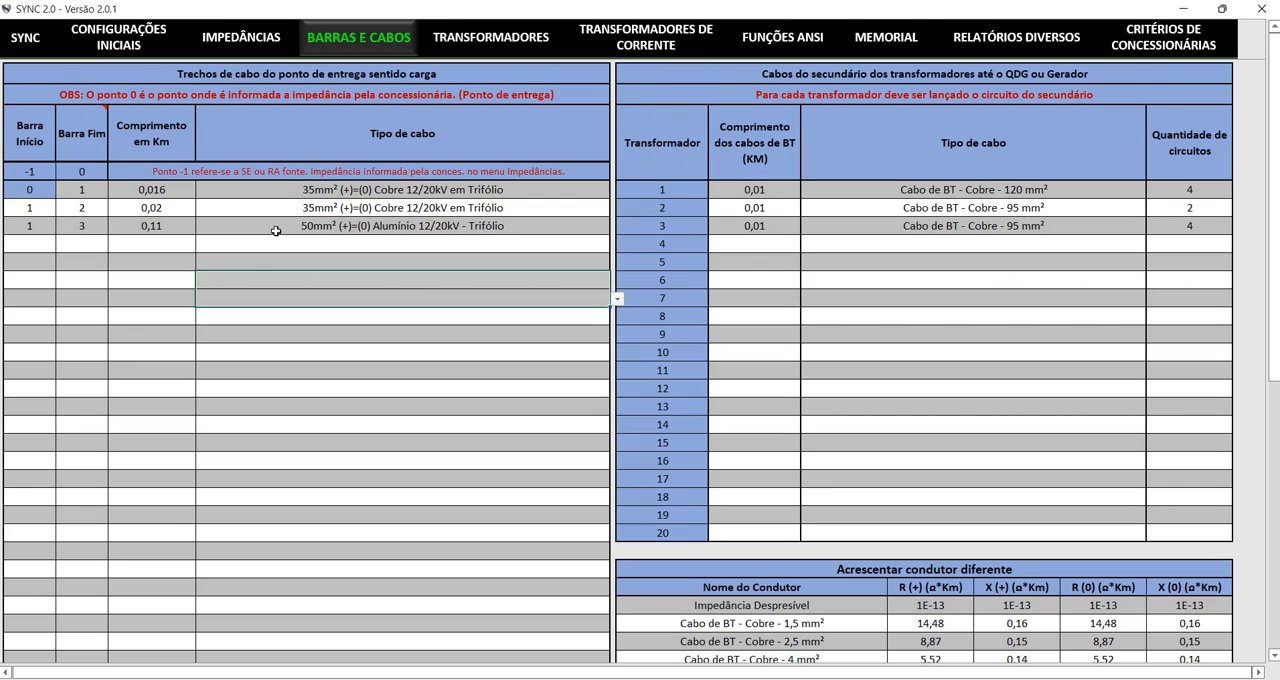
# Review the transformer secondary cable table and browse the cable types for transformer 2 without changing the selection
pyautogui.click(369, 246)
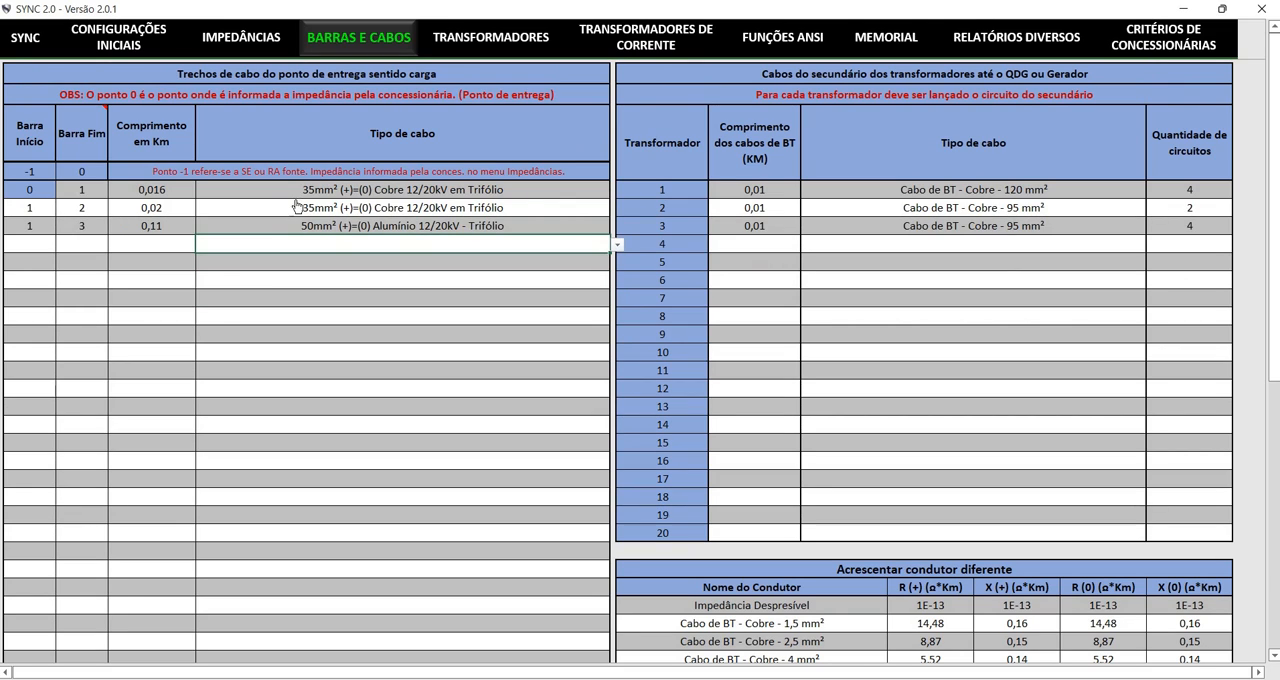
pyautogui.click(766, 226)
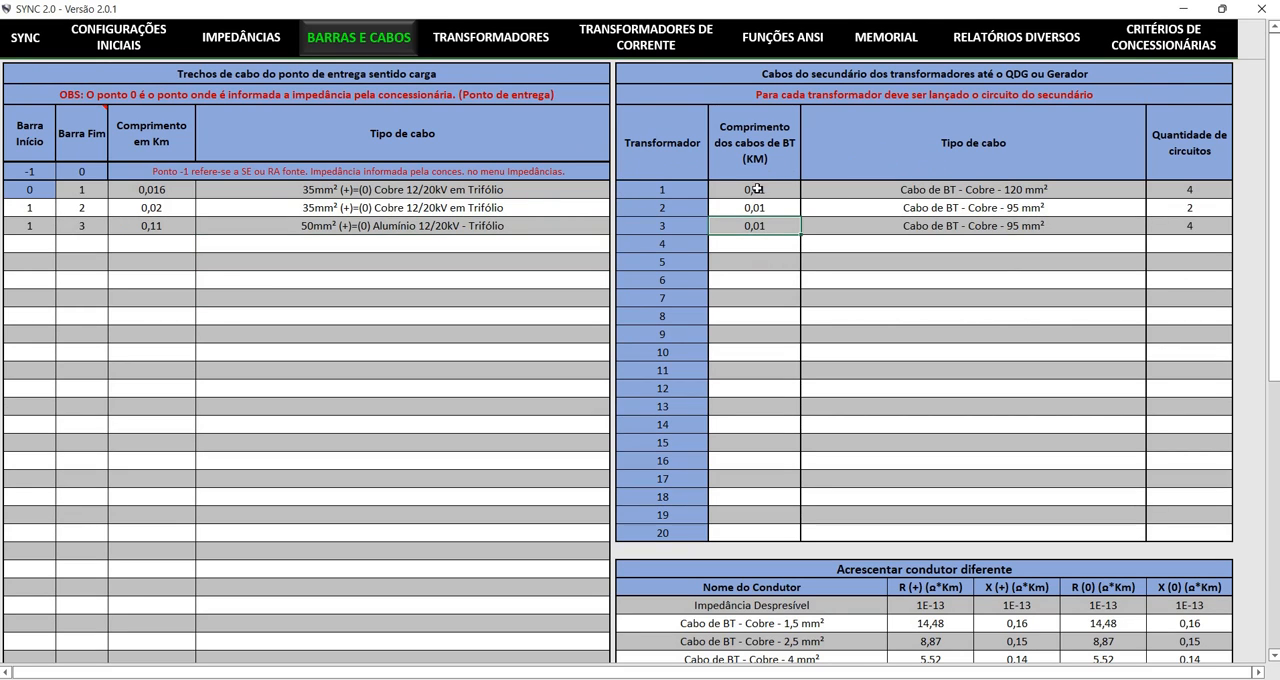
pyautogui.click(1004, 209)
pyautogui.click(1153, 208)
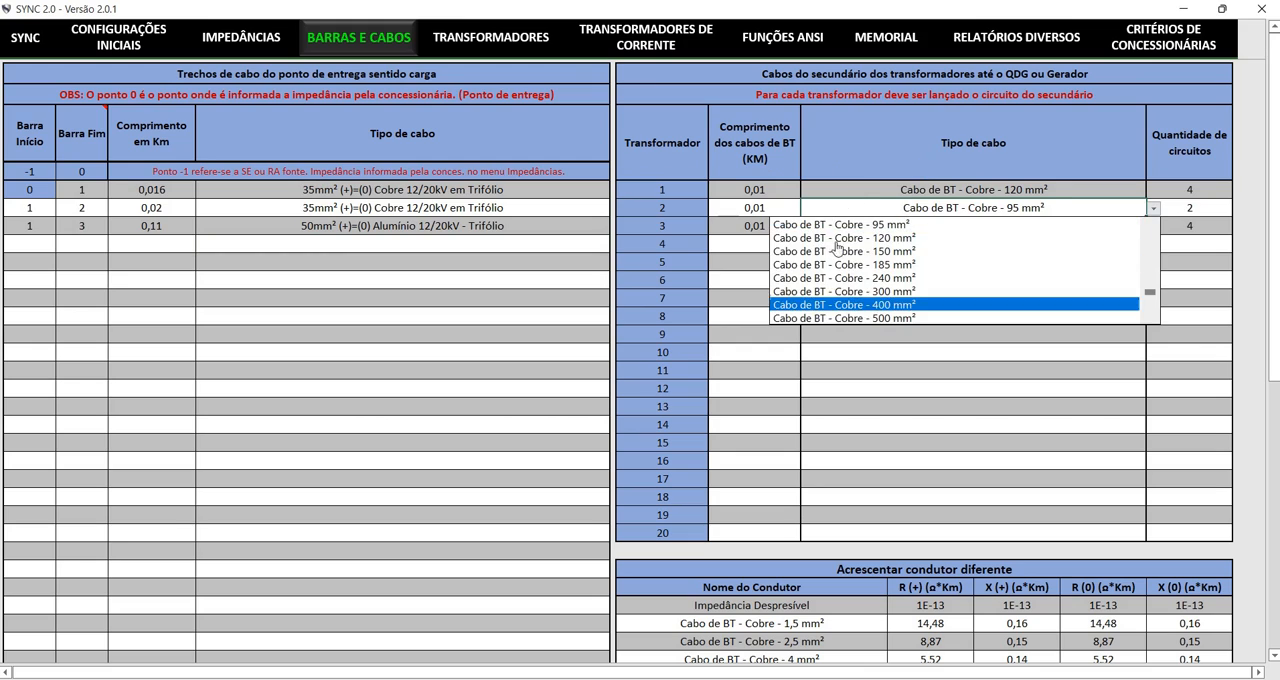
pyautogui.press('Escape')
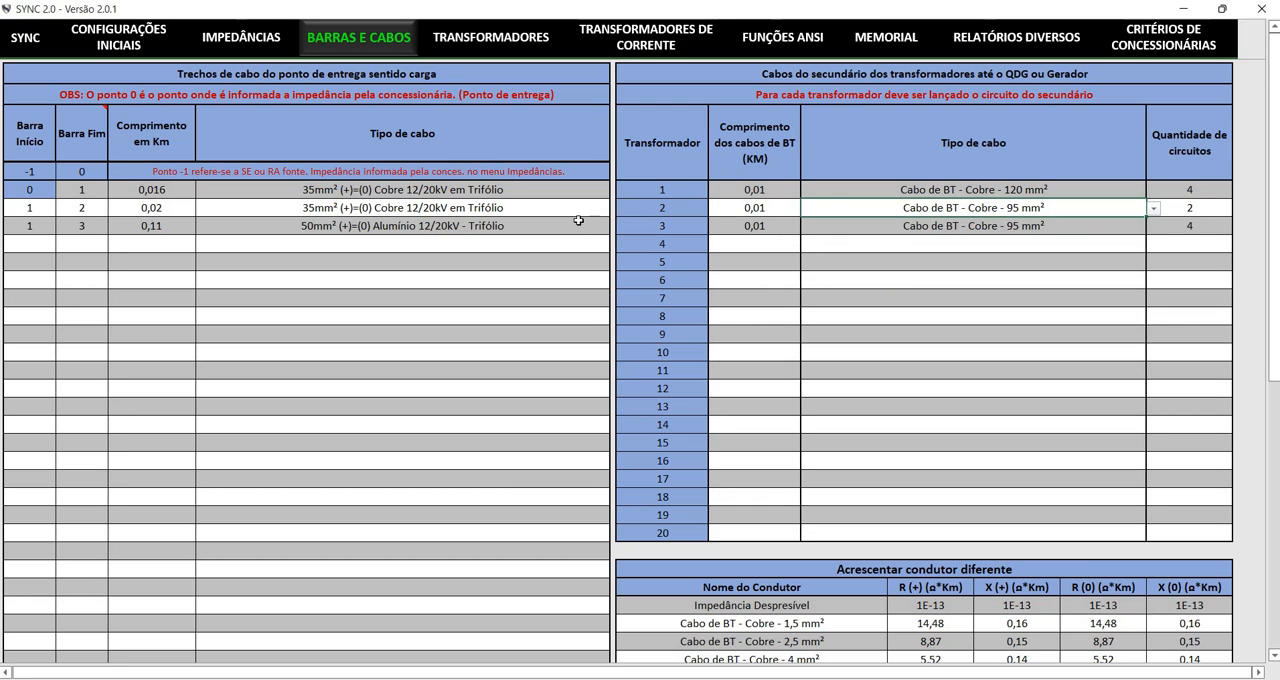
pyautogui.click(382, 334)
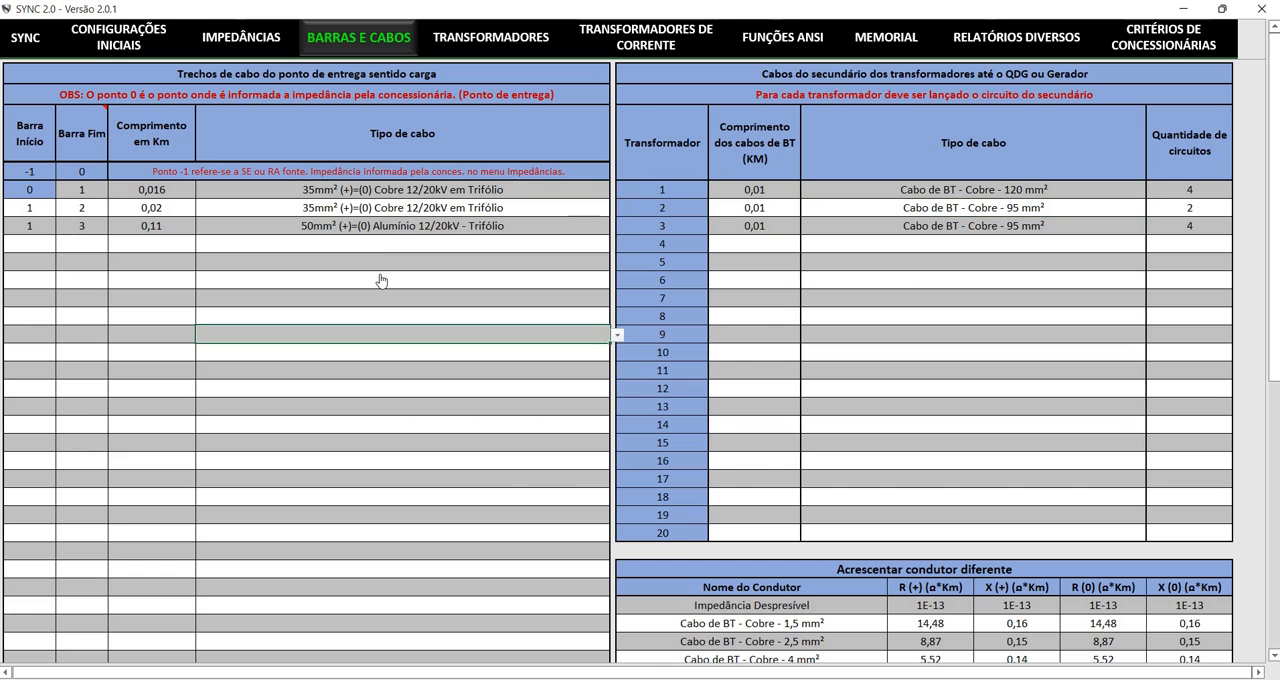
# Open Transformadores and check the available connection points for transformer 1, keeping its current selection
pyautogui.click(490, 37)
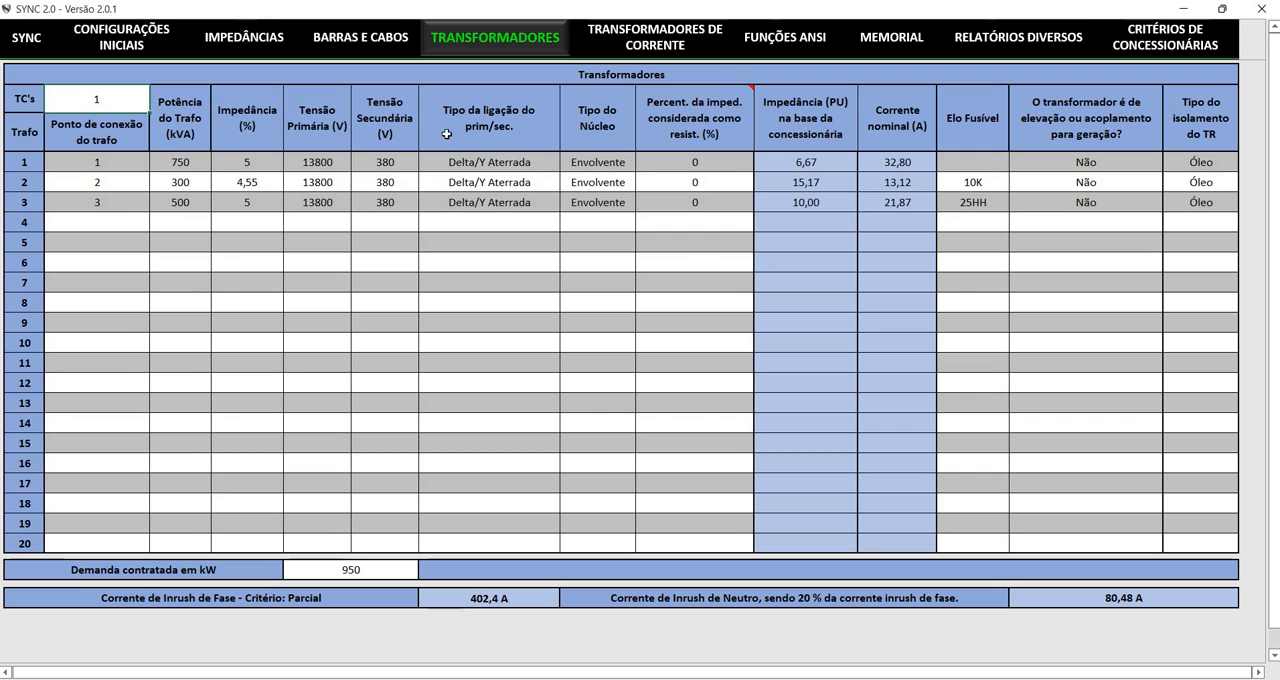
pyautogui.click(88, 200)
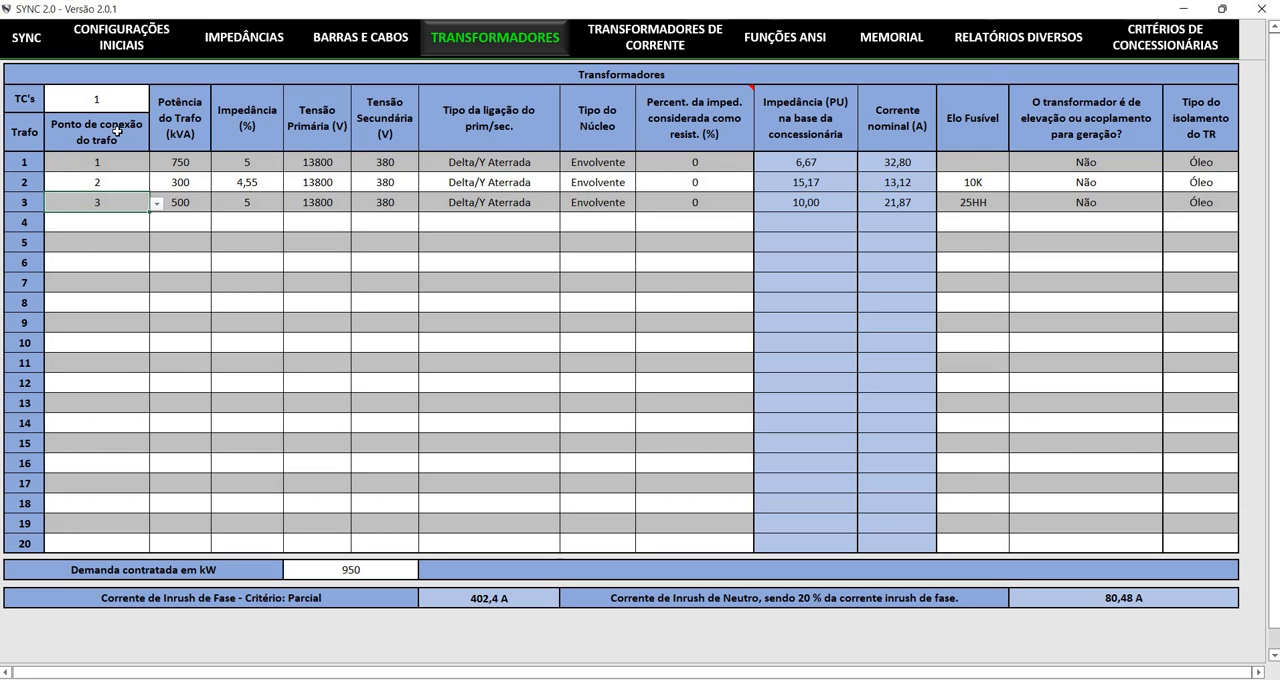
pyautogui.click(142, 162)
pyautogui.click(157, 163)
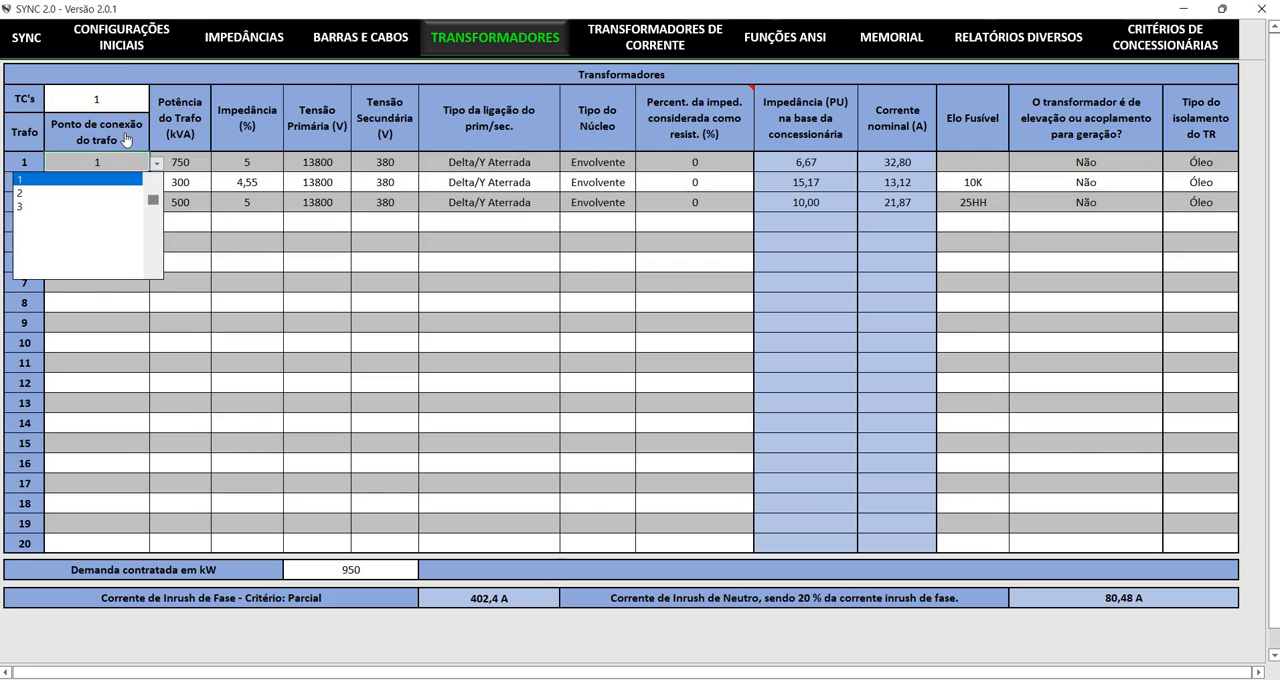
pyautogui.click(157, 163)
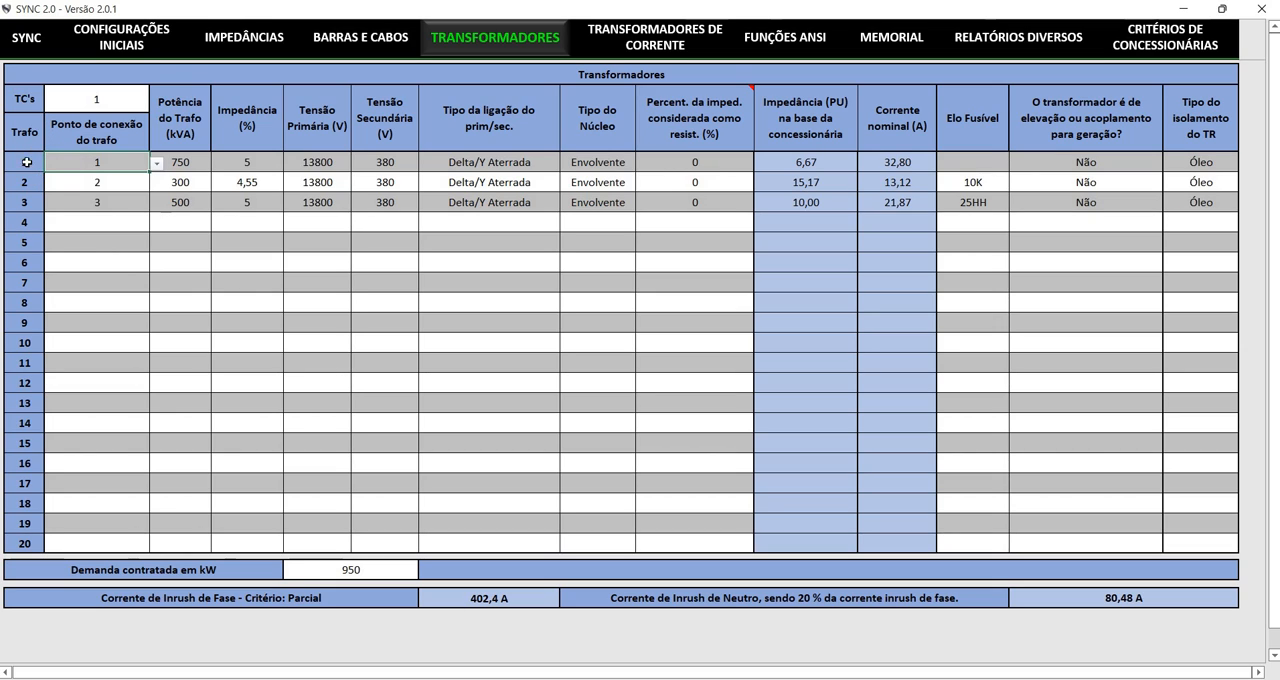
# Review transformer 1's power, percentage impedance, and primary and secondary voltages
pyautogui.click(172, 262)
pyautogui.click(172, 161)
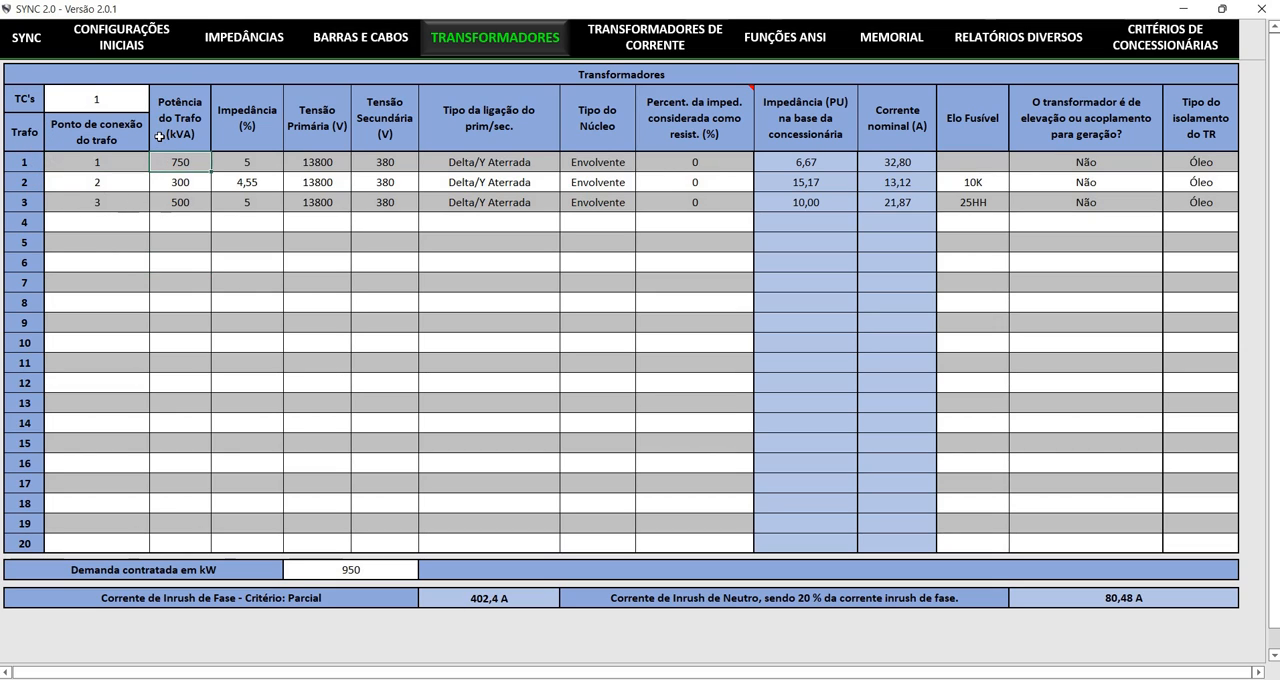
pyautogui.press('Tab')
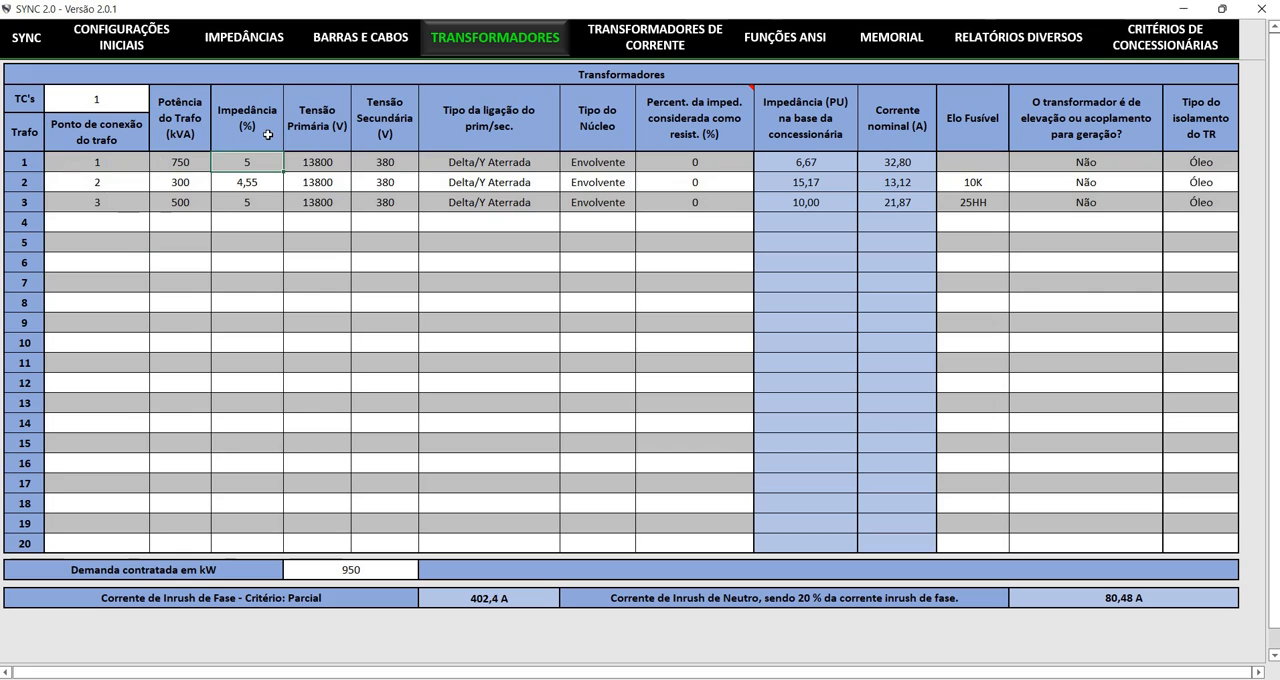
pyautogui.press('Tab')
pyautogui.press('Tab')
pyautogui.press('Tab')
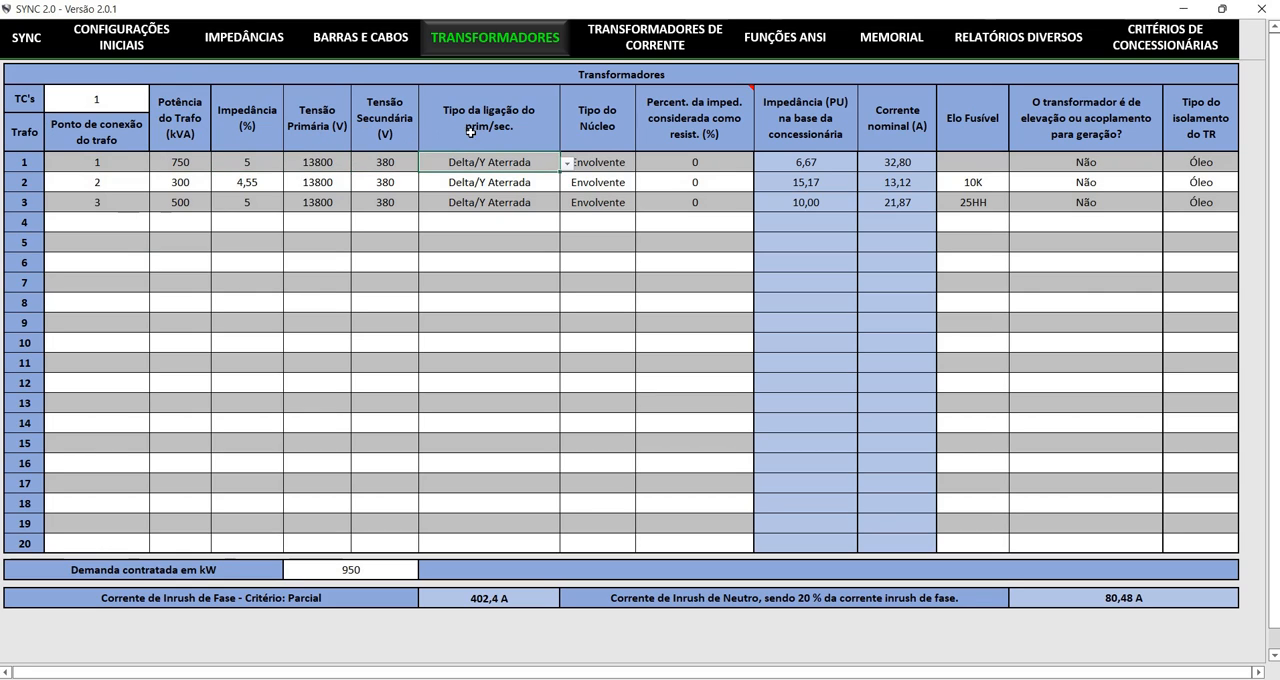
# Browse the primary/secondary connection types available for transformer 1 without changing the selection
pyautogui.hotkey('alt', 'Down')
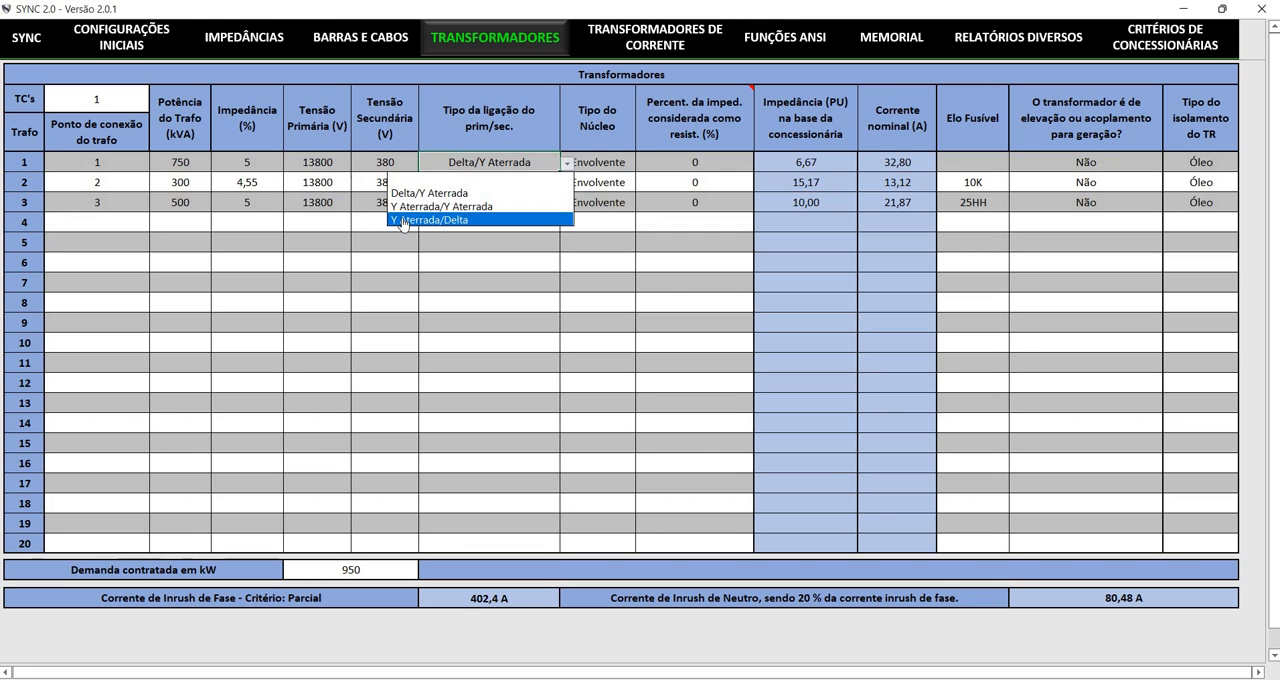
pyautogui.press('Escape')
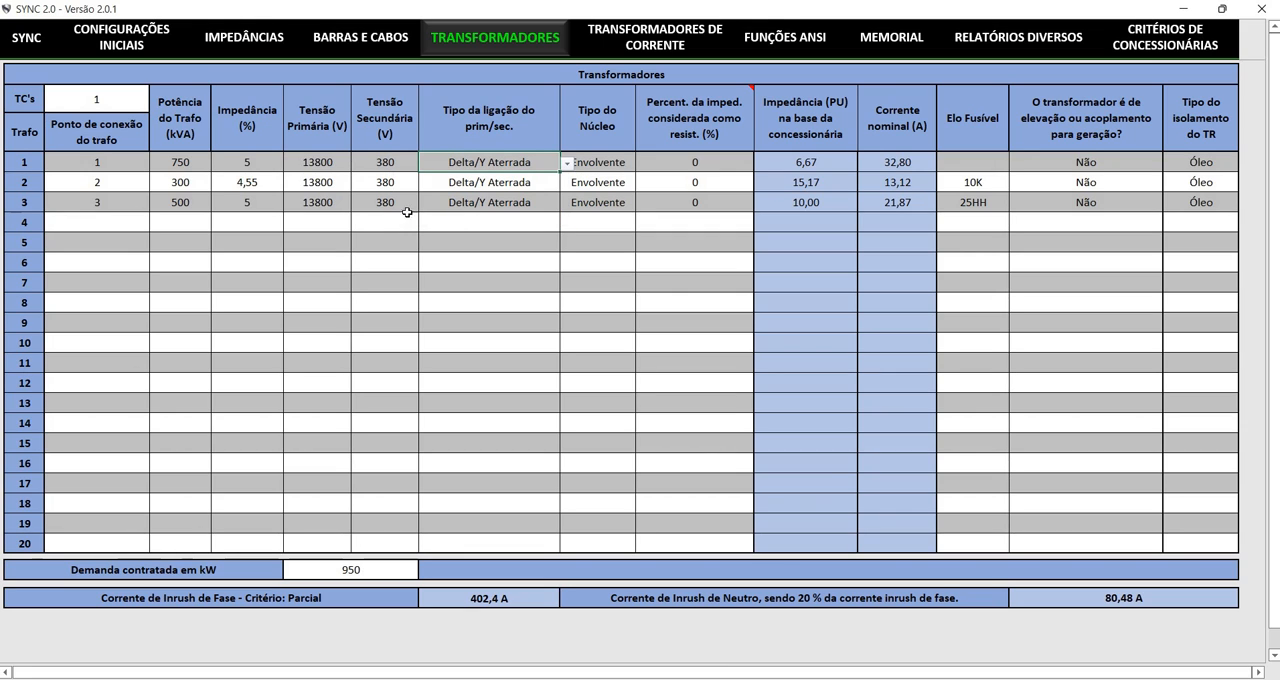
pyautogui.press('Tab')
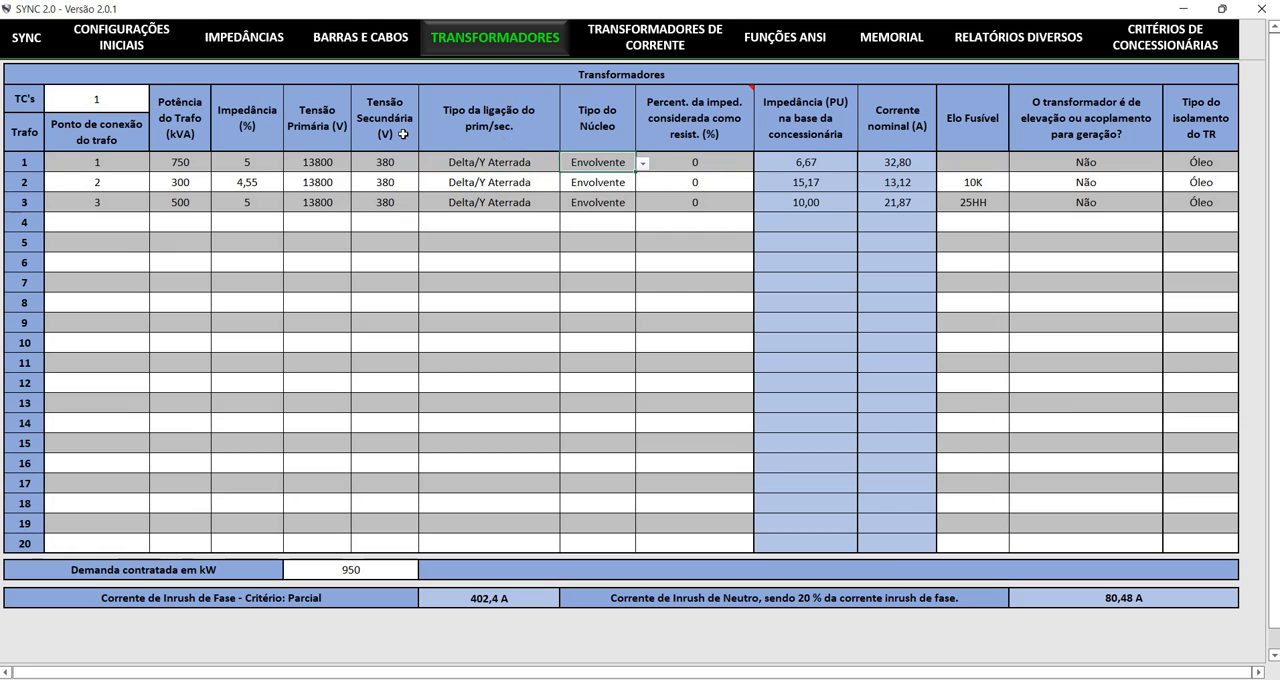
pyautogui.hotkey('shift', 'Tab')
pyautogui.hotkey('alt', 'Down')
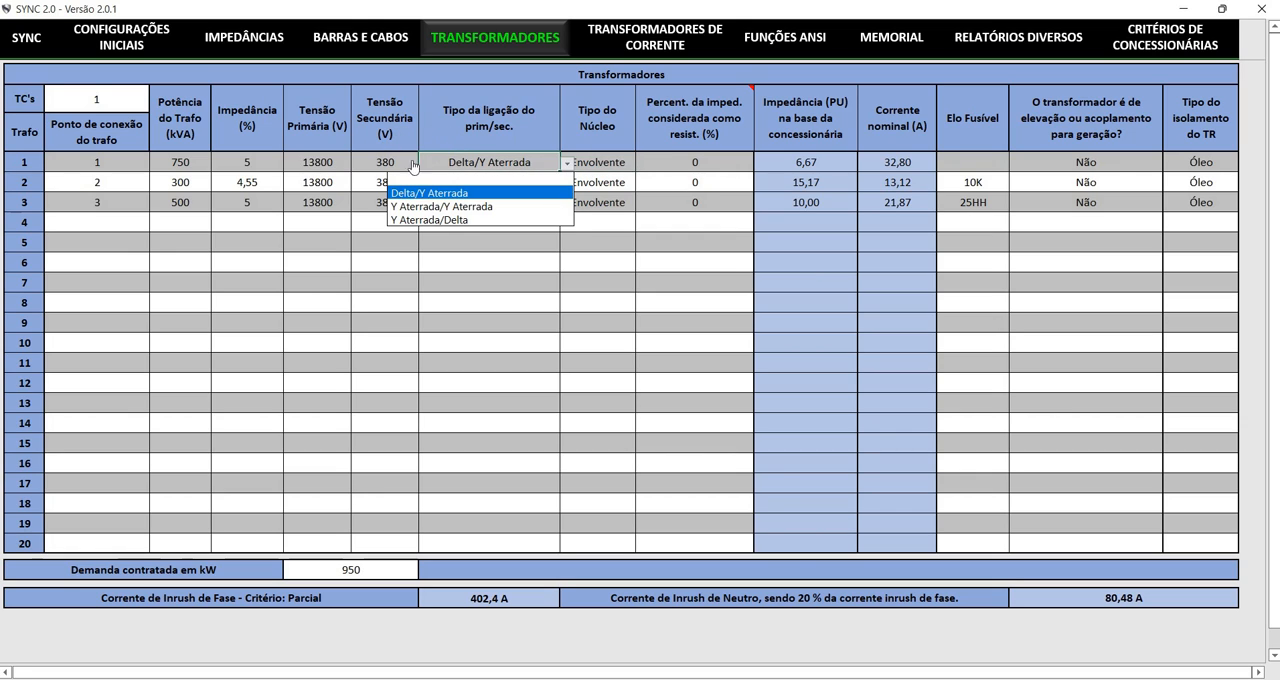
pyautogui.press('Down')
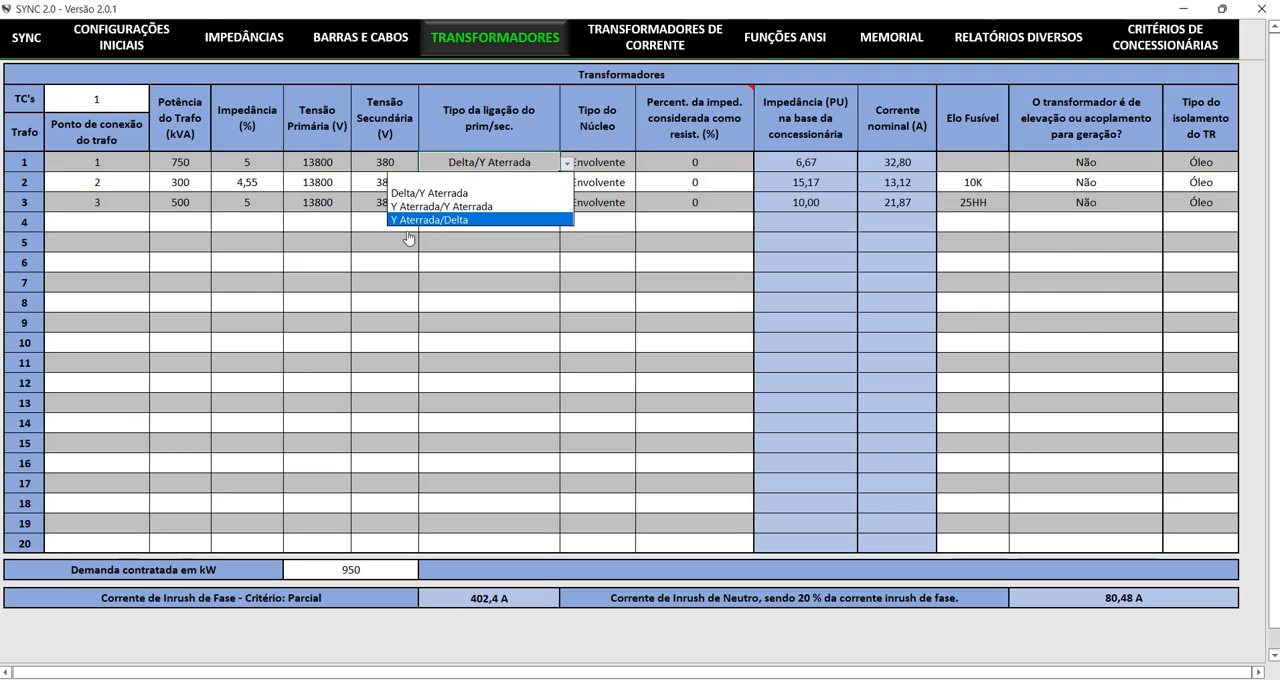
pyautogui.press('Escape')
pyautogui.press('Tab')
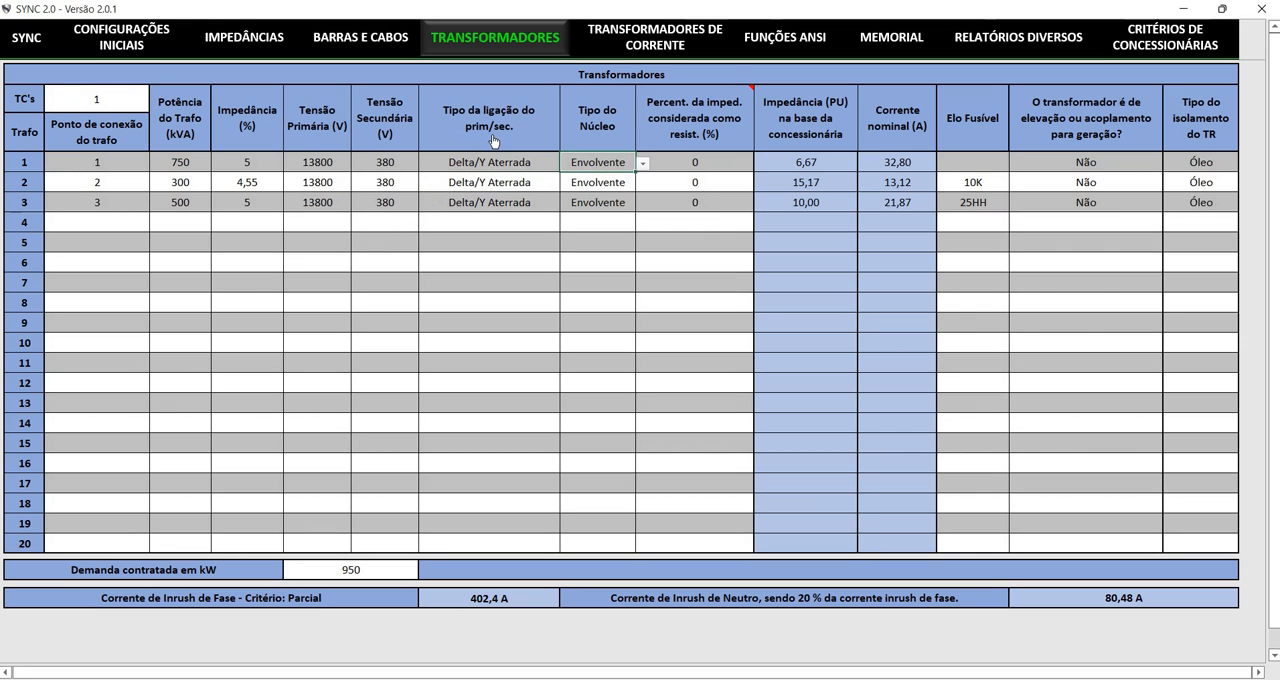
# Check the core type options for transformer 1, keeping its current selection
pyautogui.click(470, 261)
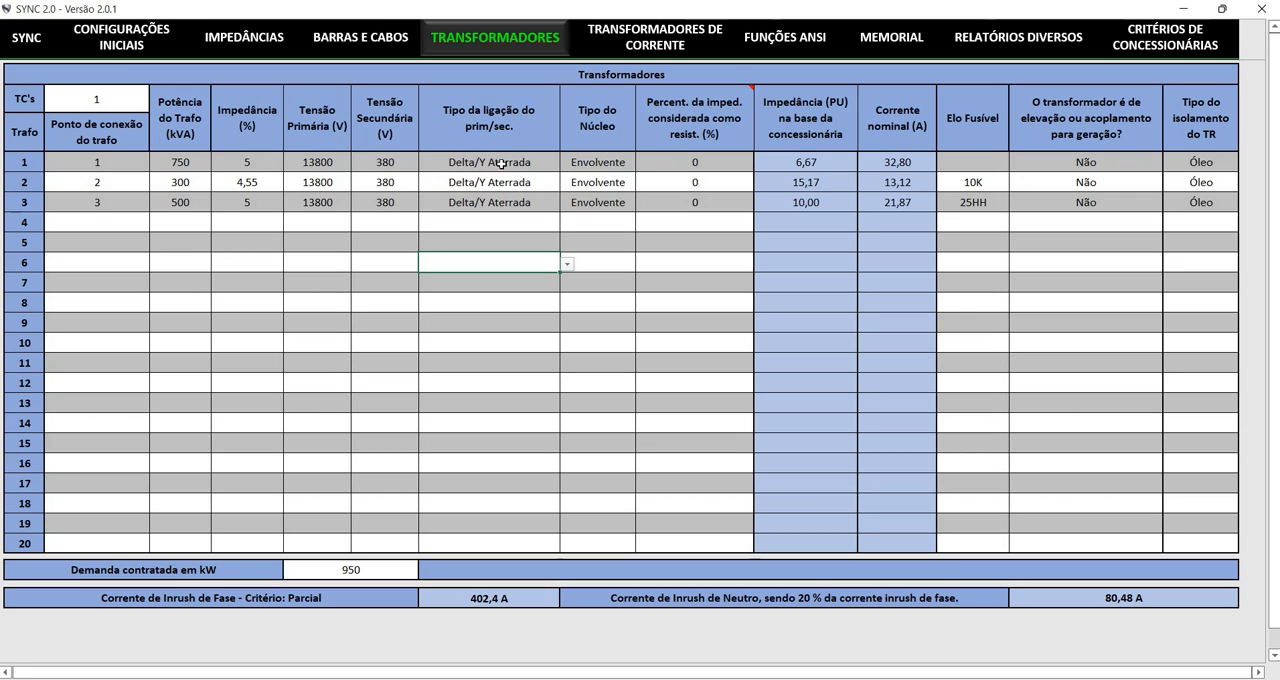
pyautogui.click(496, 131)
pyautogui.hotkey('alt', 'Down')
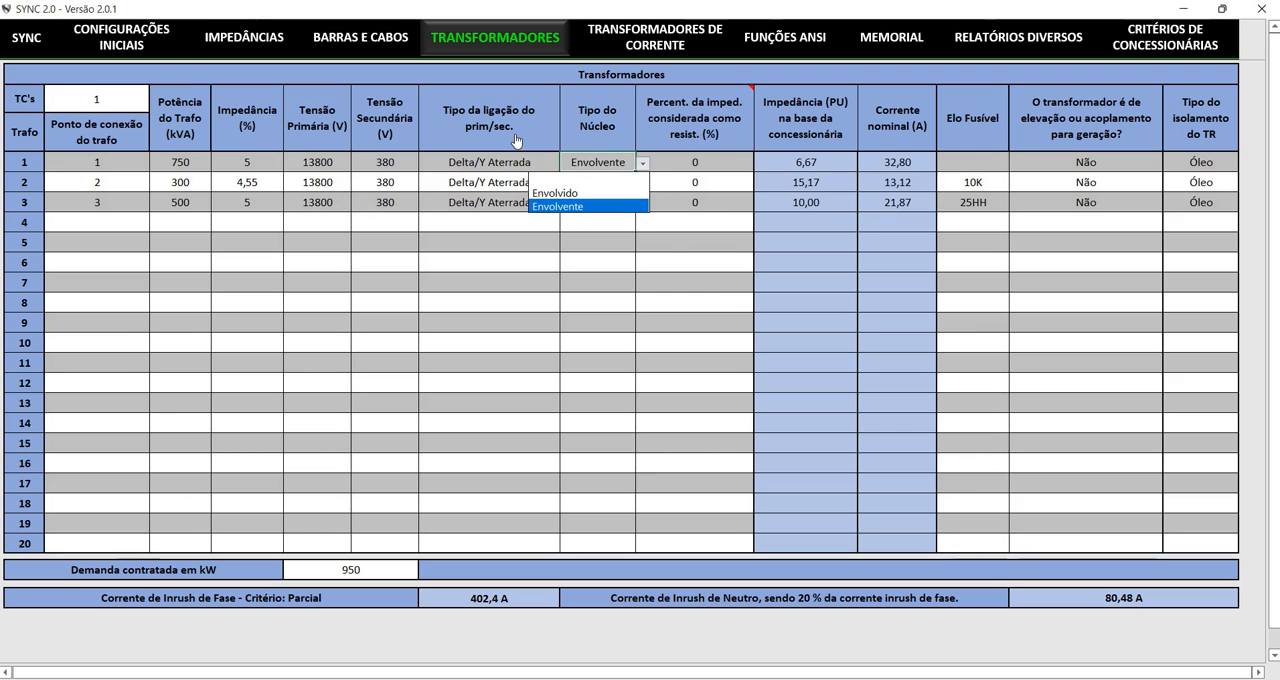
pyautogui.click(527, 189)
# Examine the column for the percentage of transformer impedance considered as resistance
pyautogui.click(556, 140)
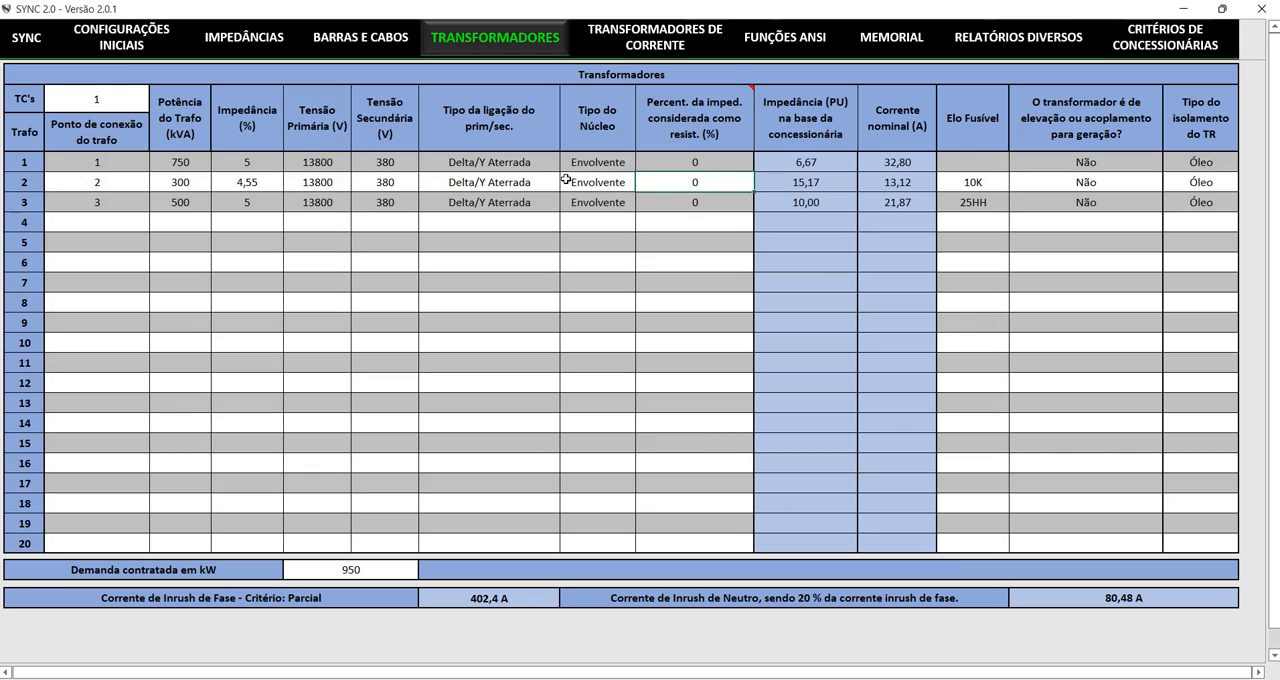
pyautogui.press('Down')
pyautogui.press('Down')
pyautogui.press('Down')
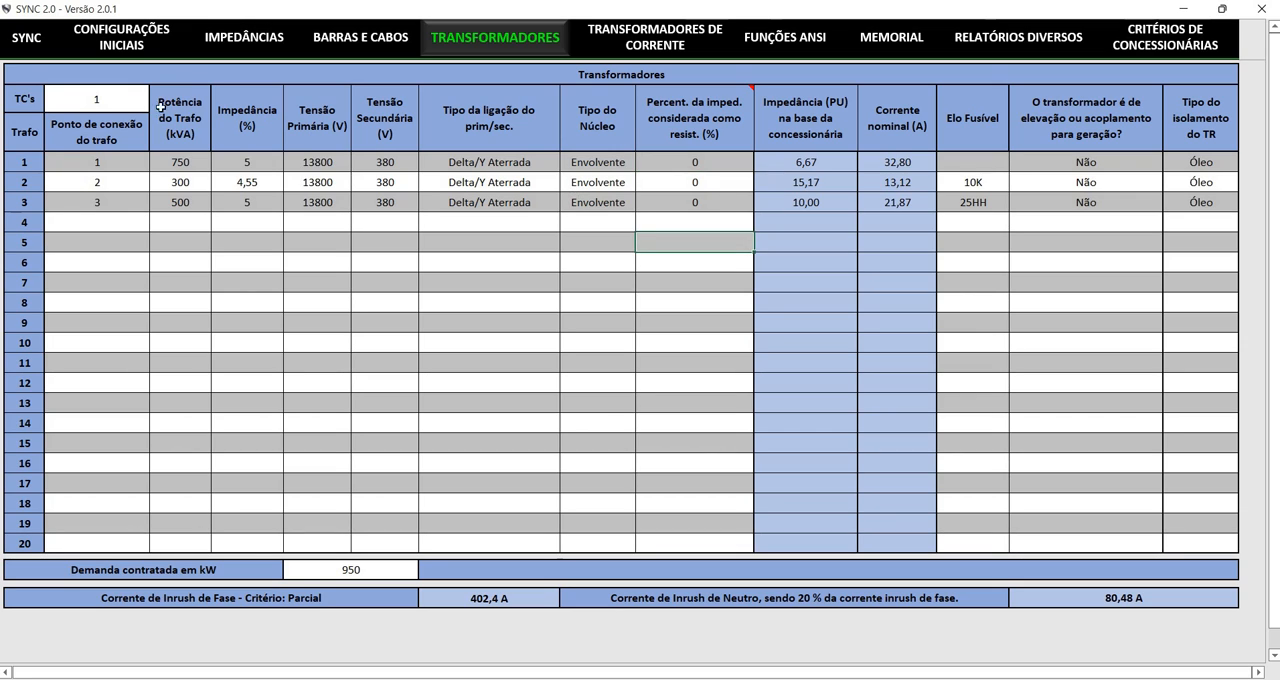
pyautogui.press('Up')
pyautogui.press('Up')
pyautogui.press('Up')
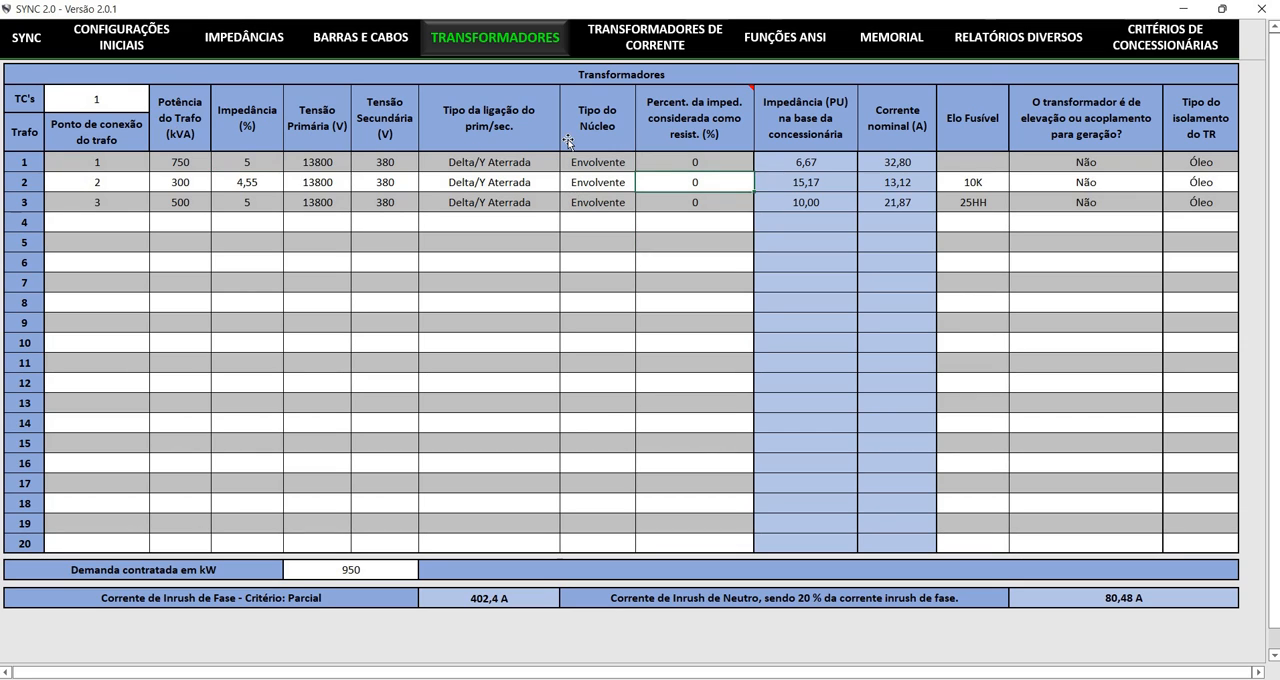
pyautogui.press('Down')
pyautogui.press('Down')
pyautogui.press('Down')
pyautogui.press('Down')
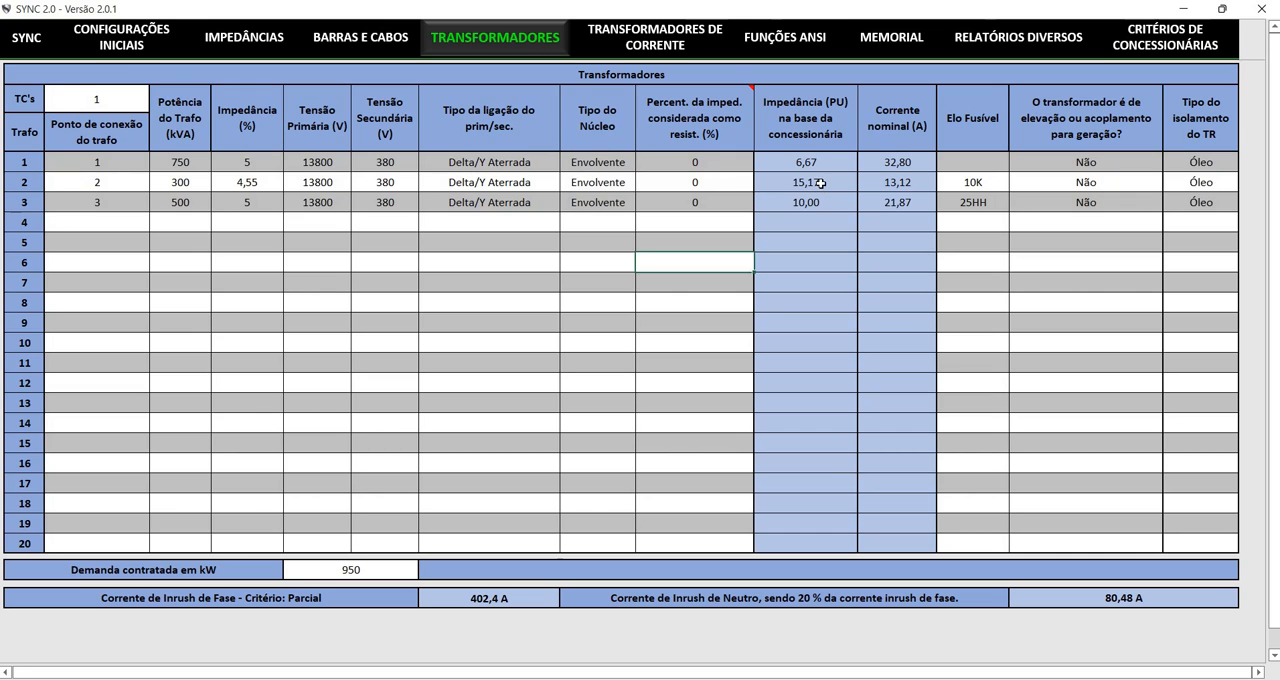
# Browse the Elo Fusível options for transformer 2 without changing the selection, and check transformer 3's fuse link
pyautogui.click(985, 183)
pyautogui.click(1016, 184)
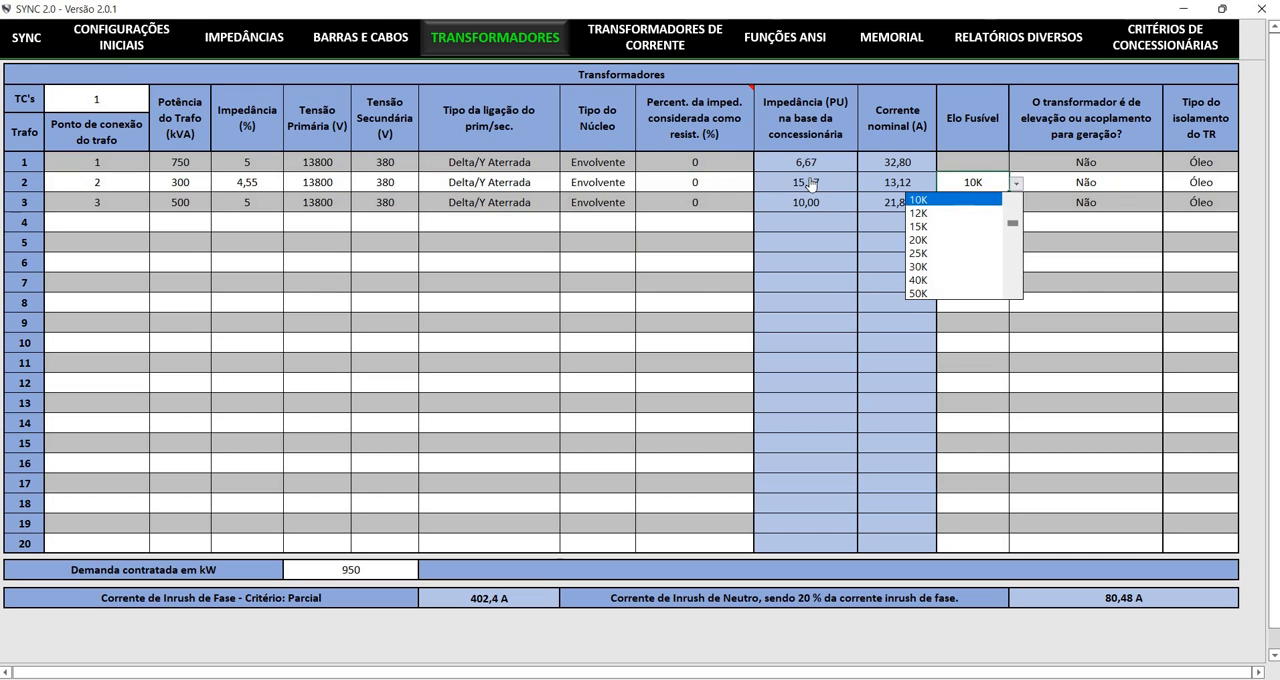
pyautogui.moveTo(1013, 223)
pyautogui.mouseDown()
pyautogui.moveTo(1016, 276)
pyautogui.moveTo(1014, 200)
pyautogui.mouseUp()
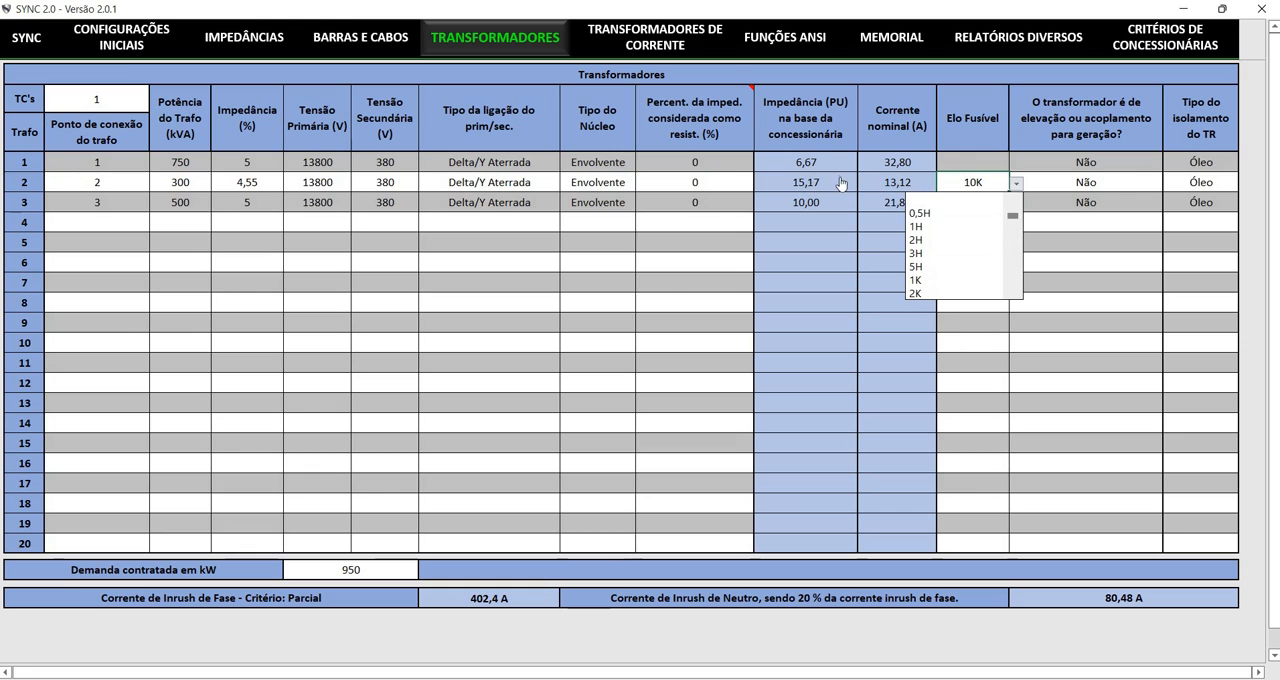
pyautogui.press('Escape')
pyautogui.click(955, 201)
# Review transformer 3's step-up or generation coupling setting and its insulation type options
pyautogui.click(1067, 200)
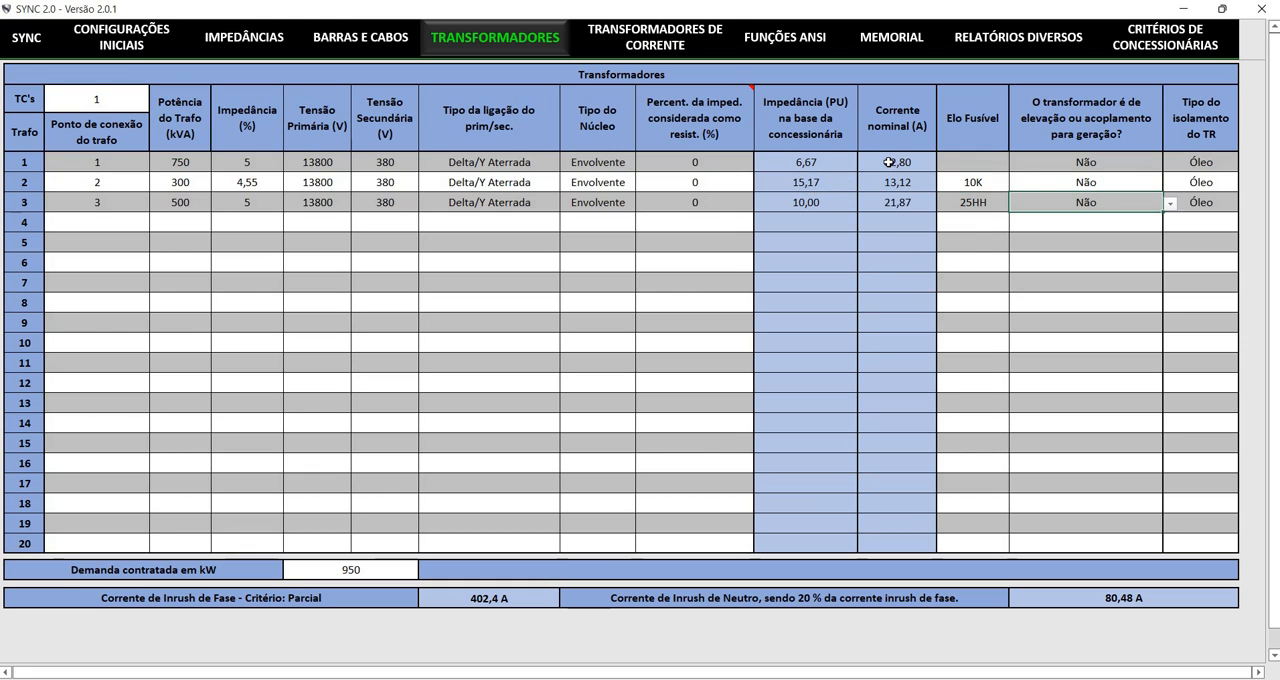
pyautogui.press('Down')
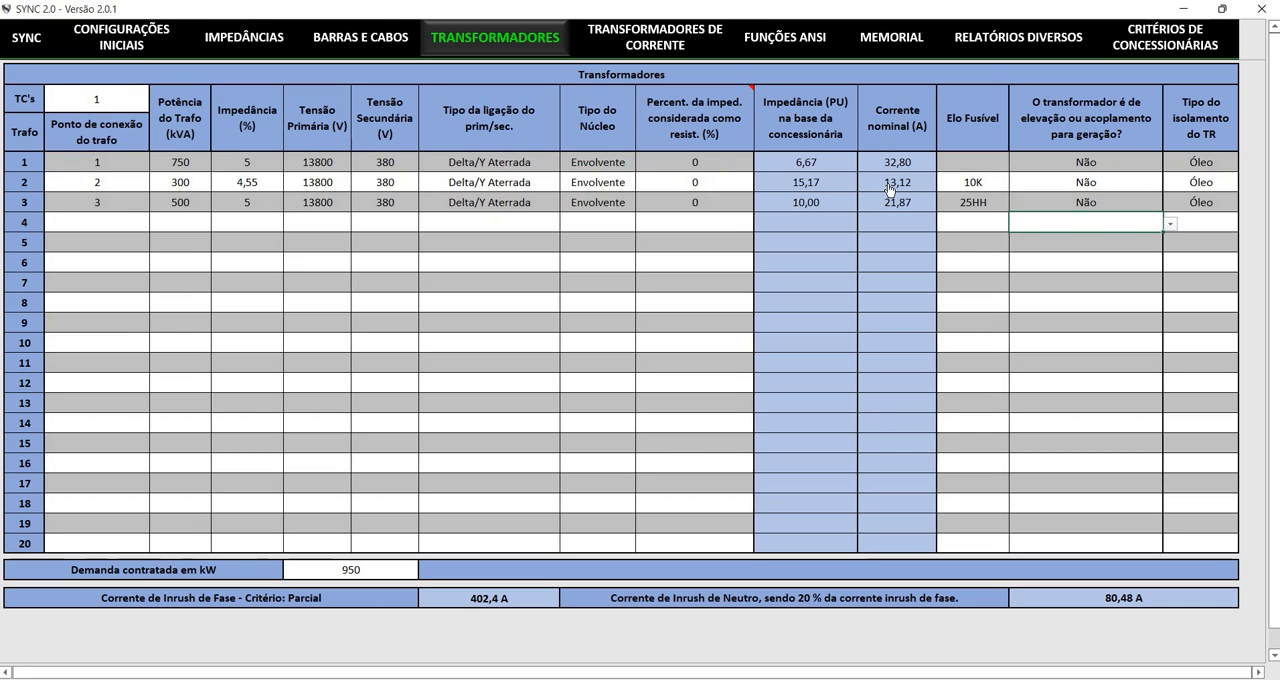
pyautogui.press('Up')
pyautogui.press('Right')
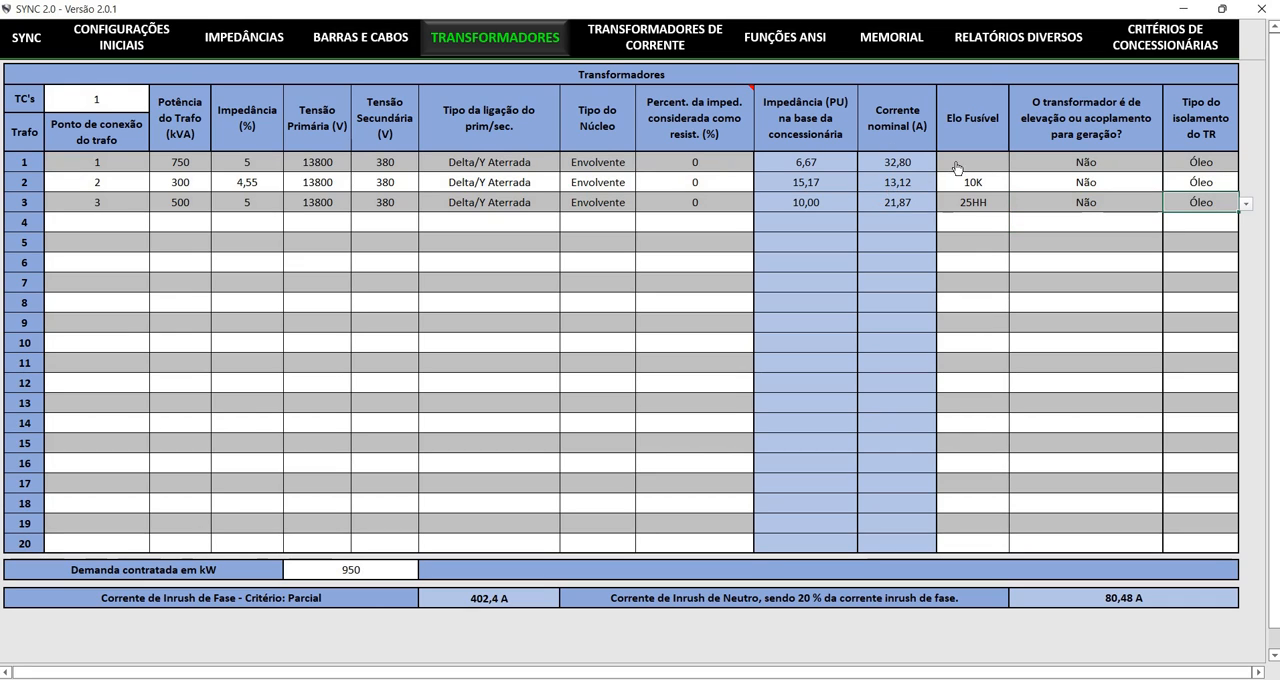
pyautogui.hotkey('alt', 'Down')
pyautogui.press('Escape')
# Review the contracted demand and the phase and neutral inrush currents, and open Transformadores de Corrente
pyautogui.press('Tab')
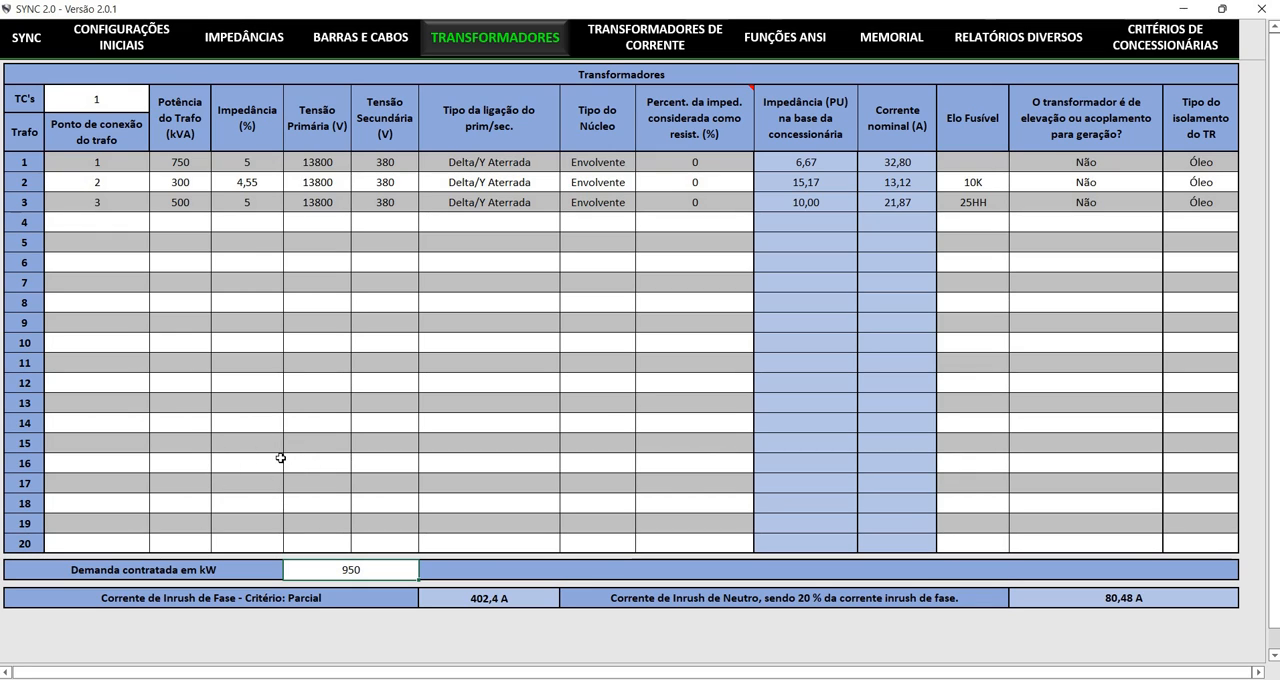
pyautogui.press('Tab')
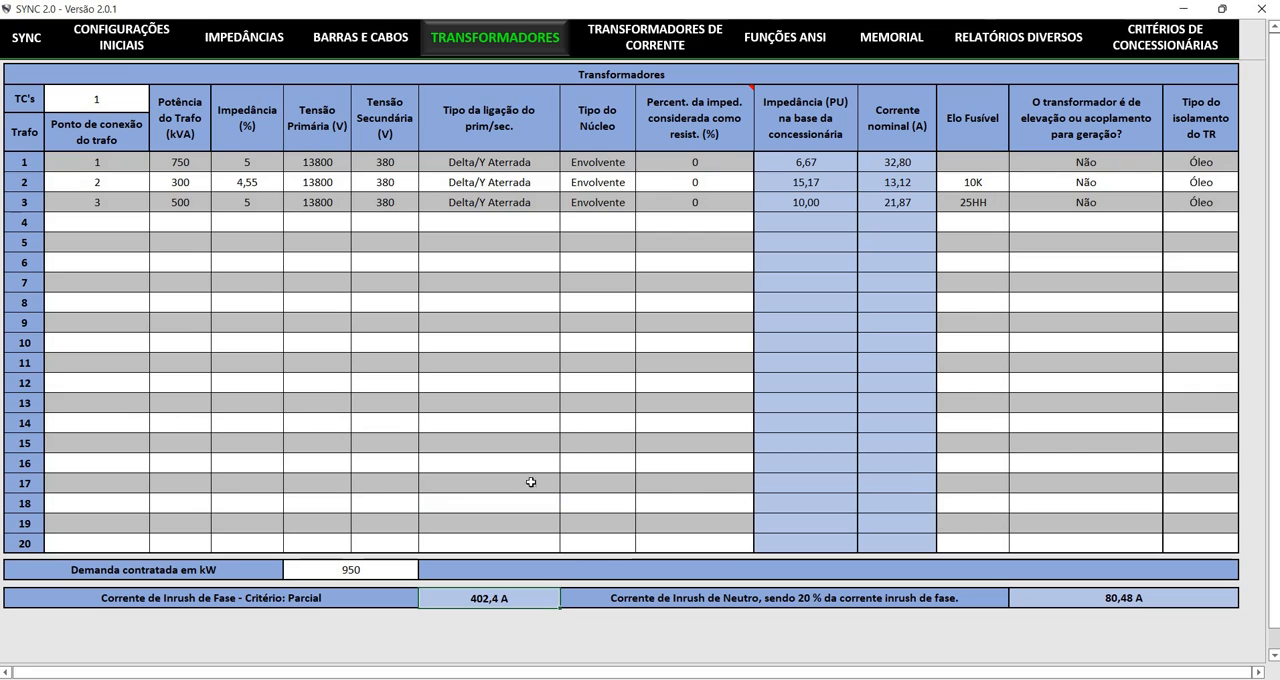
pyautogui.press('Tab')
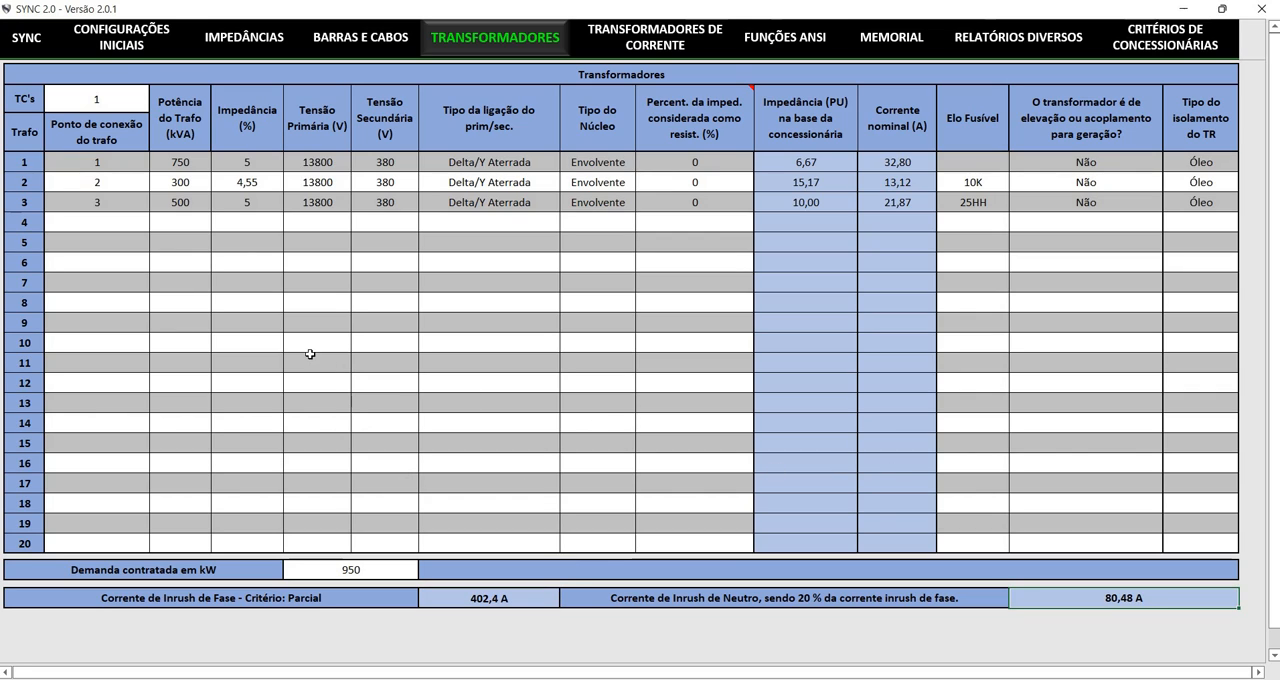
pyautogui.hotkey('shift', 'Tab')
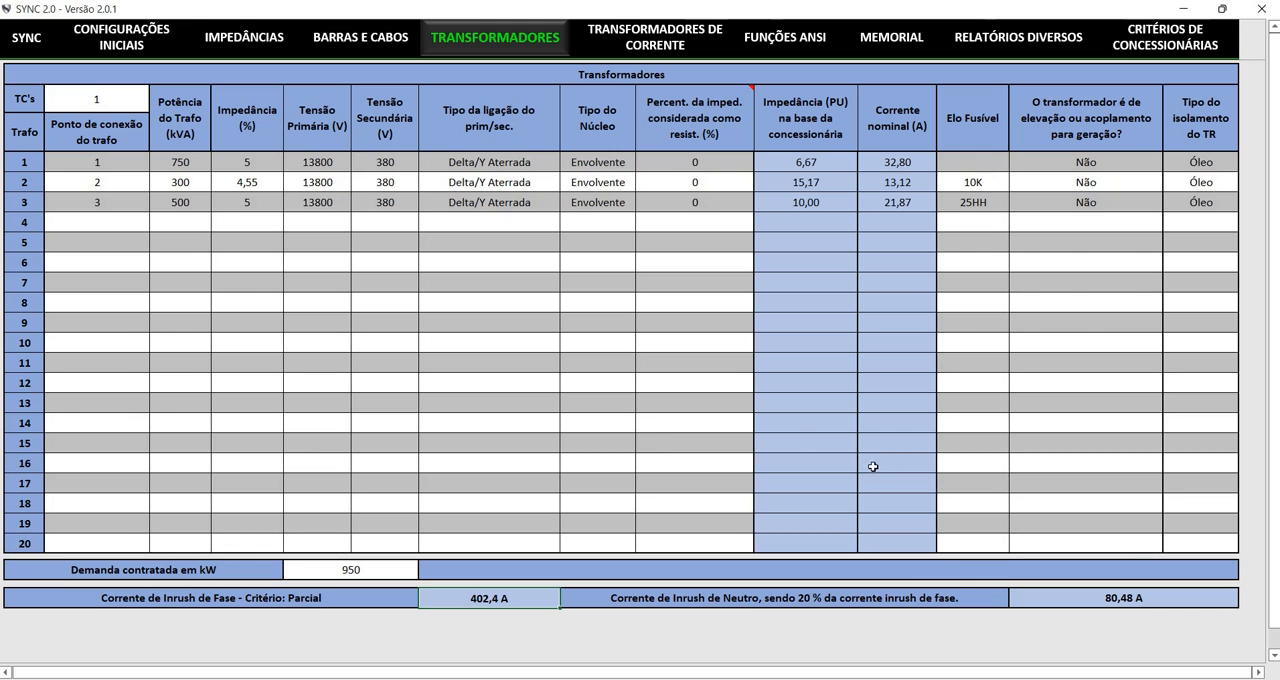
pyautogui.press('Tab')
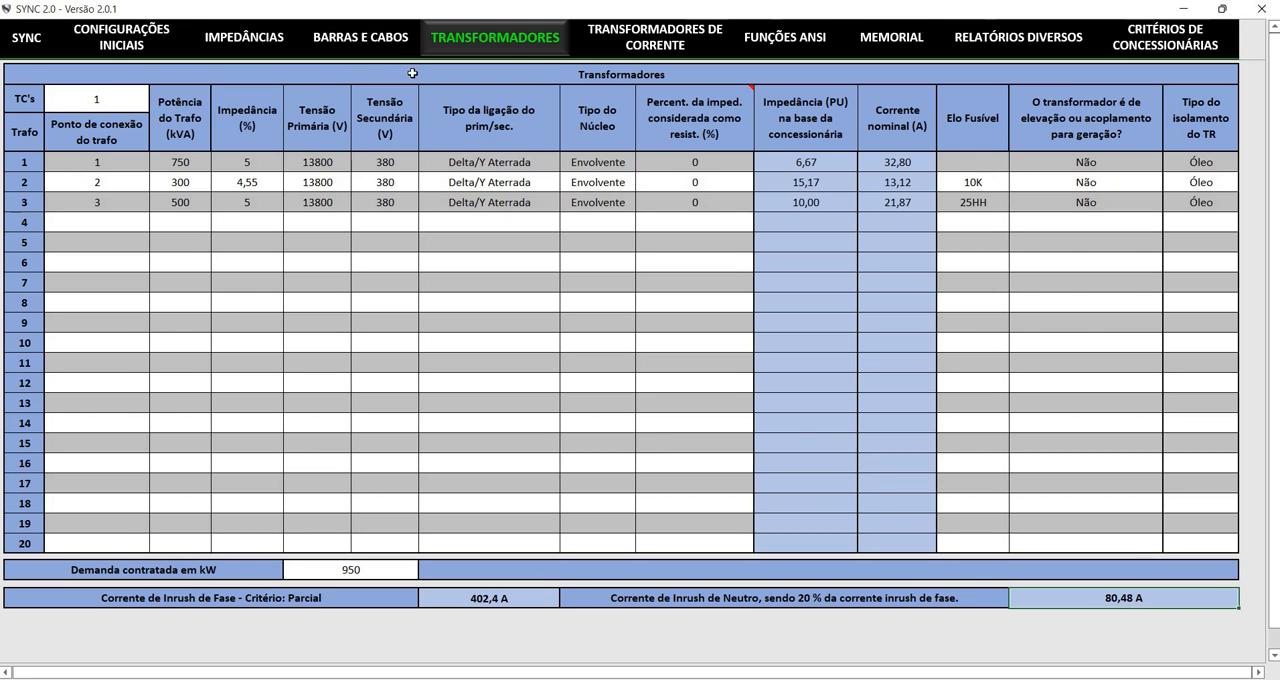
pyautogui.click(535, 34)
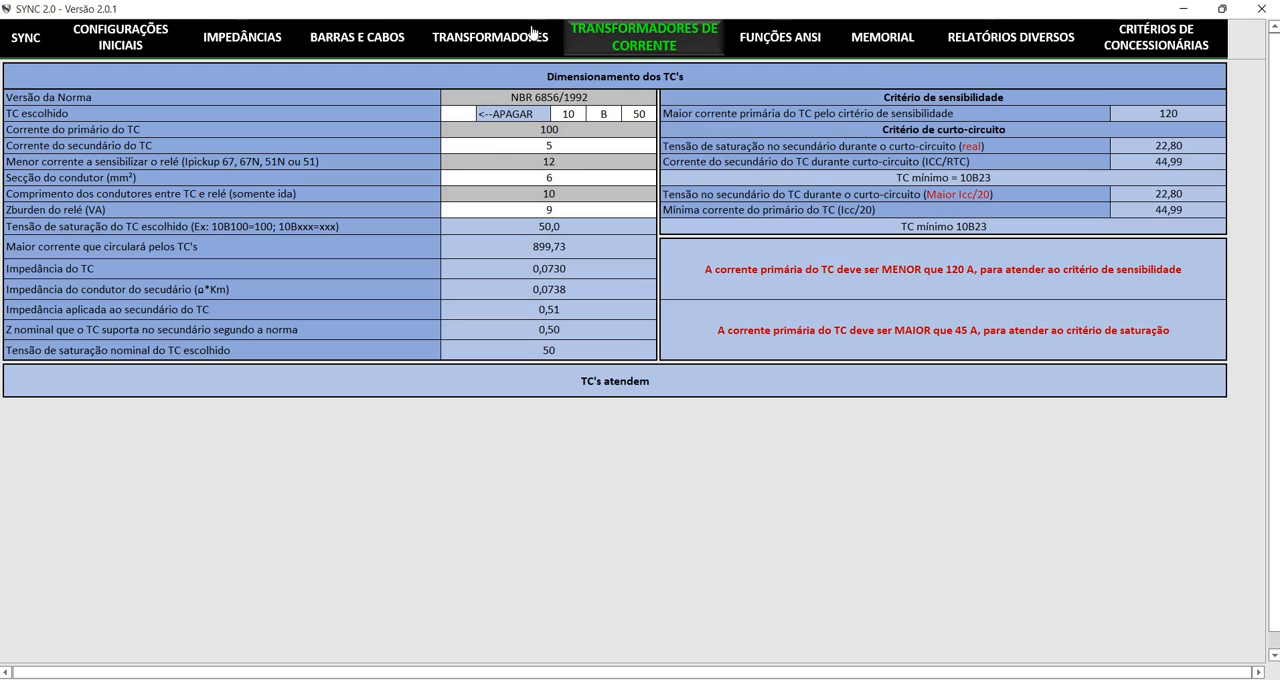
# Check the Versão da Norma options for sizing the current transformers
pyautogui.click(622, 97)
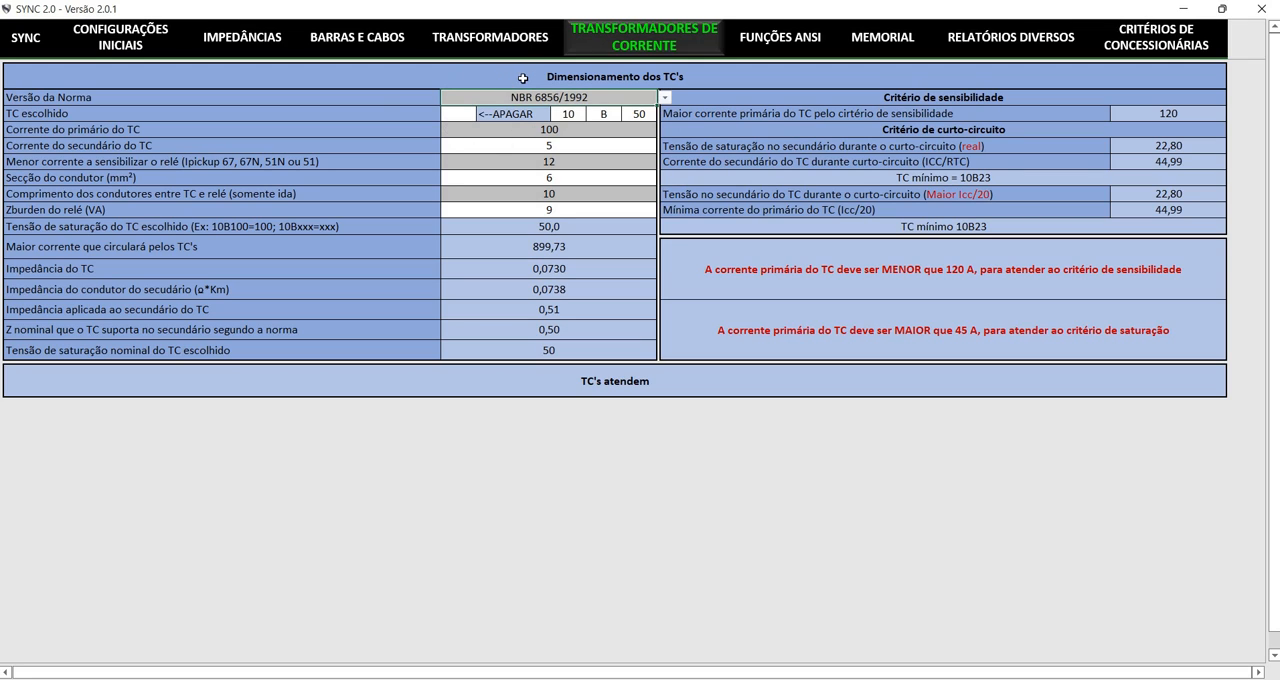
pyautogui.click(664, 97)
pyautogui.click(664, 97)
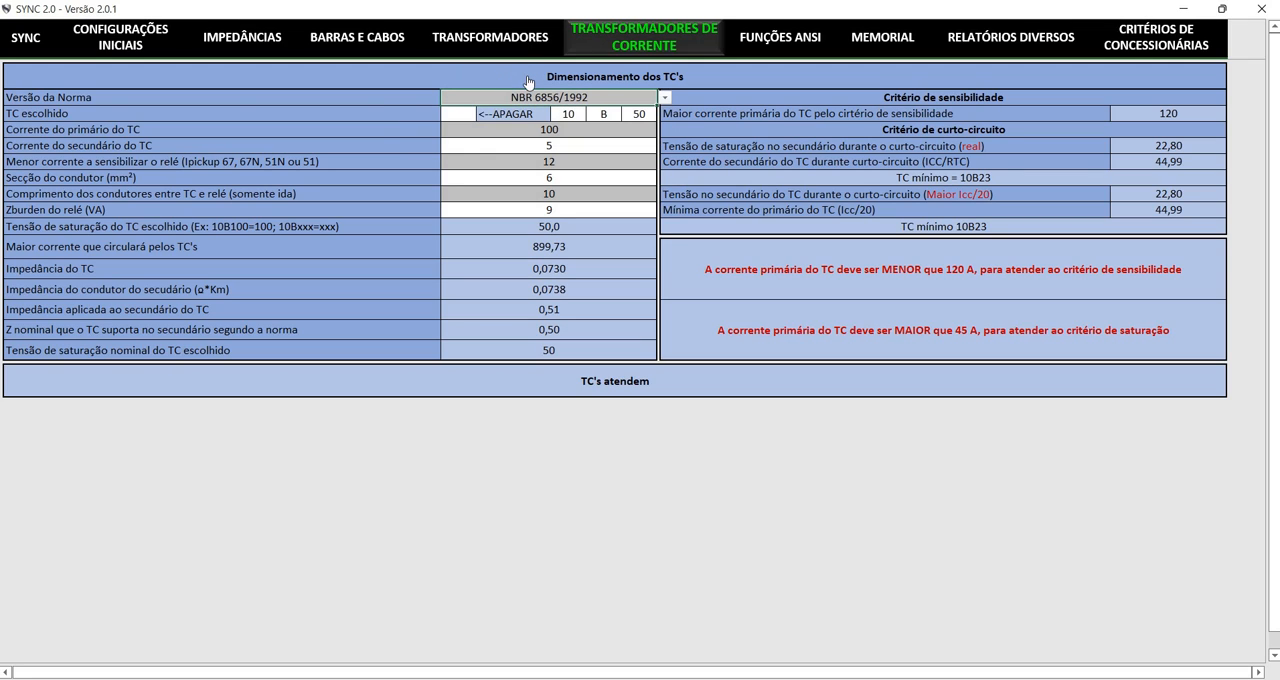
# Try 10 as the saturation value of the chosen TC, and restore it to 50
pyautogui.click(643, 114)
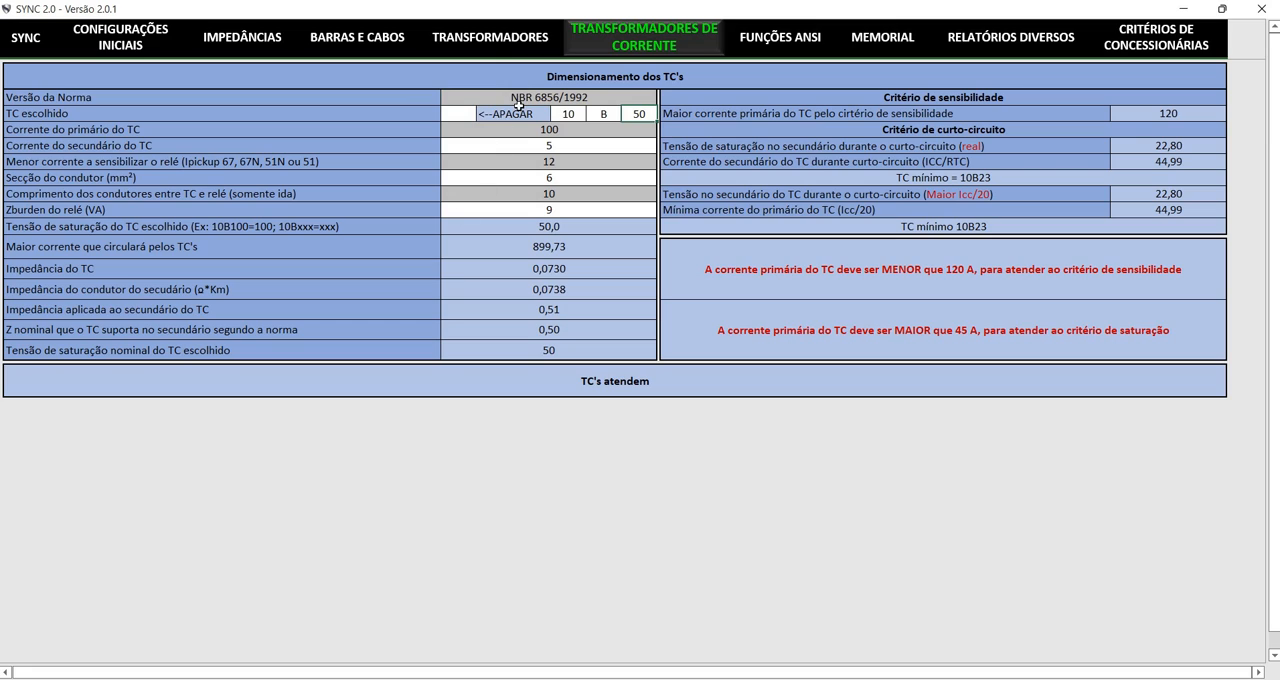
pyautogui.write('10')
pyautogui.press('Return')
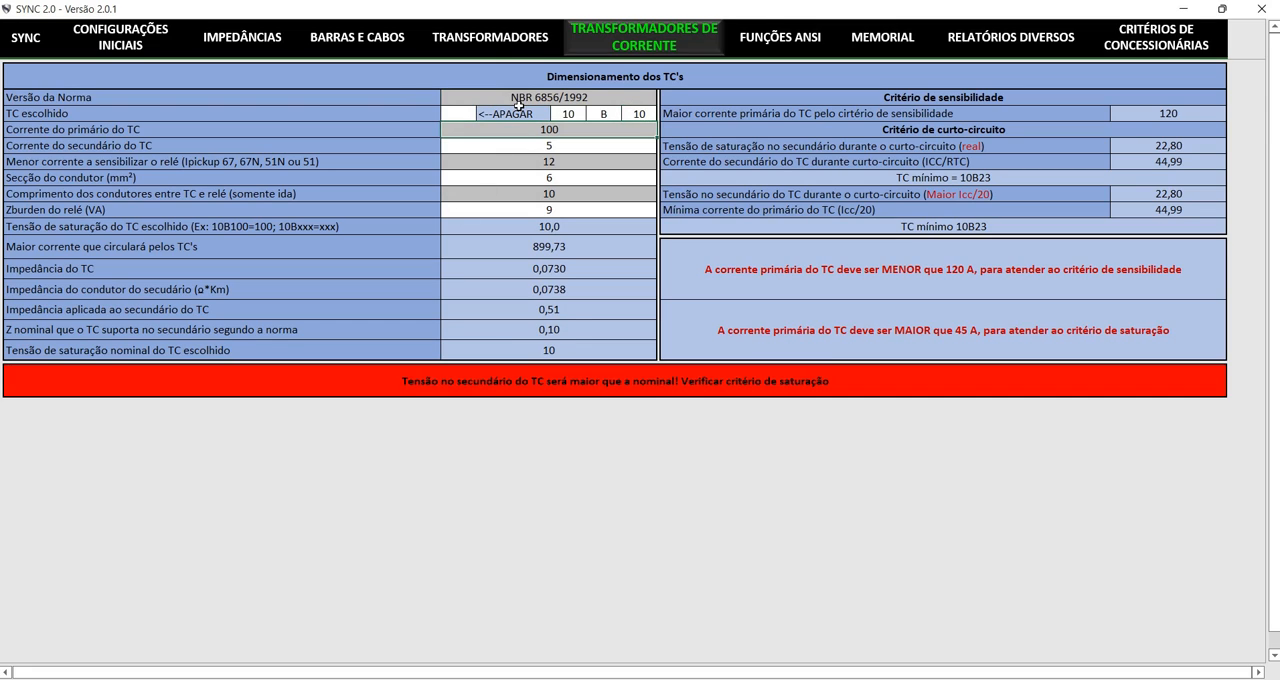
pyautogui.press('Up')
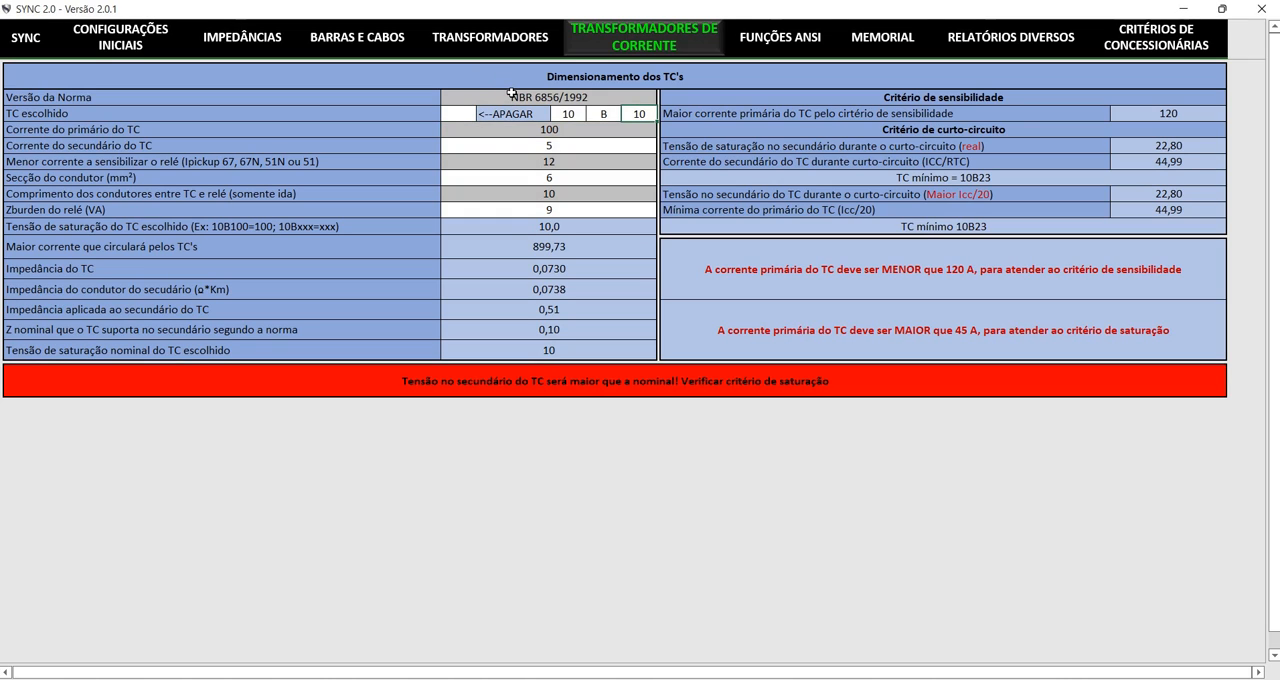
pyautogui.write('100')
pyautogui.press('Return')
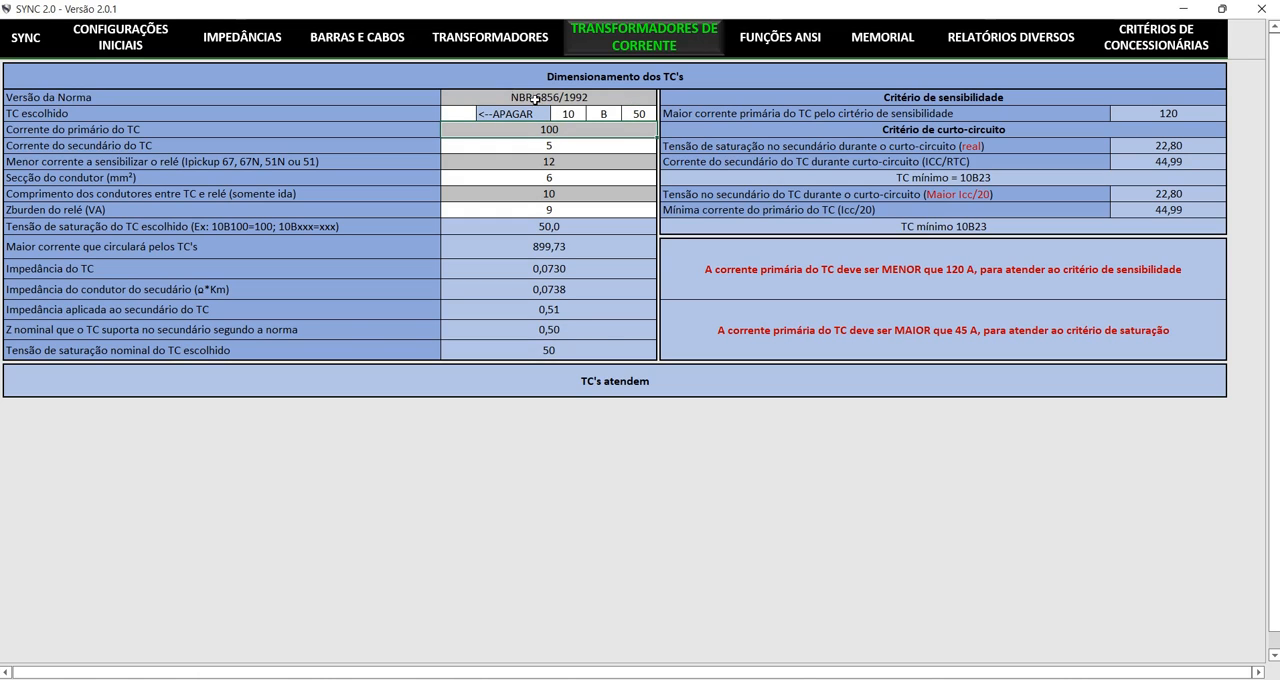
# Select NBR 6856/1992 as the norm version for the current transformer sizing
pyautogui.click(642, 97)
pyautogui.click(665, 98)
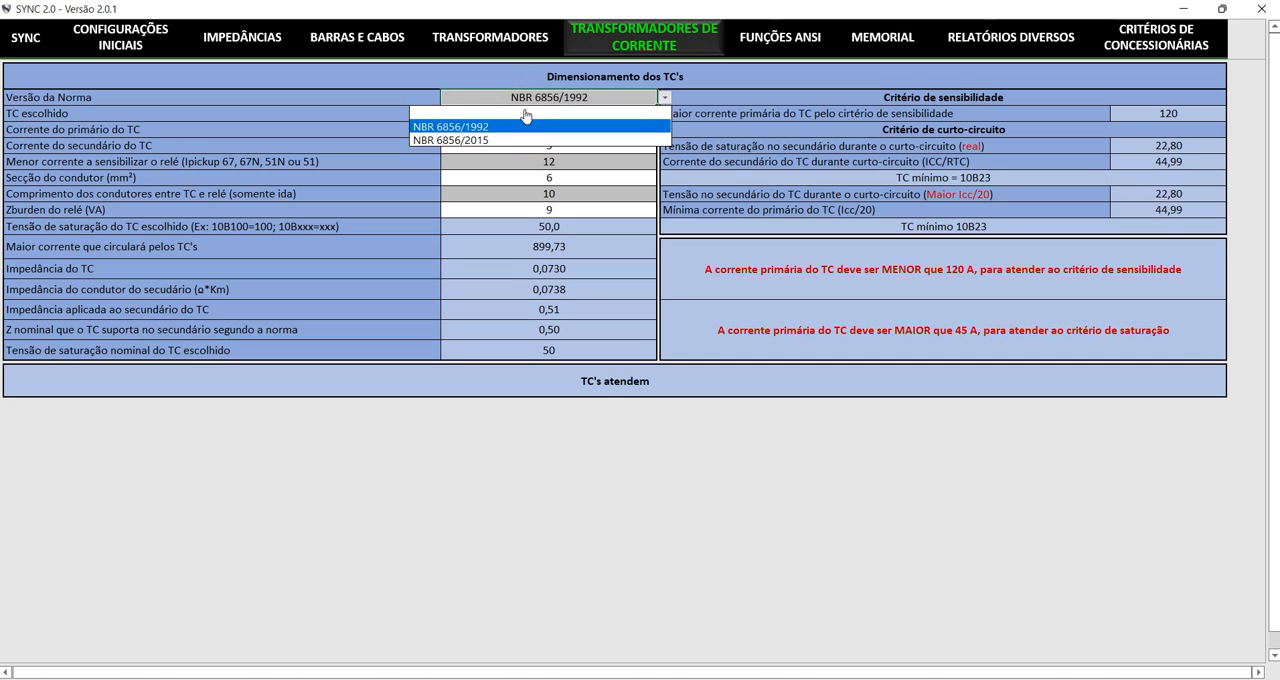
pyautogui.click(414, 127)
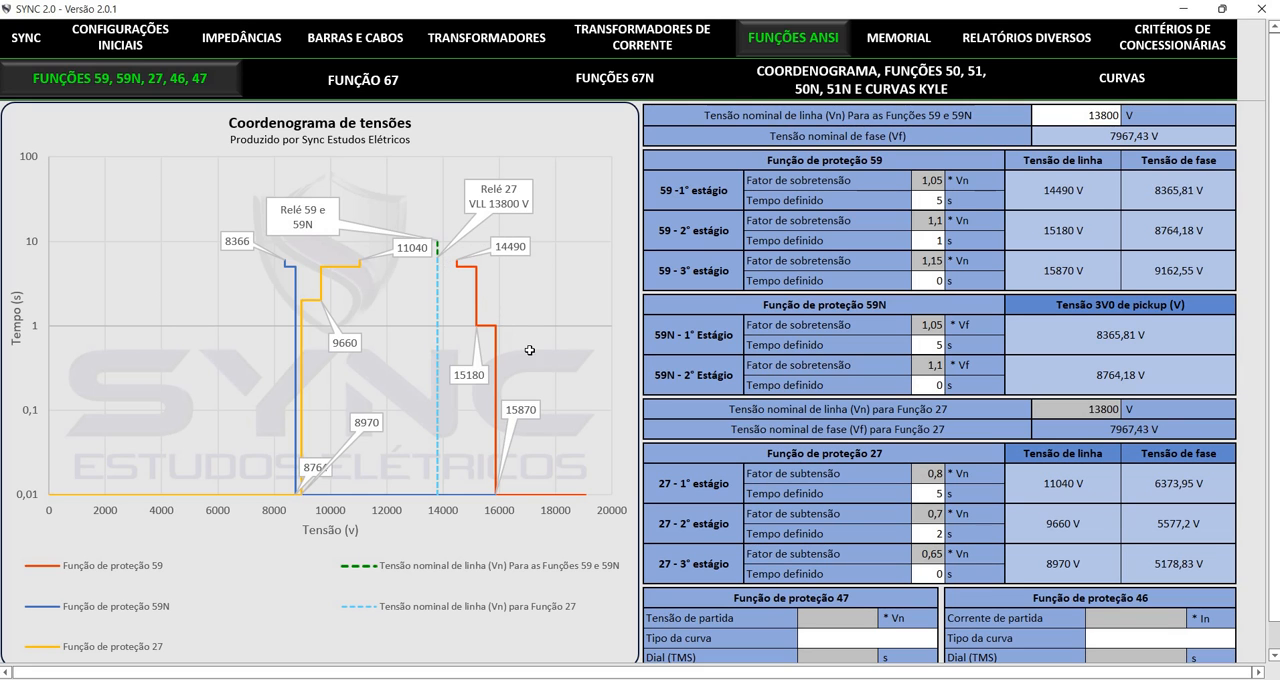
# Review the settings of functions 59, 59N, 27, 46 and 47 in Funções ANSI, and open Função 67
pyautogui.scroll(-2, 825, 456)
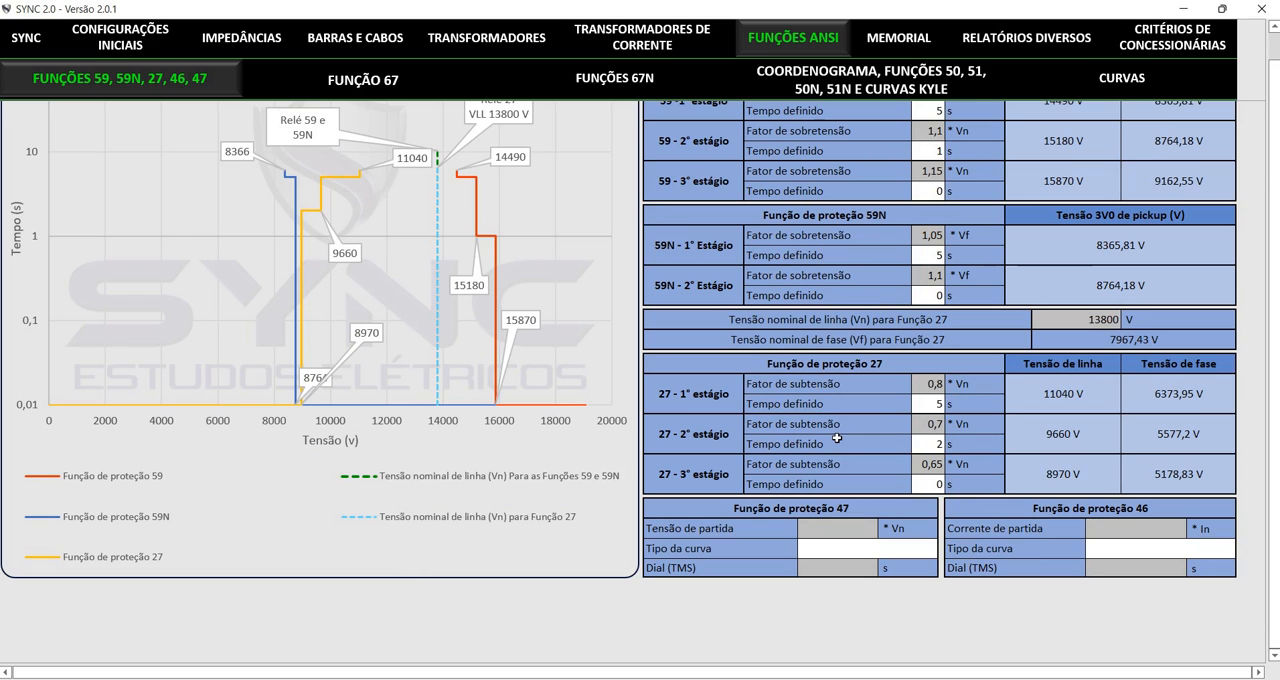
pyautogui.scroll(2, 757, 442)
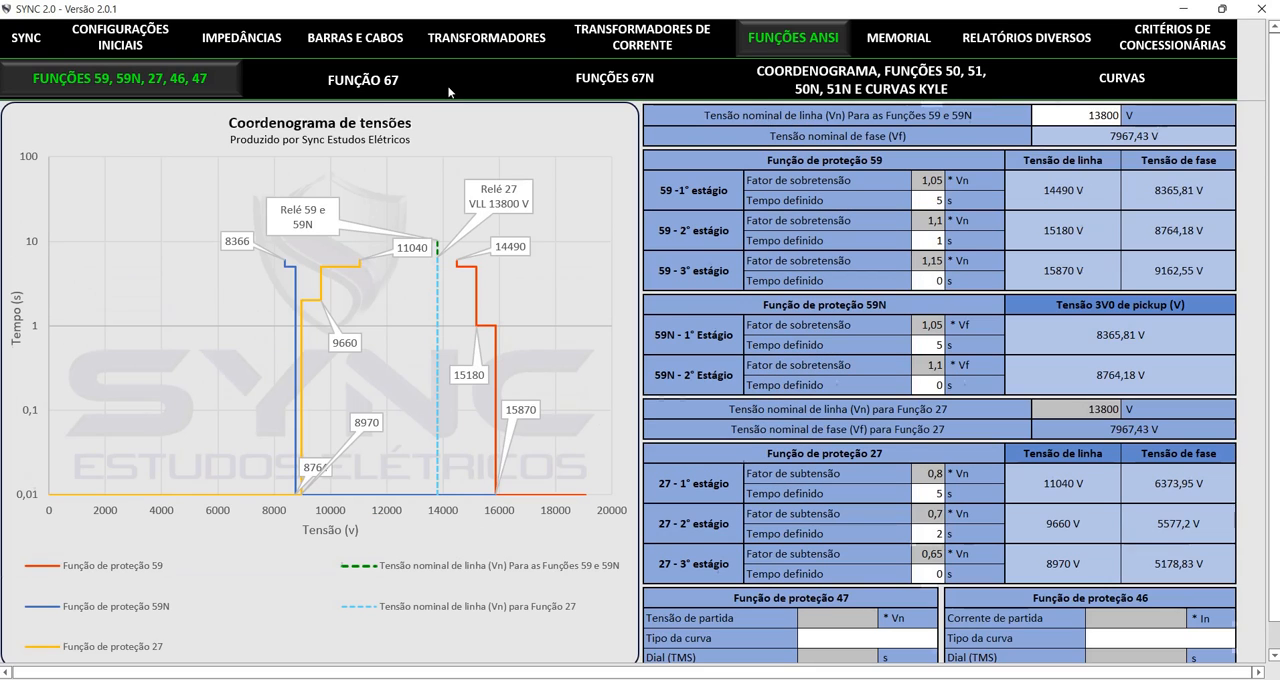
pyautogui.click(309, 77)
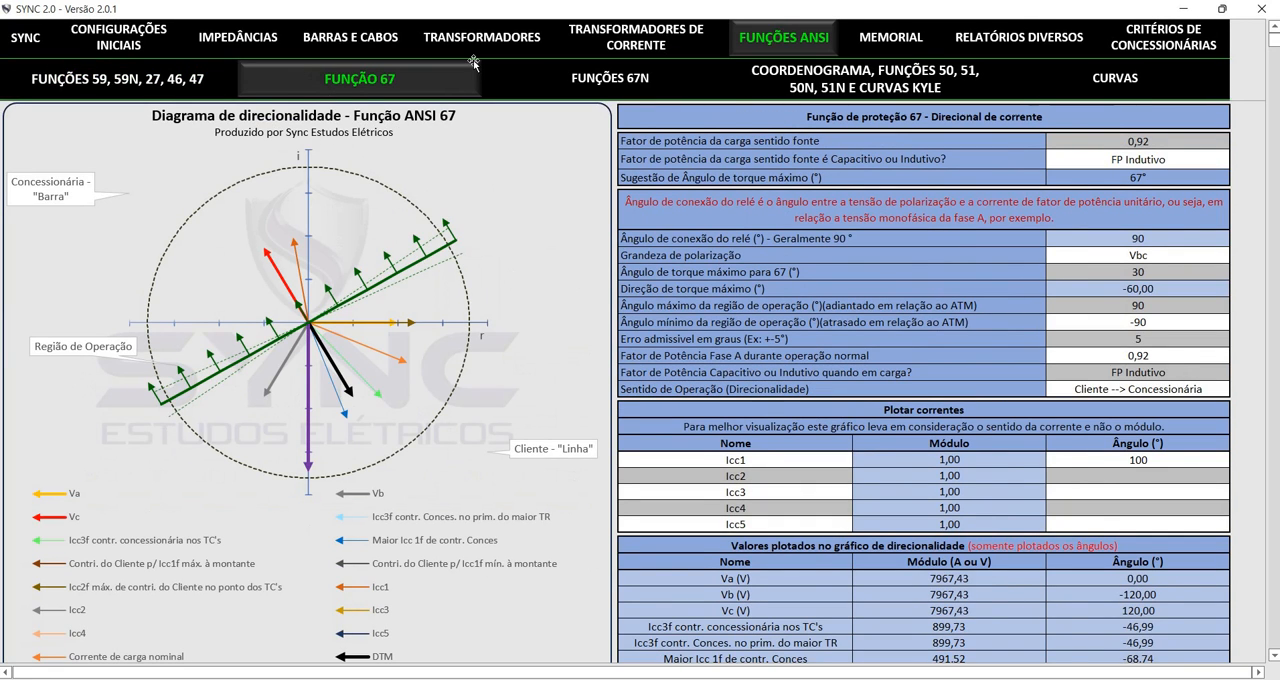
# Set the maximum torque angle for function 67 to 40°
pyautogui.click(500, 78)
pyautogui.write('40')
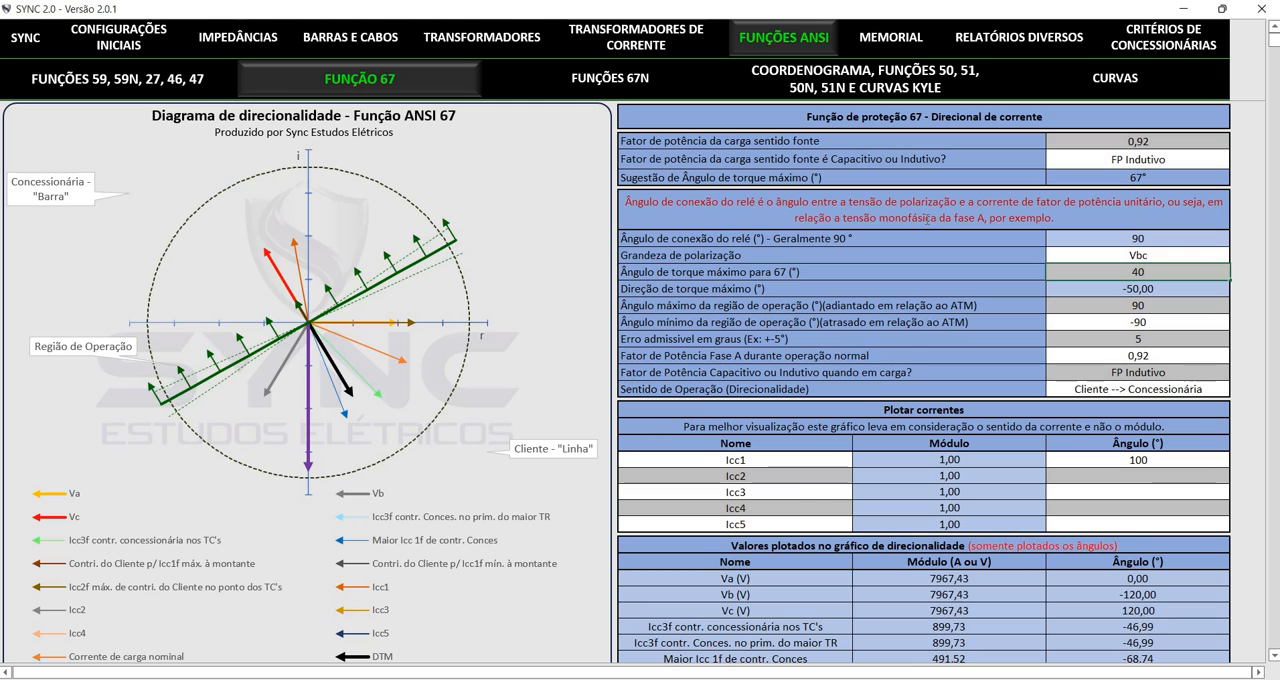
pyautogui.press('Return')
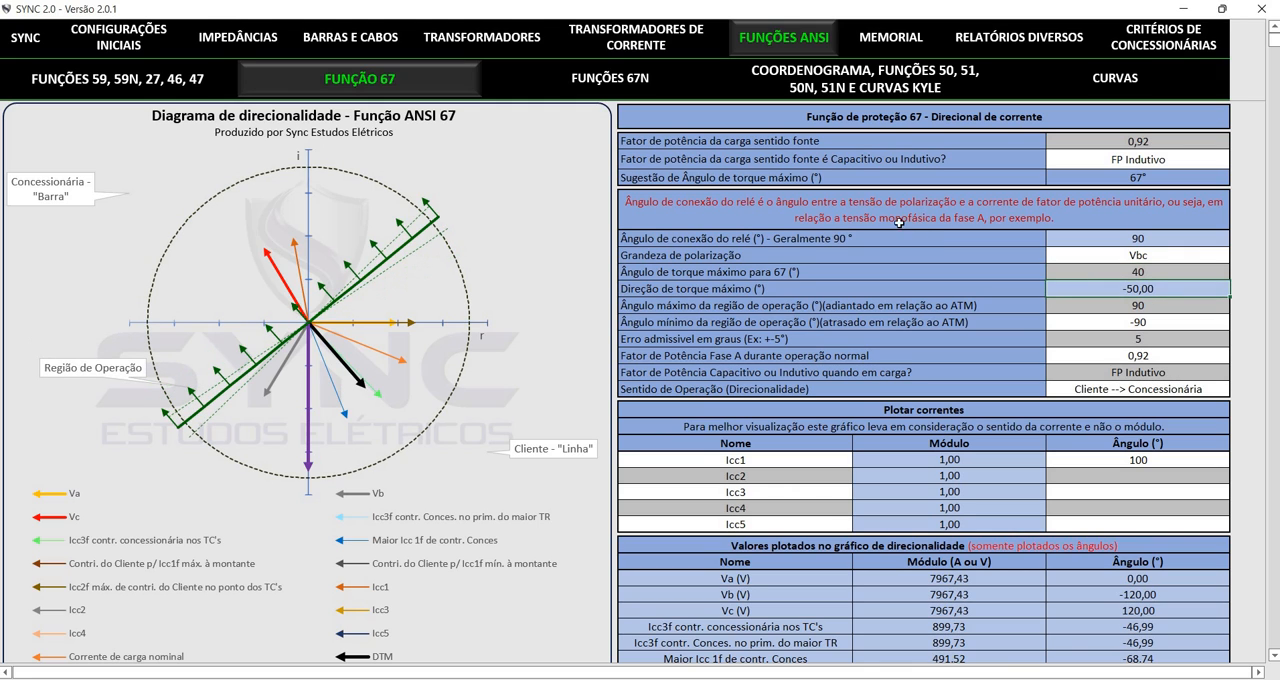
# Browse the Grandeza de polarização options for function 67 without changing the selection
pyautogui.press('Up')
pyautogui.press('Up')
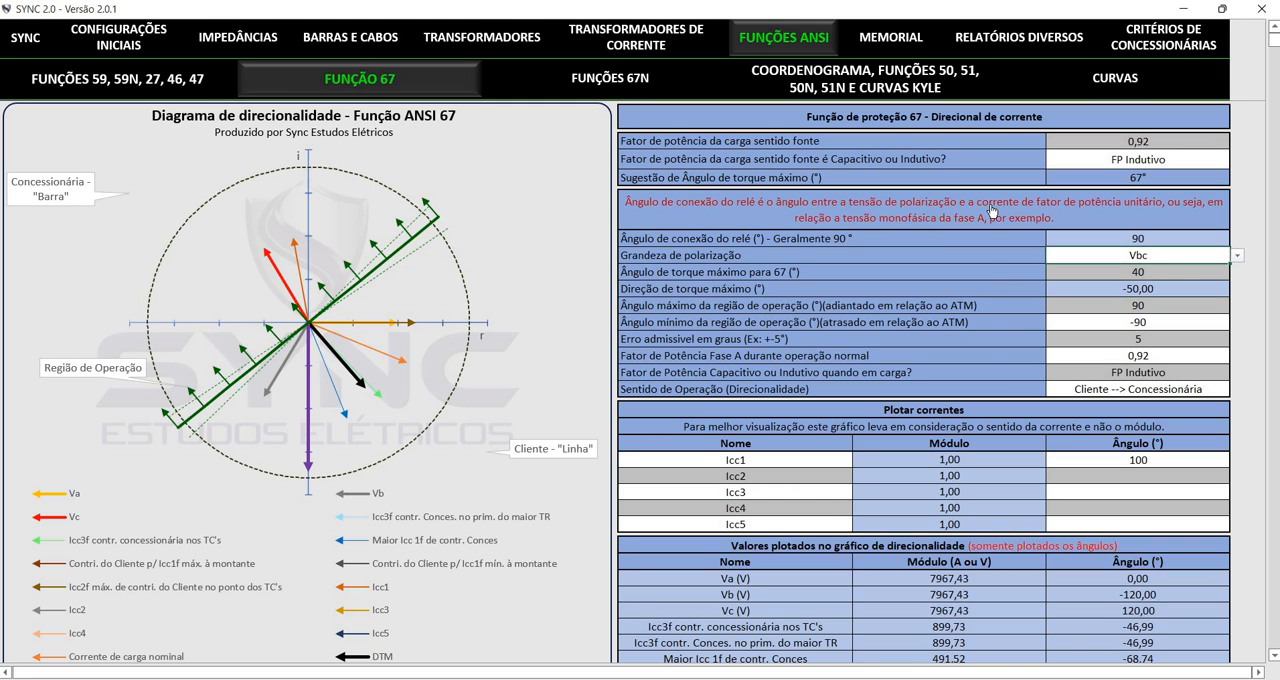
pyautogui.hotkey('alt', 'Down')
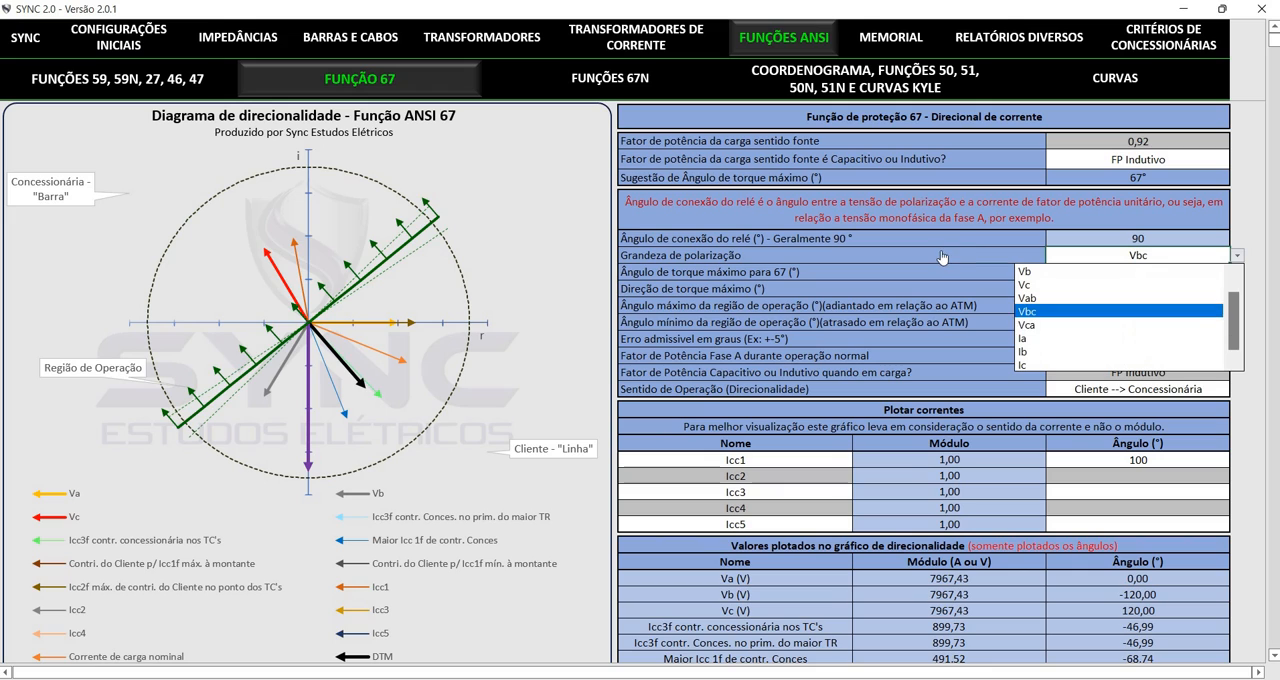
pyautogui.press('Escape')
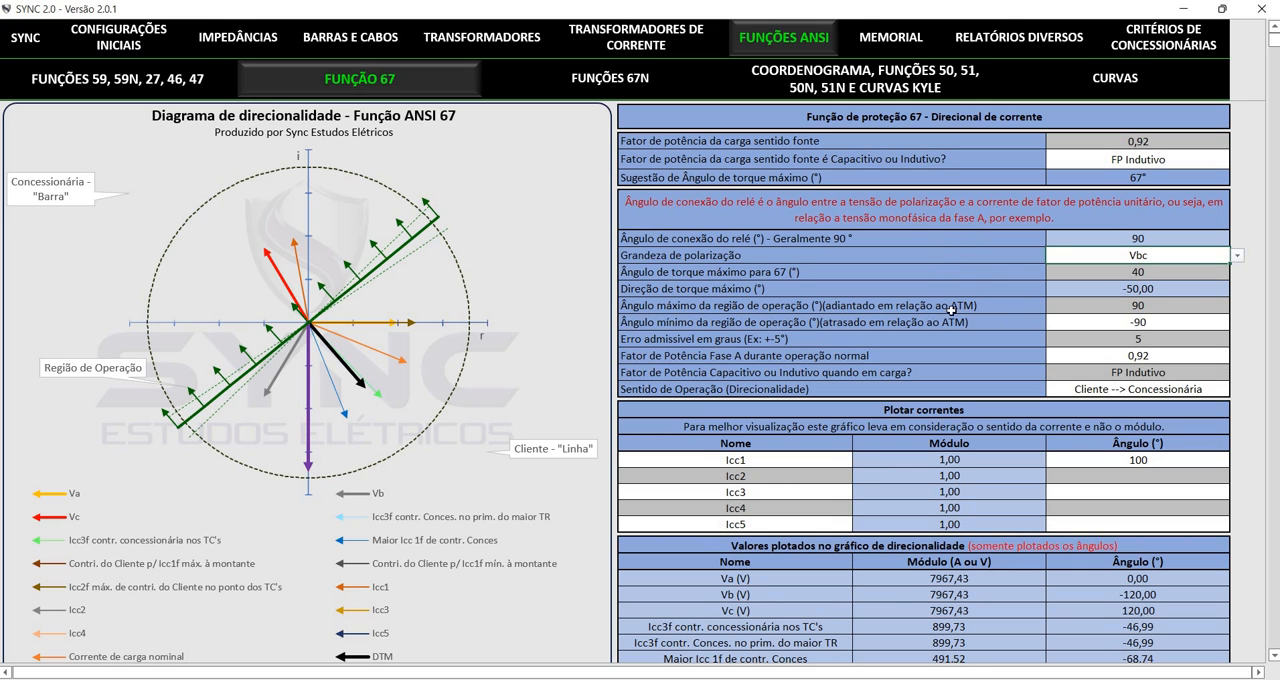
# Try Concessionária --> Cliente as function 67's Sentido de Operação, and restore Cliente --> Concessionária
pyautogui.press('Down')
pyautogui.press('Down')
pyautogui.press('Down')
pyautogui.press('Down')
pyautogui.press('Down')
pyautogui.press('Down')
pyautogui.press('Down')
pyautogui.press('Down')
pyautogui.hotkey('alt', 'Down')
pyautogui.press('Down')
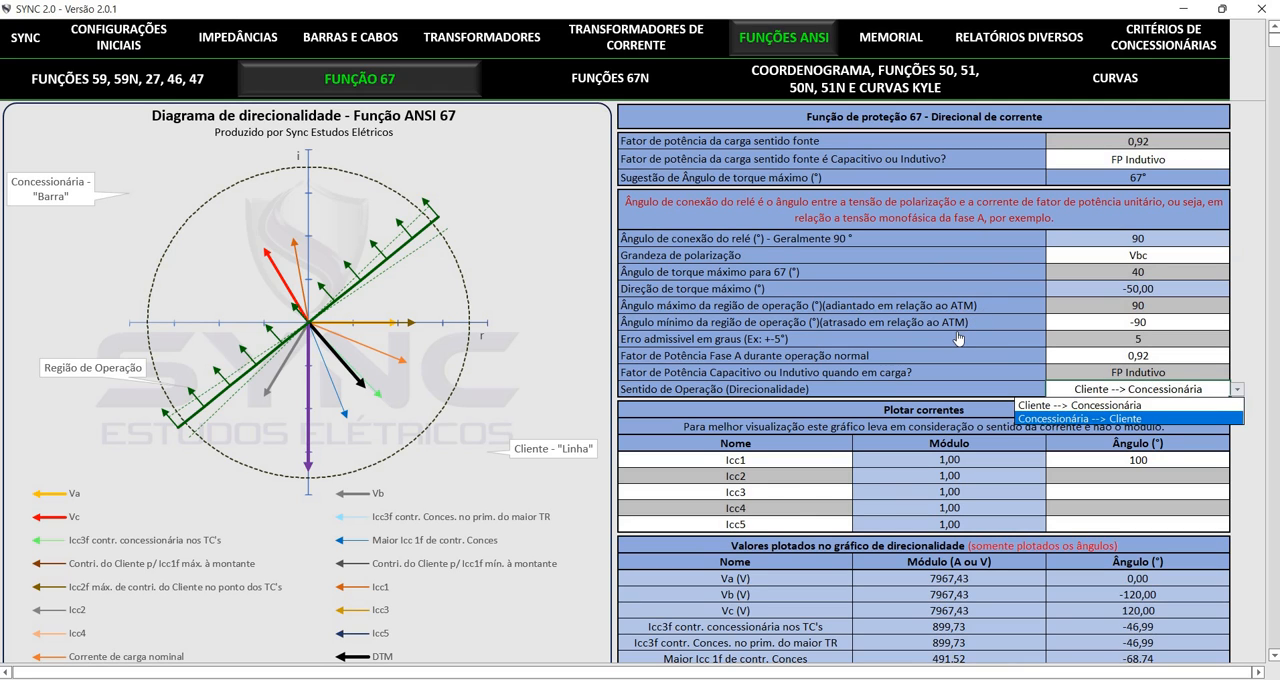
pyautogui.press('Return')
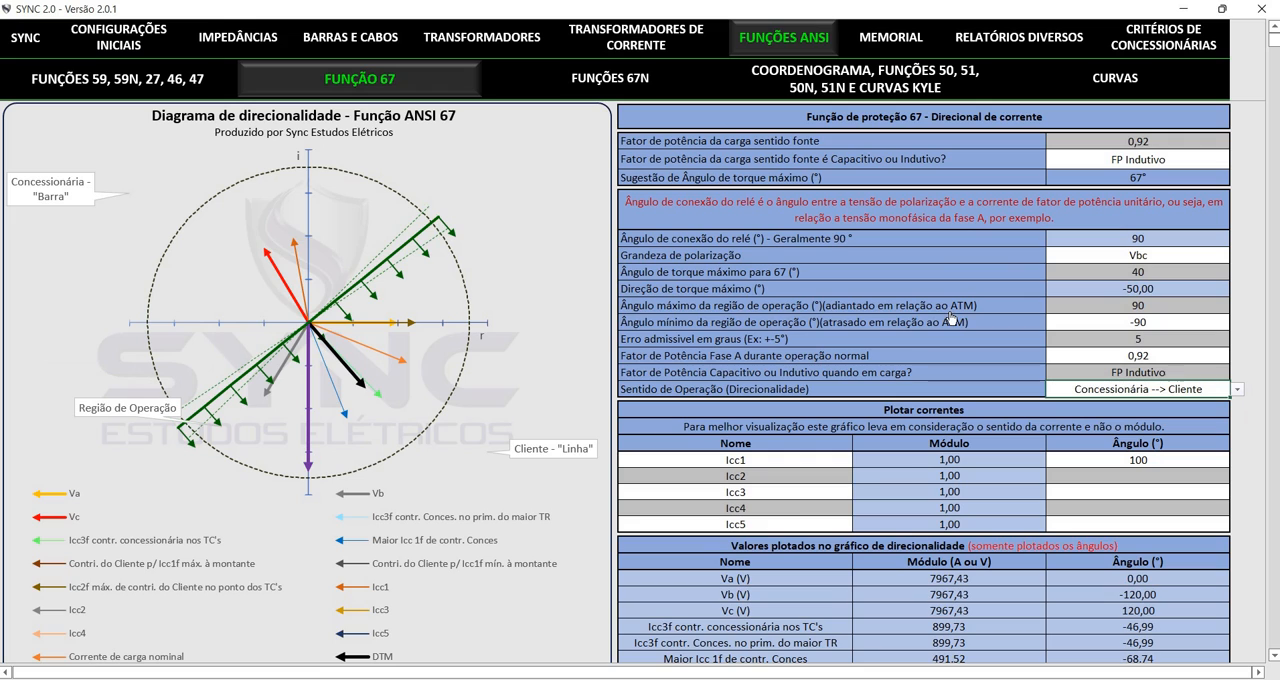
pyautogui.hotkey('alt', 'Down')
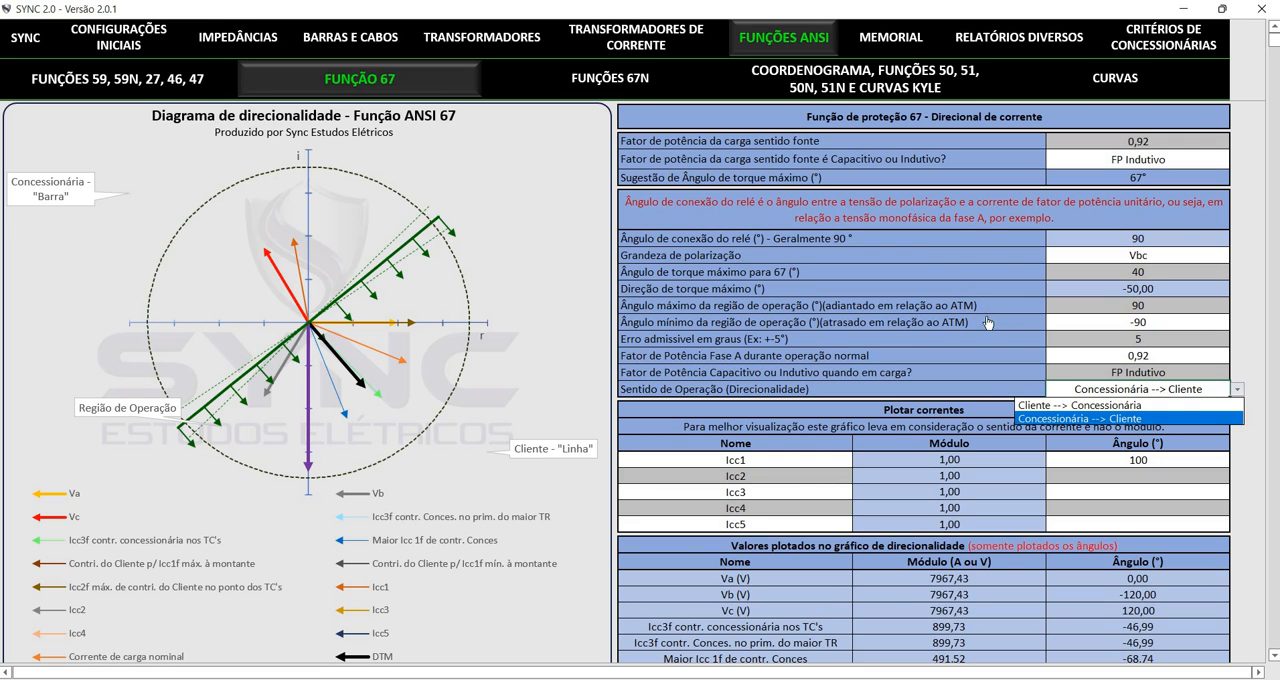
pyautogui.press('Up')
pyautogui.press('Return')
# Set function 67's maximum operating region angle, ahead of the ATM, to 100°
pyautogui.press('Up')
pyautogui.press('Up')
pyautogui.press('Up')
pyautogui.press('Up')
pyautogui.press('Up')
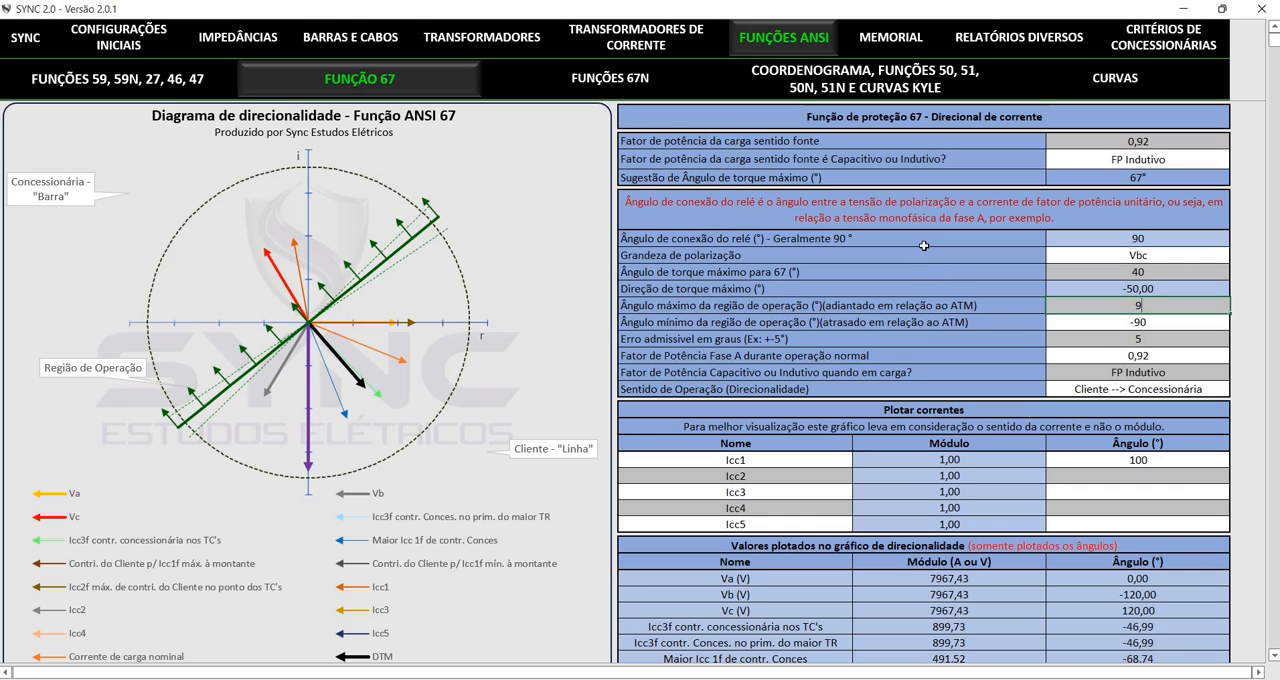
pyautogui.press('Down')
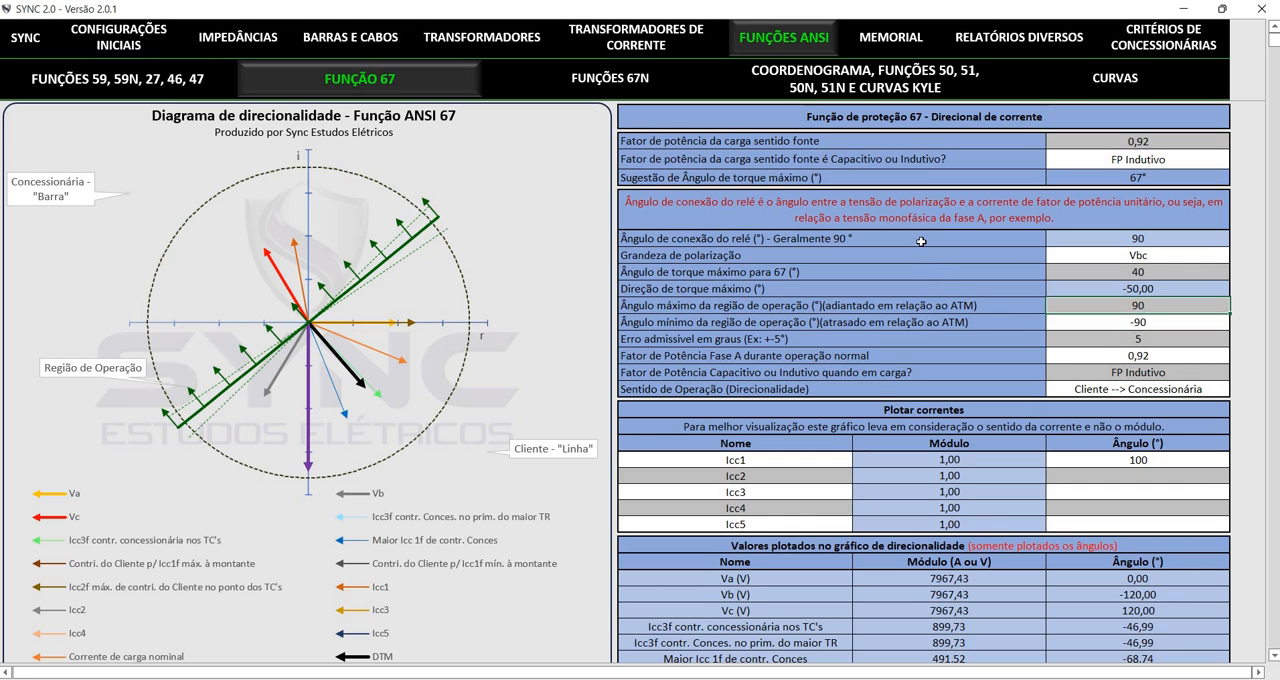
pyautogui.press('Up')
pyautogui.write('100')
pyautogui.press('Return')
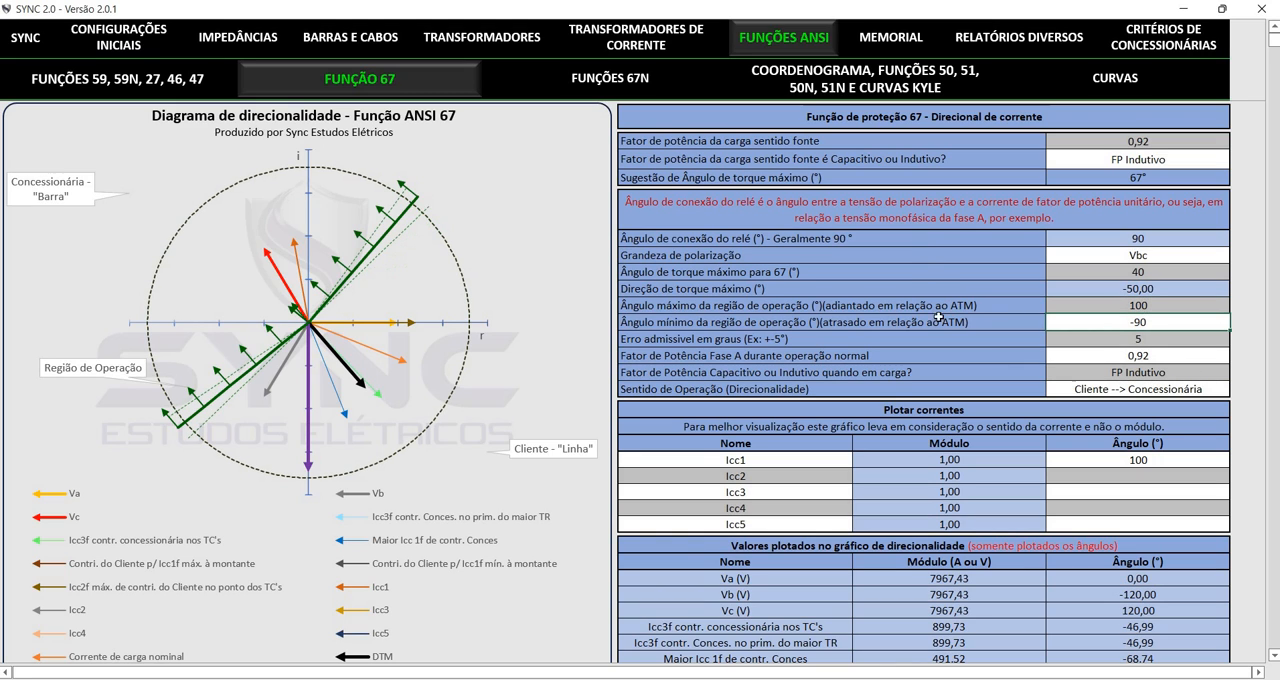
# Try an admissible error of 10° for function 67, and return it to 5°
pyautogui.press('Down')
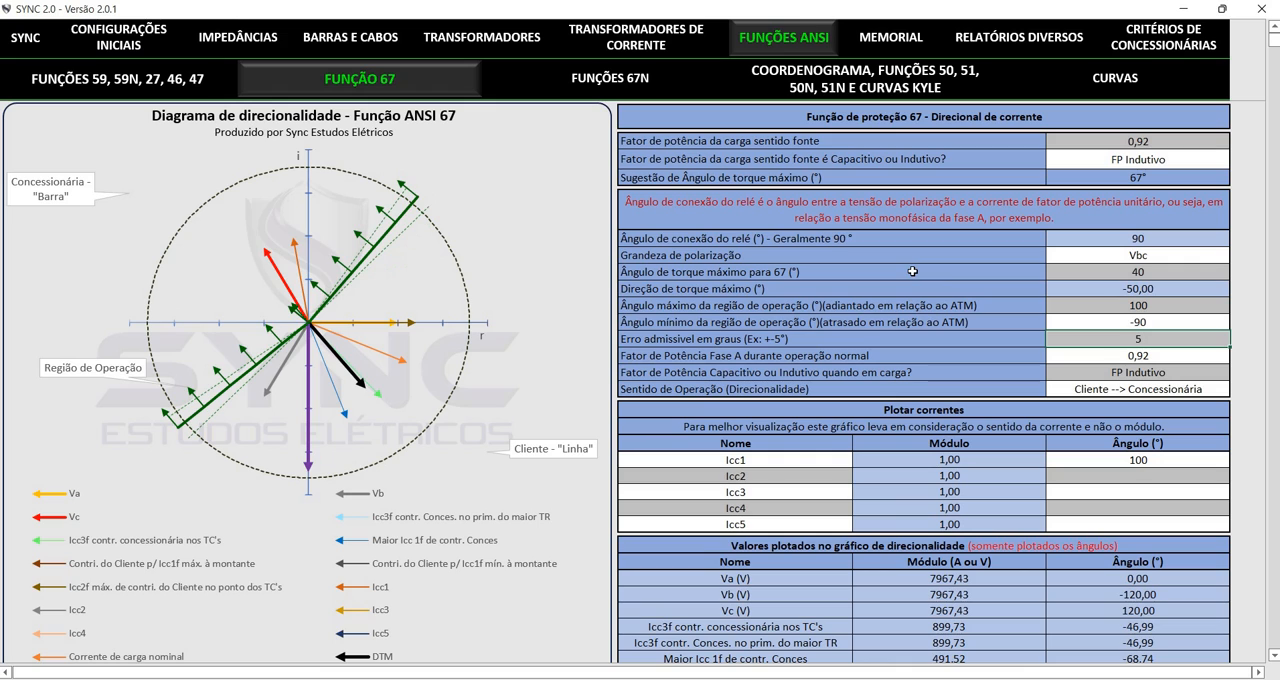
pyautogui.write('10')
pyautogui.press('Return')
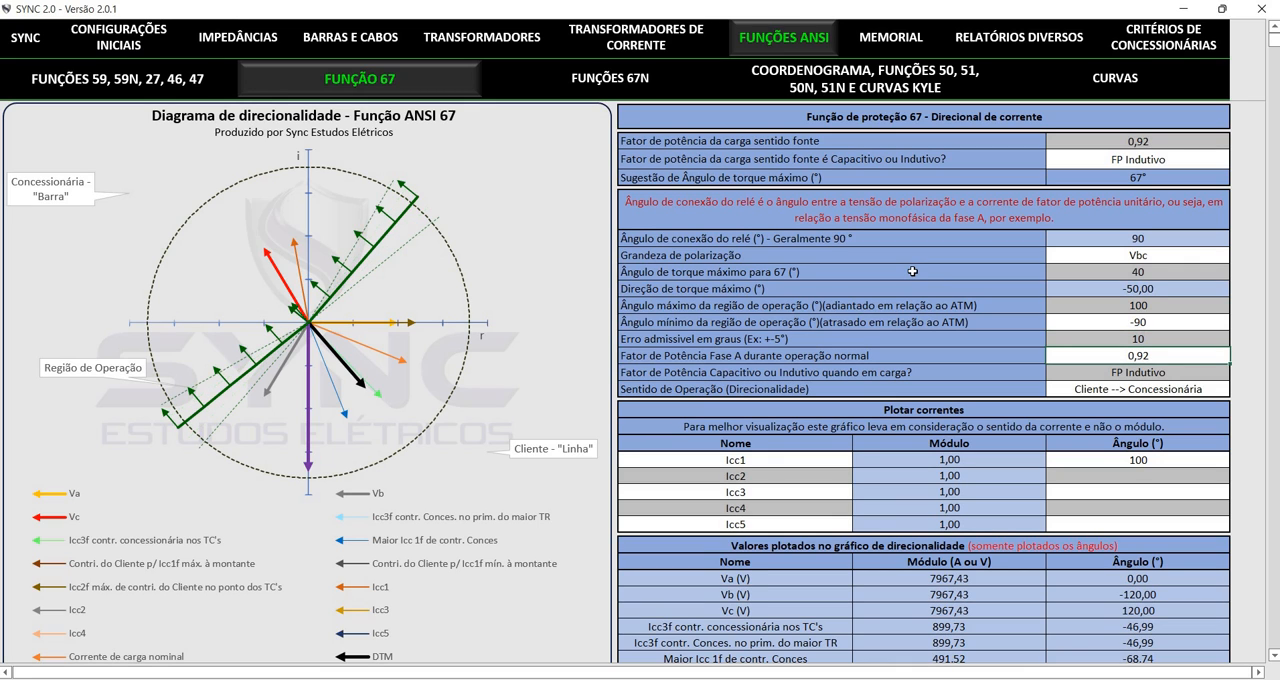
pyautogui.press('Up')
pyautogui.write('5')
pyautogui.press('Return')
# Open Funções 67N and review its directionality diagram, settings and plotted values
pyautogui.click(507, 64)
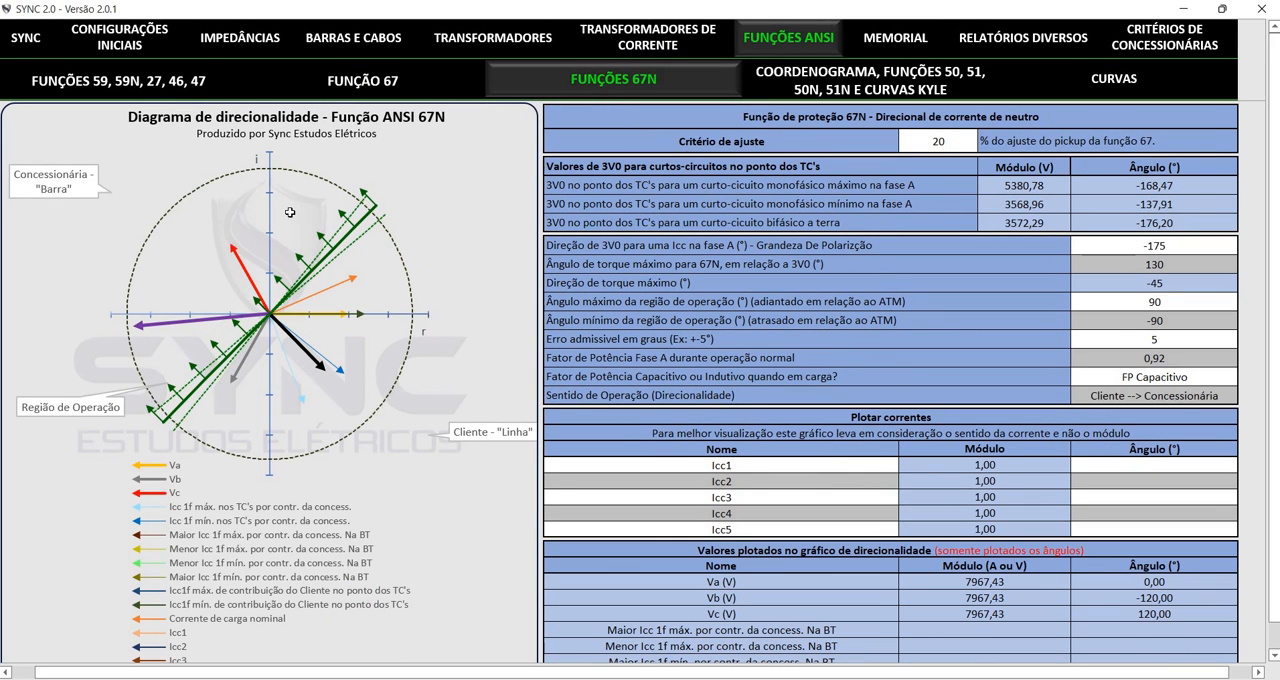
pyautogui.scroll(-2, 755, 282)
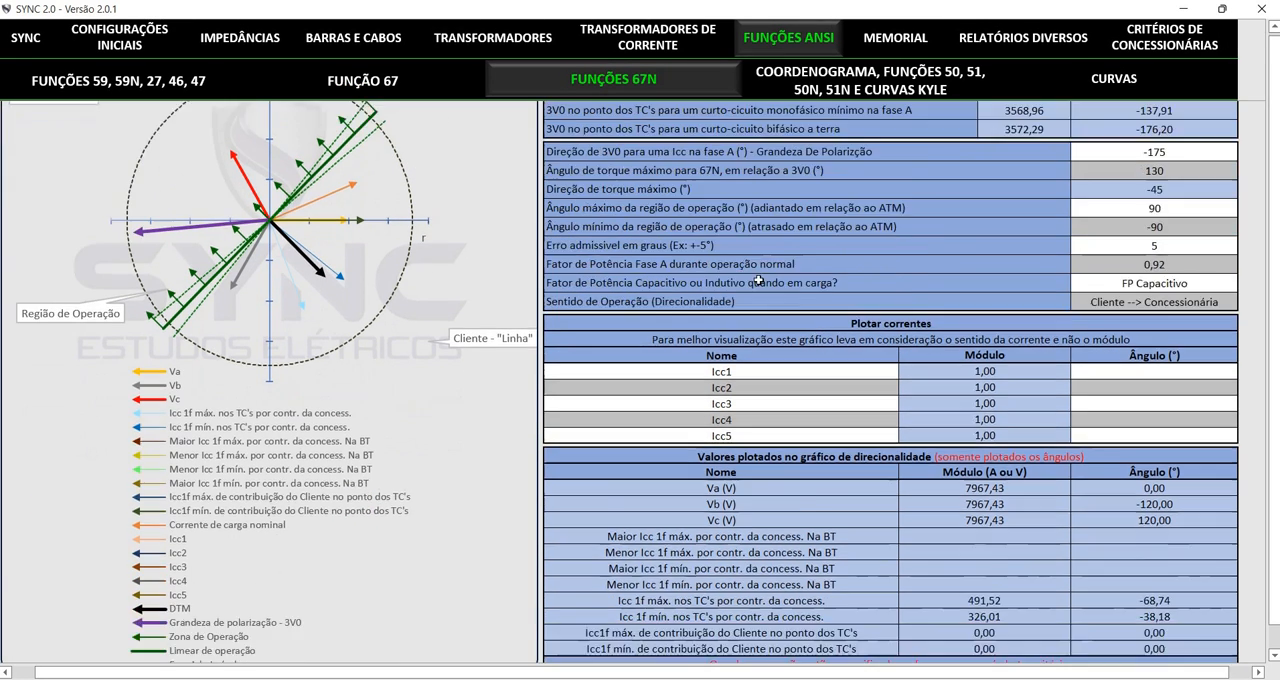
pyautogui.scroll(2, 755, 282)
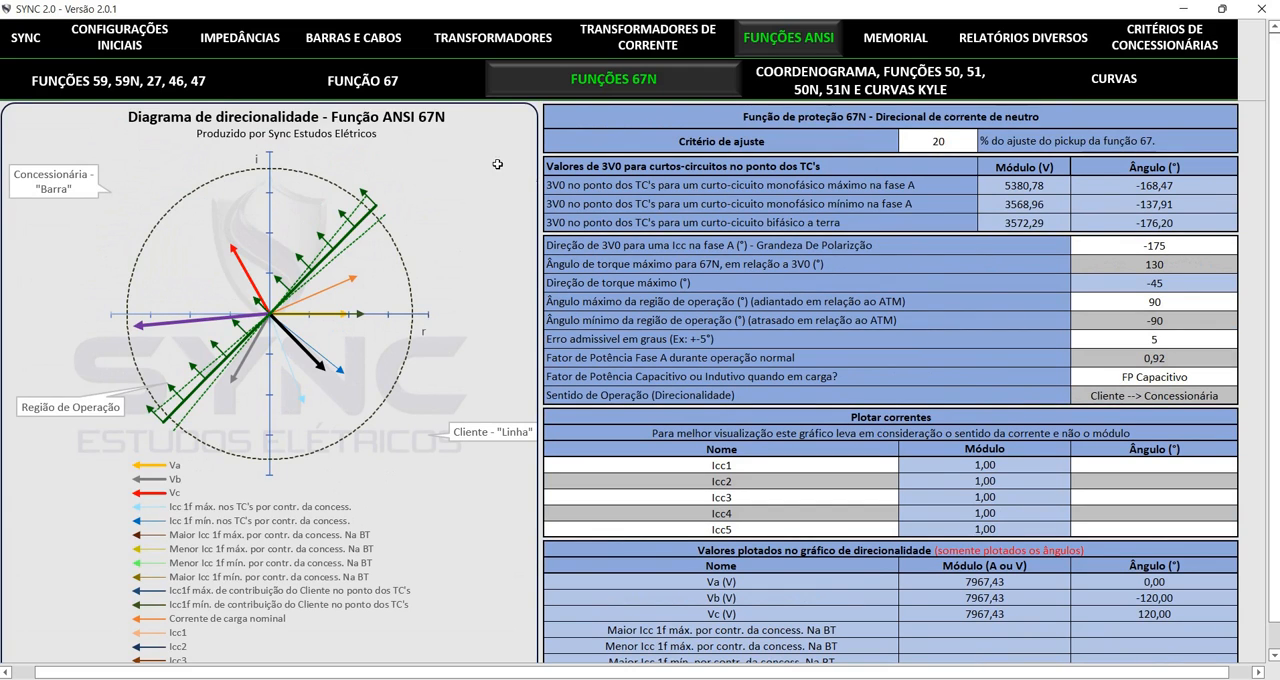
# Return to Função 67 to examine its plotted directionality values, and reopen Funções 67N
pyautogui.click(344, 77)
pyautogui.scroll(-5, 832, 388)
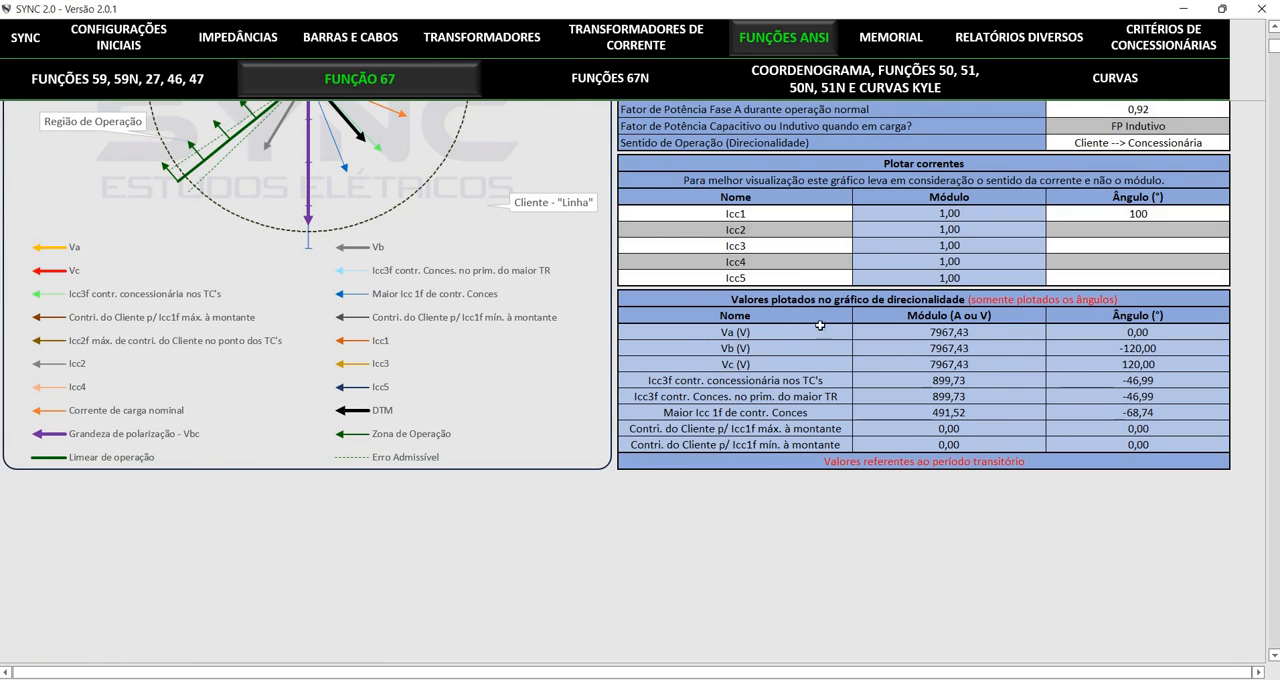
pyautogui.scroll(5, 677, 292)
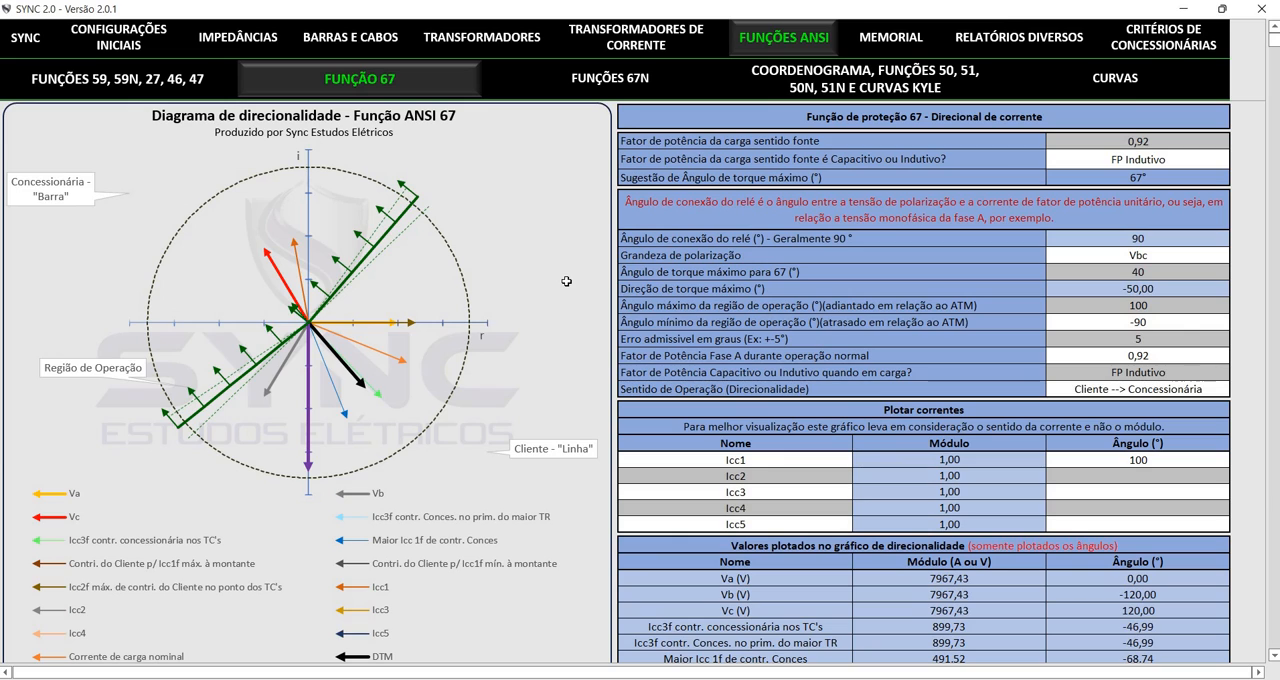
pyautogui.click(671, 78)
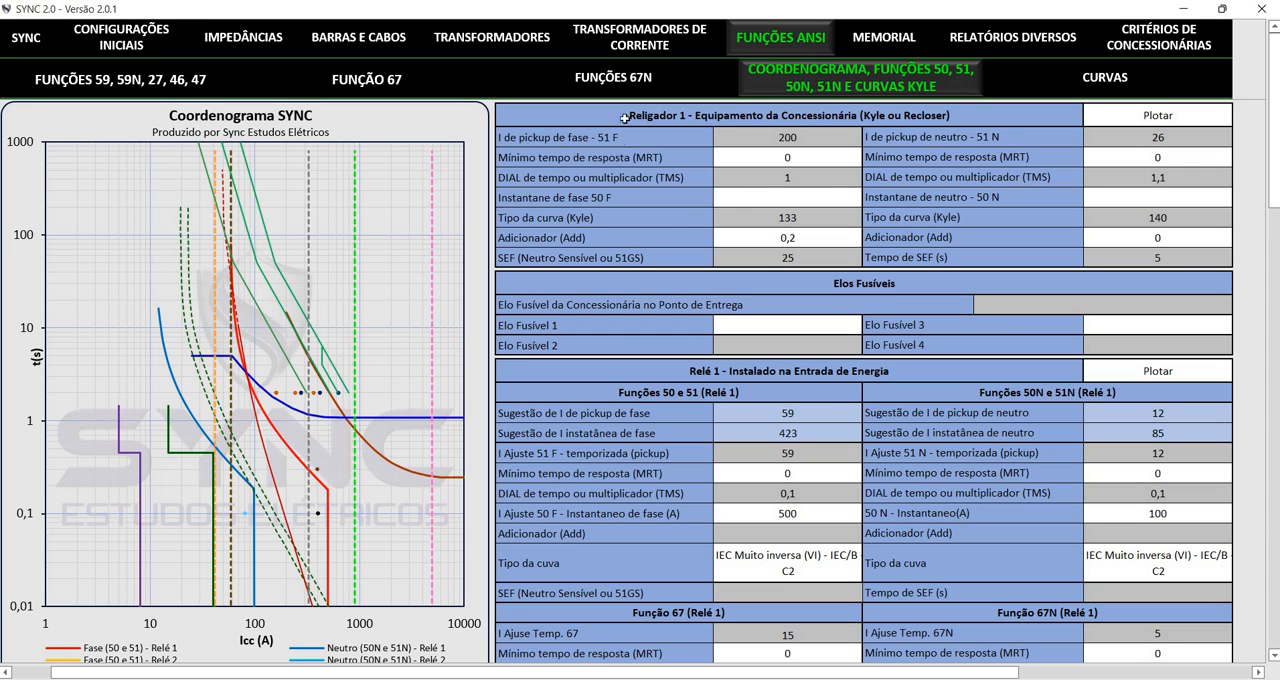
# Review Religador 1's phase and neutral settings, and switch its curves to Não plotar and back to Plotar
pyautogui.moveTo(649, 115); pyautogui.dragTo(649, 202)
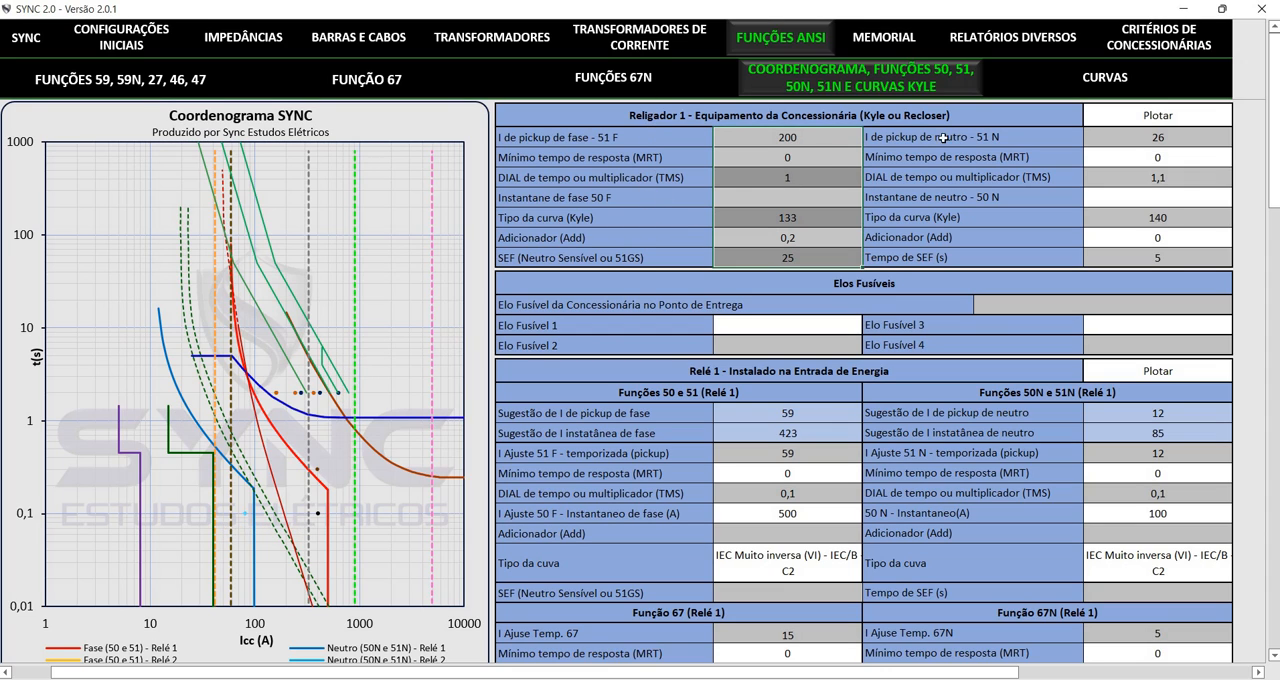
pyautogui.moveTo(933, 113); pyautogui.dragTo(941, 203)
pyautogui.press('Up')
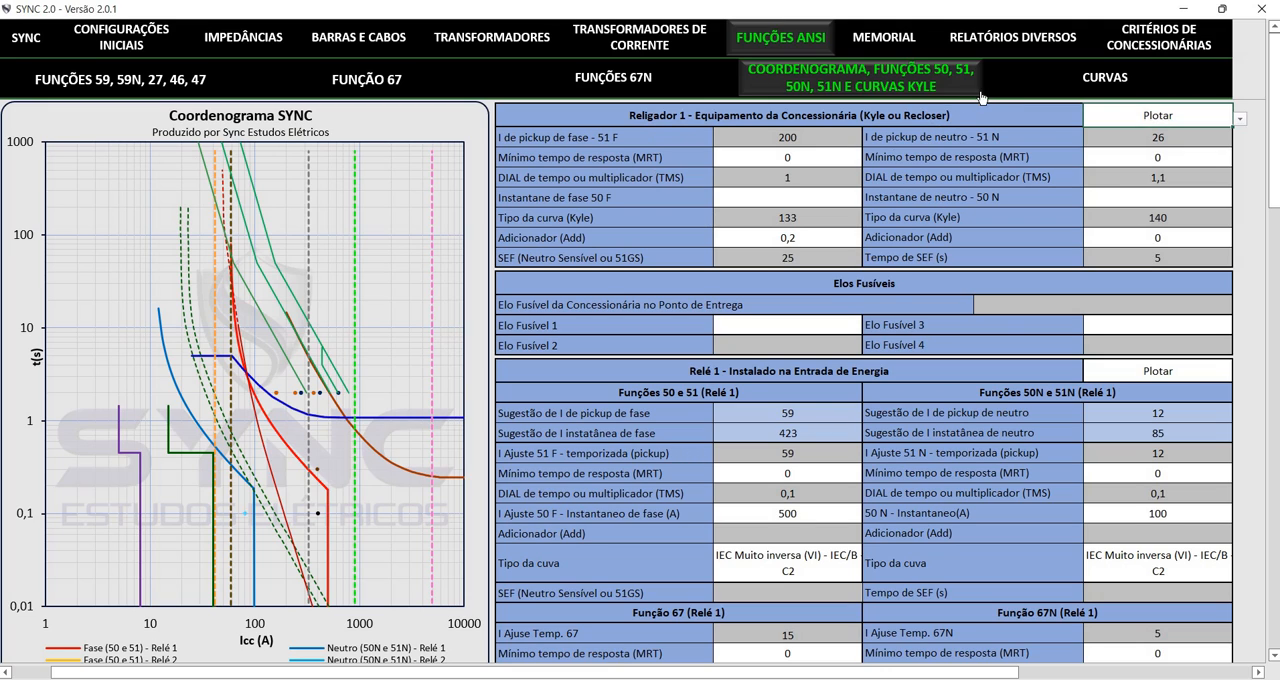
pyautogui.hotkey('alt', 'Down')
pyautogui.press('Down')
pyautogui.press('Return')
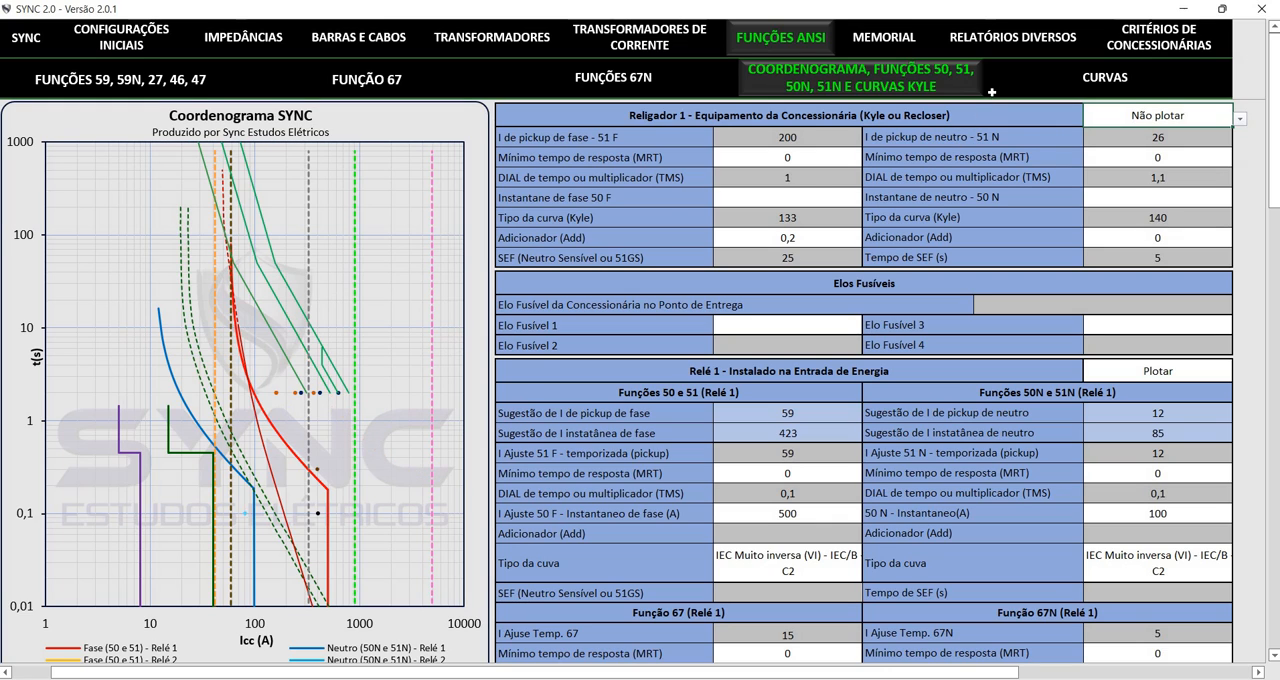
pyautogui.hotkey('alt', 'Down')
pyautogui.press('Up')
pyautogui.press('Return')
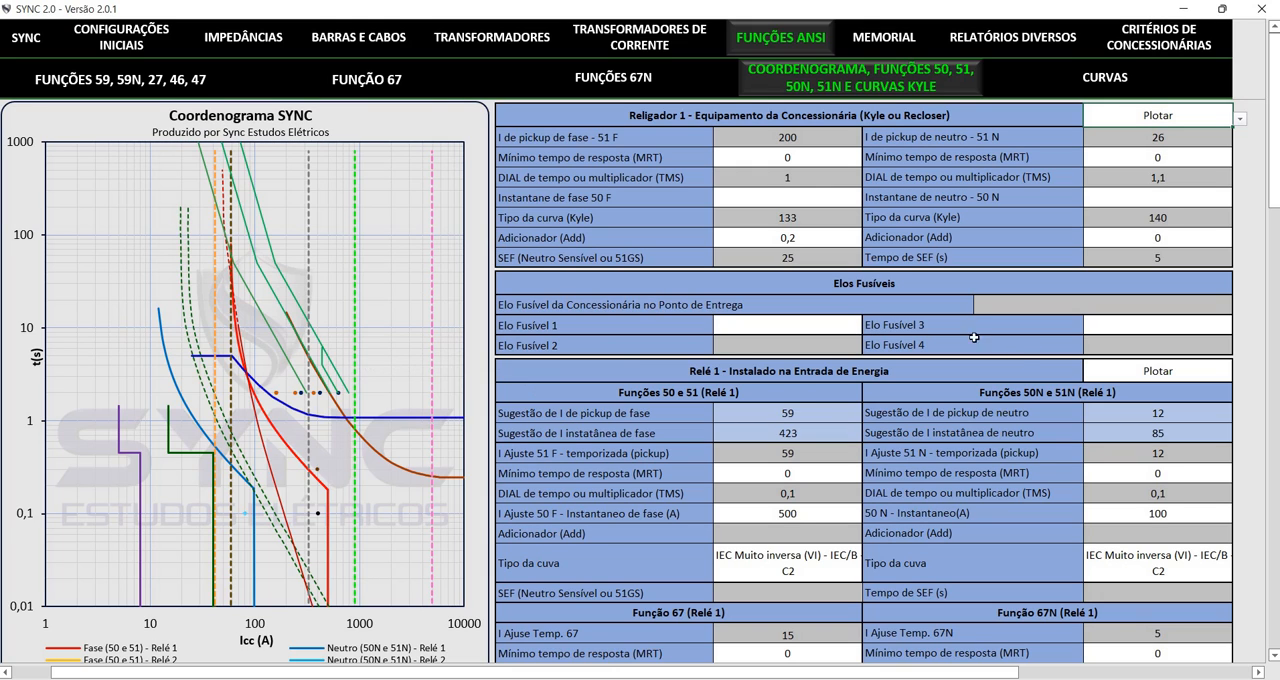
# Show the series filter of the Coordenograma SYNC chart and toggle the Relig KF series off and on
pyautogui.click(409, 96)
pyautogui.click(510, 176)
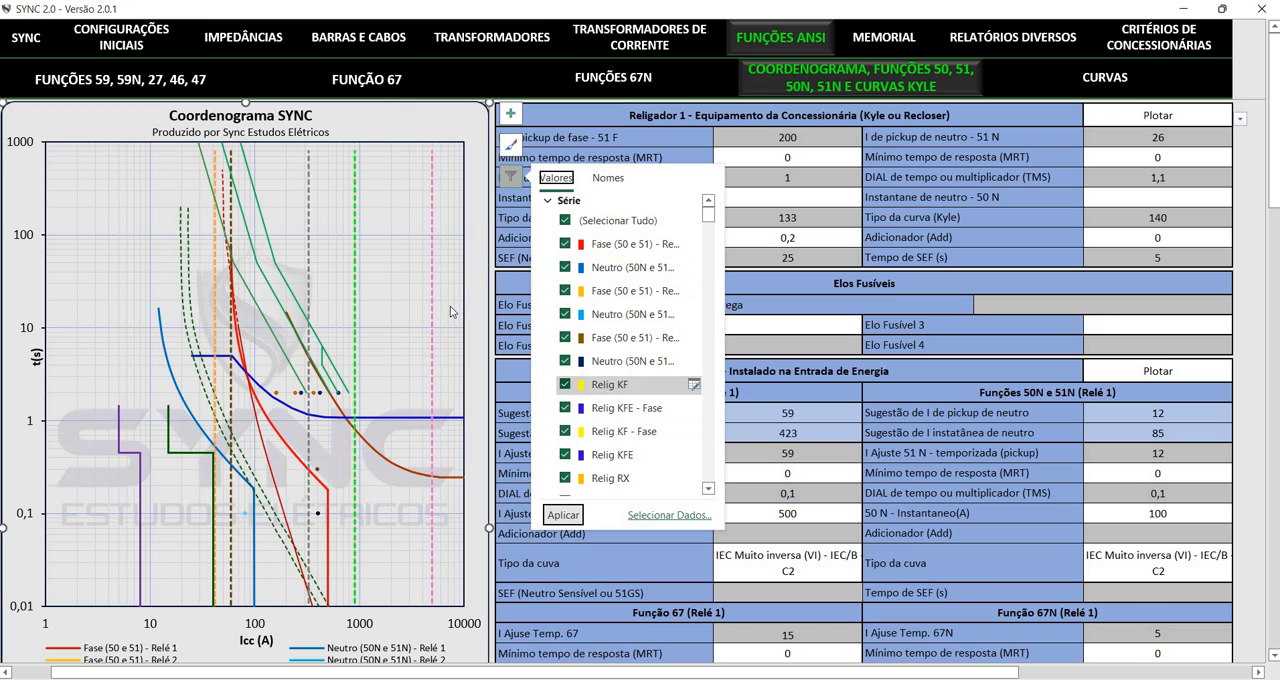
pyautogui.click(565, 384)
pyautogui.click(565, 384)
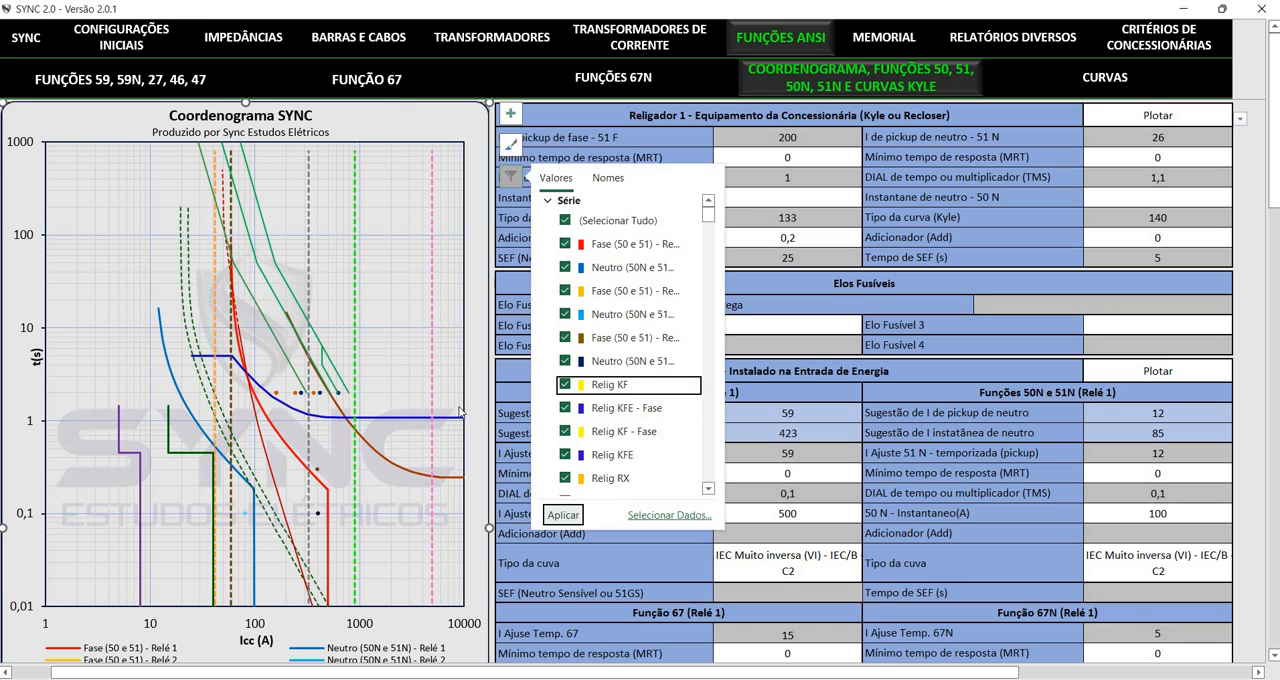
# Review Relé 1's phase and neutral settings, from pickup, response time and dial to instantaneous current and curve type
pyautogui.click(772, 372)
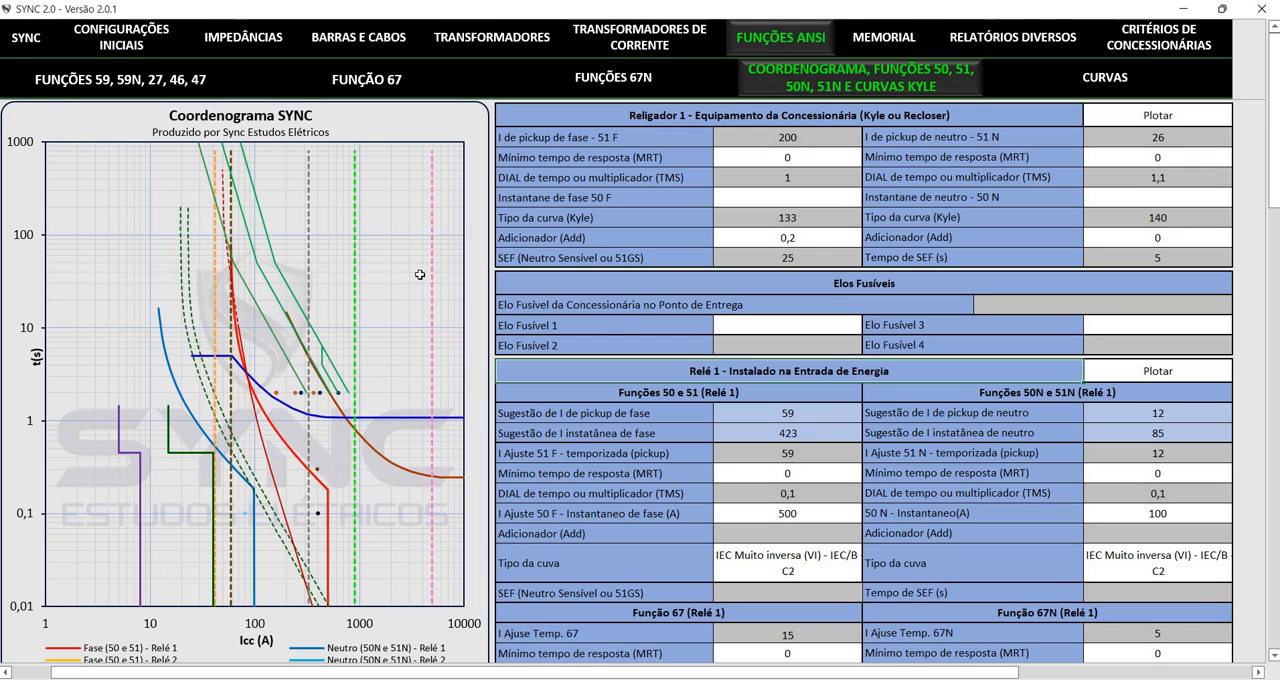
pyautogui.click(675, 372)
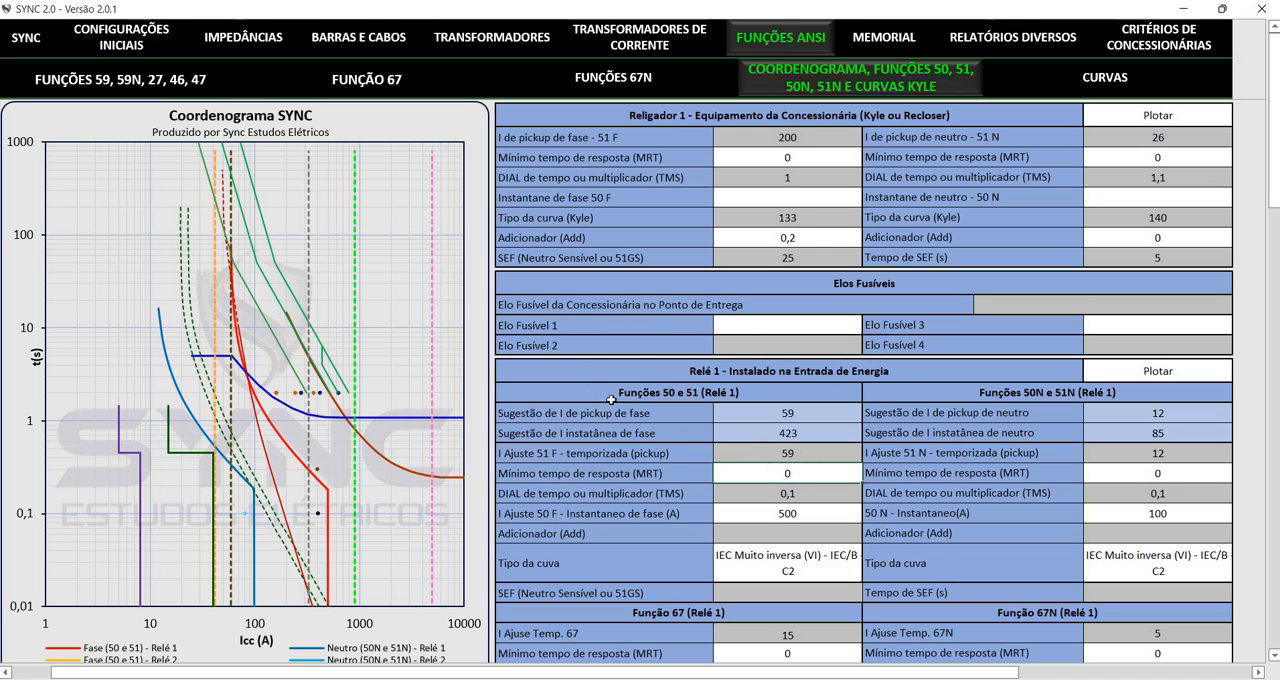
pyautogui.press('Down')
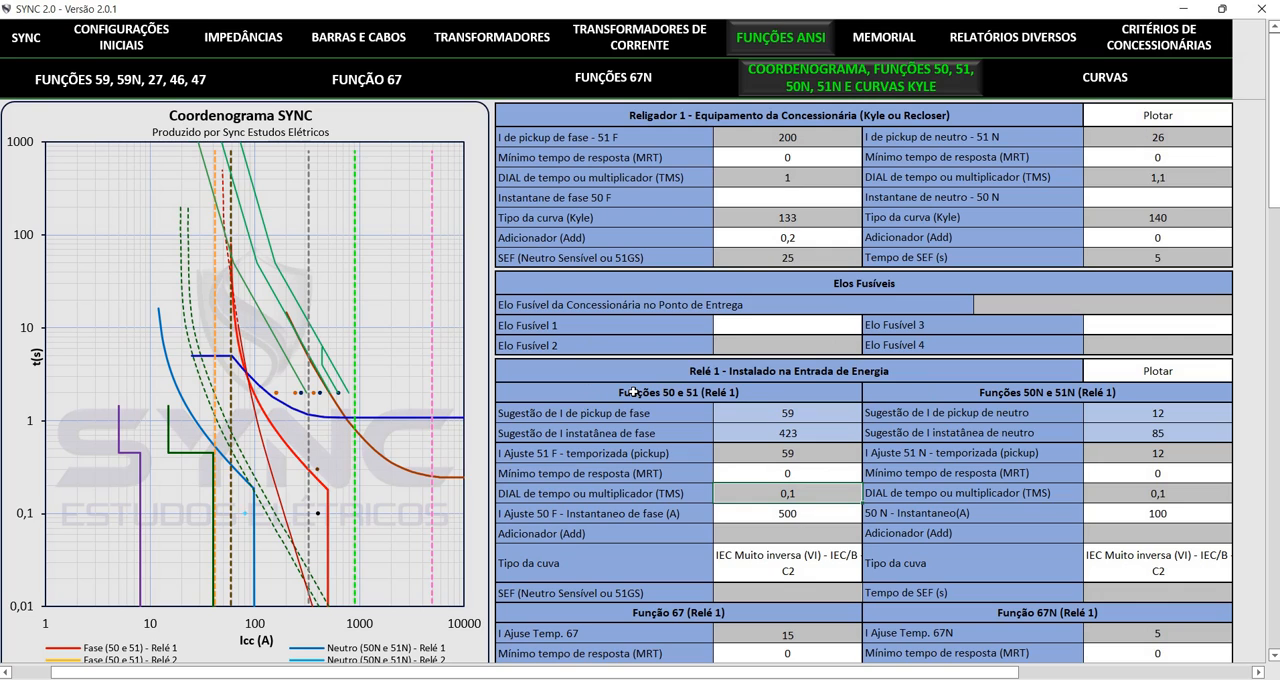
pyautogui.press('Down')
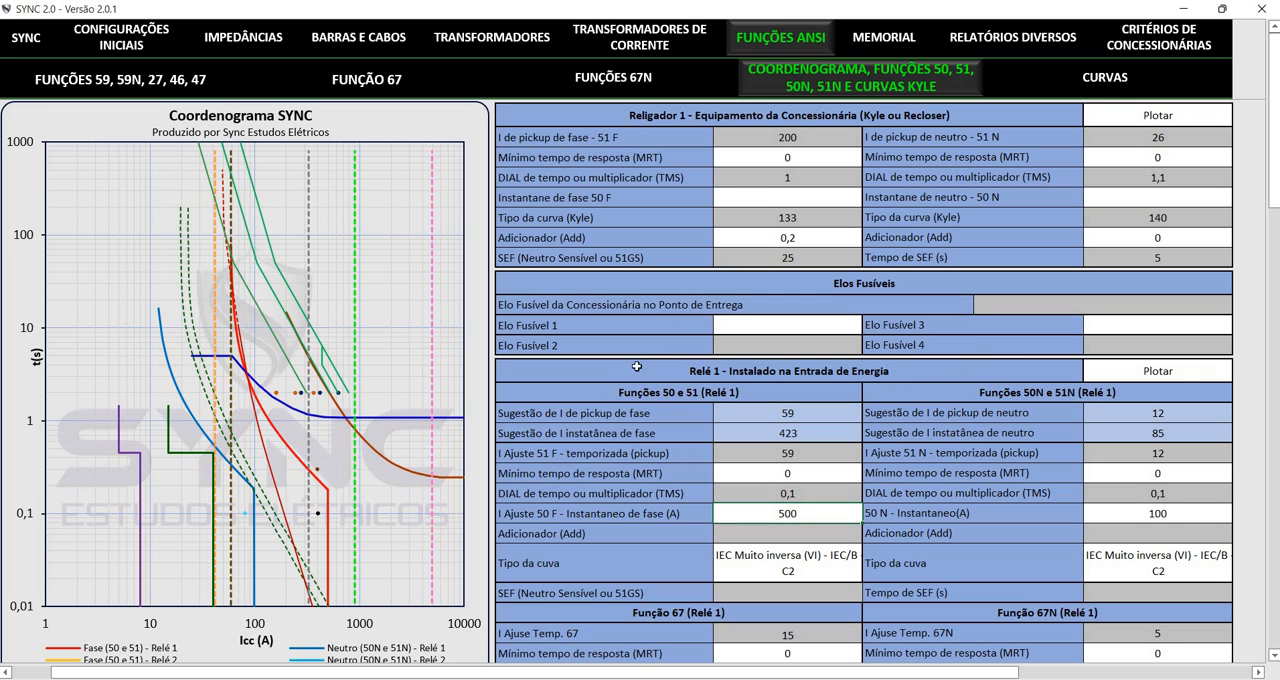
pyautogui.moveTo(787, 453); pyautogui.dragTo(927, 473)
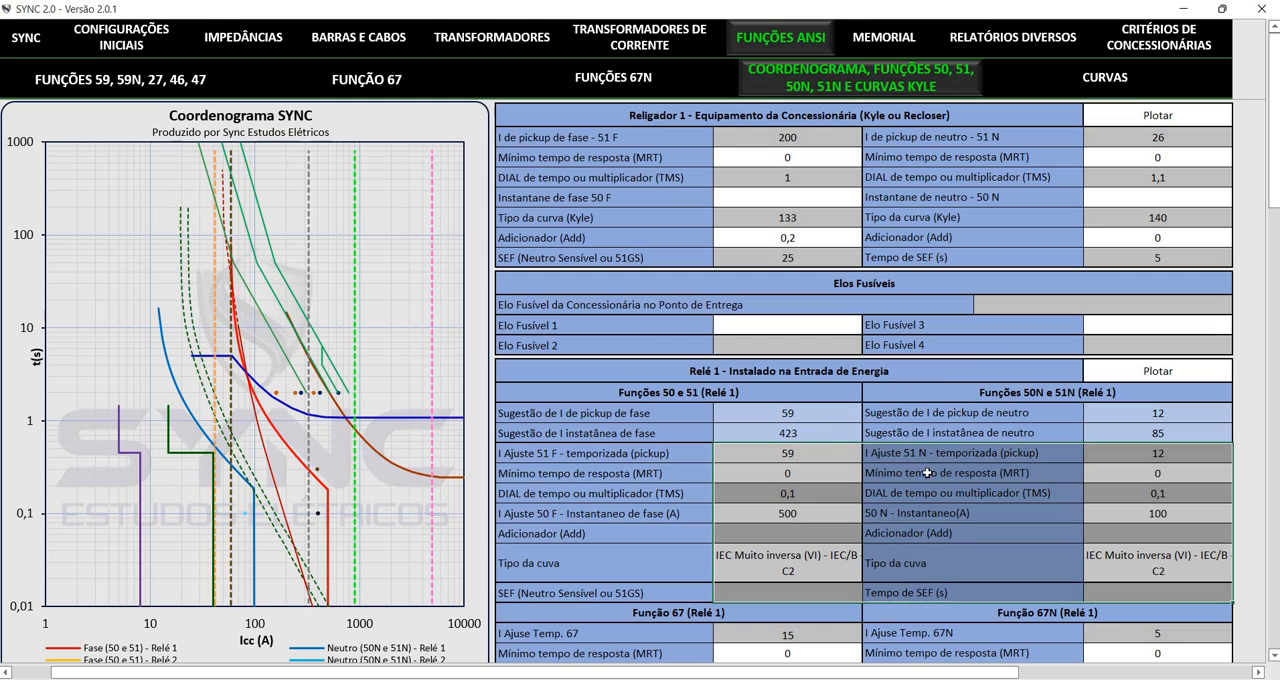
pyautogui.press('Down')
pyautogui.press('Down')
pyautogui.press('Down')
pyautogui.press('Down')
pyautogui.press('Down')
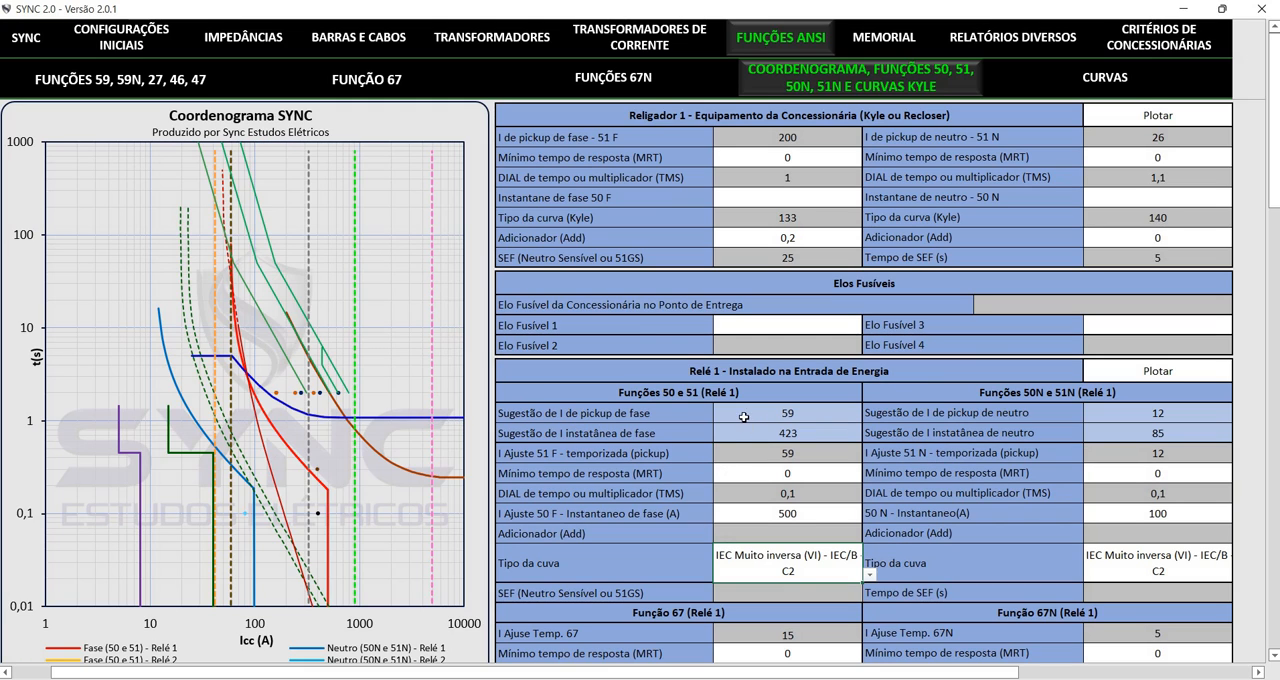
pyautogui.press('Up')
pyautogui.press('Up')
pyautogui.press('Up')
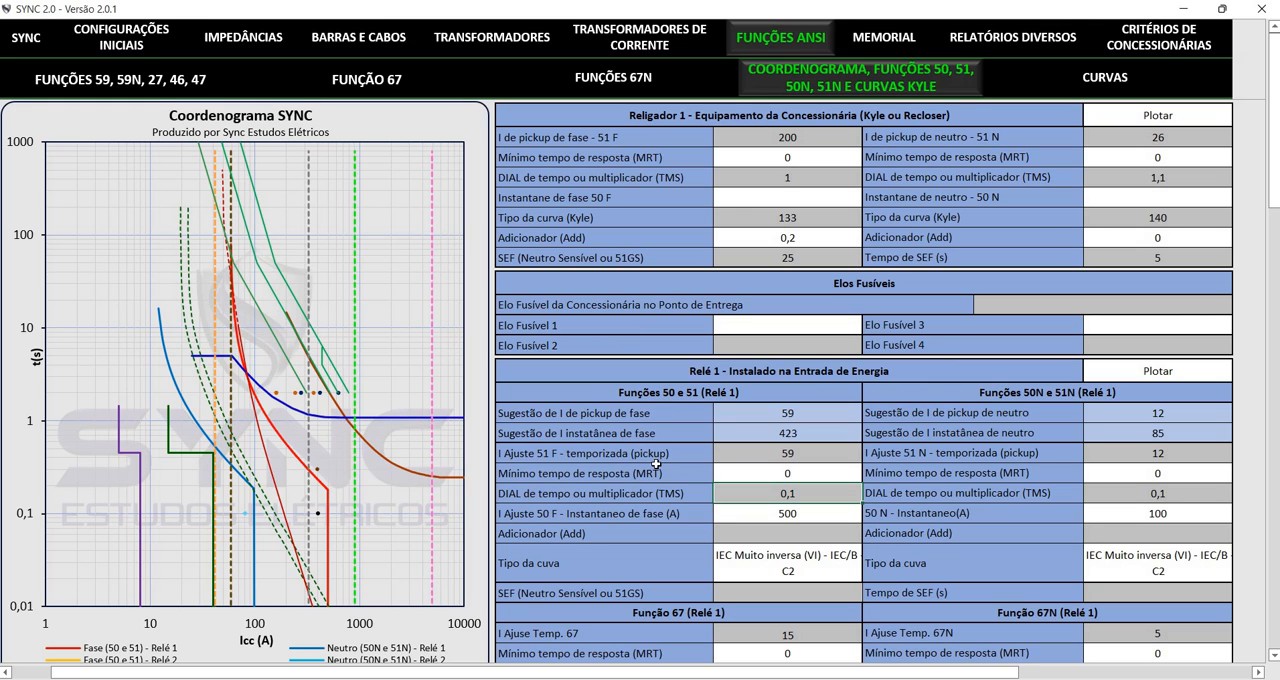
# Browse the curve types for Relé 1's Funções 50 e 51 and set IEC Extremamente inversa (EI) - IEC/C - C3
pyautogui.press('Down')
pyautogui.press('Down')
pyautogui.press('Down')
pyautogui.hotkey('alt', 'Down')
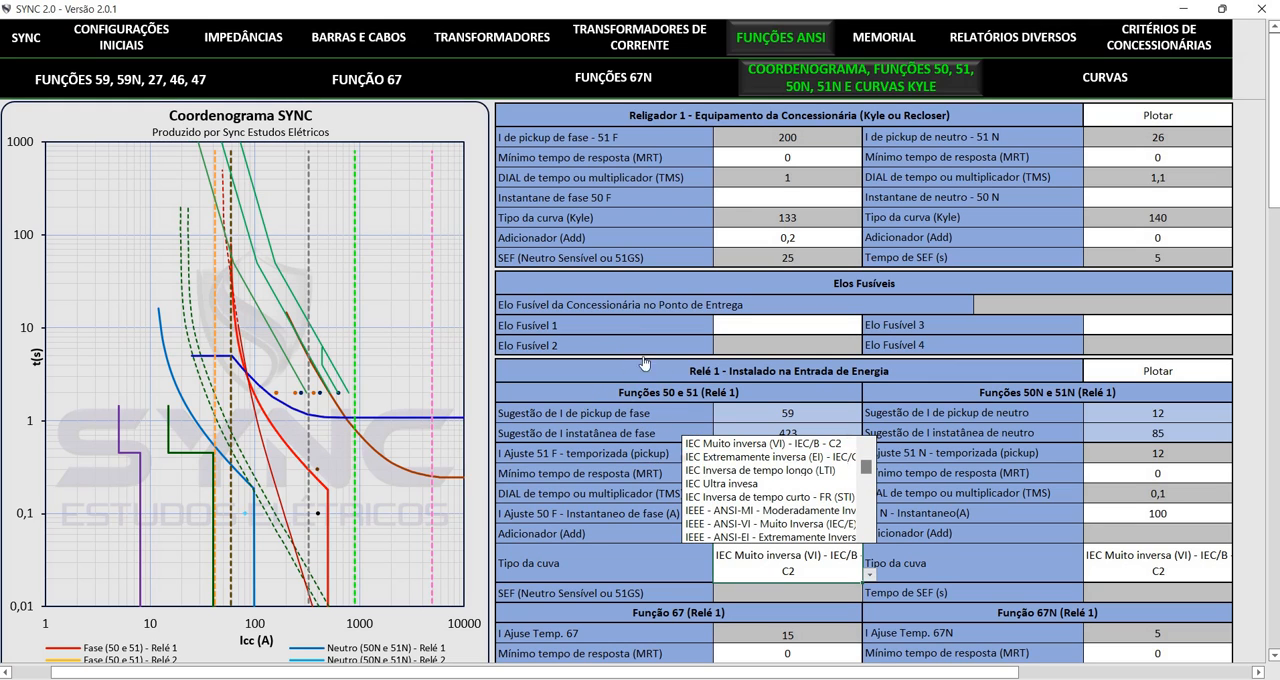
pyautogui.moveTo(866, 469); pyautogui.dragTo(866, 465)
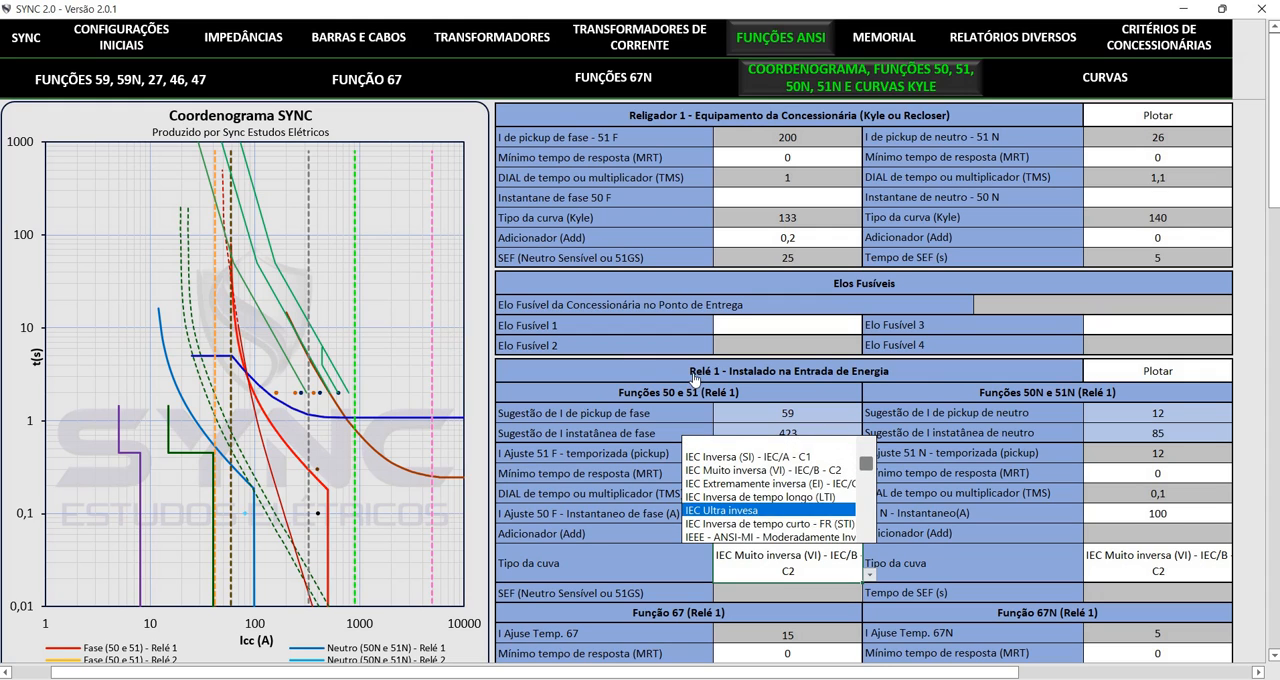
pyautogui.scroll(-2, 693, 378)
pyautogui.scroll(-2, 690, 392)
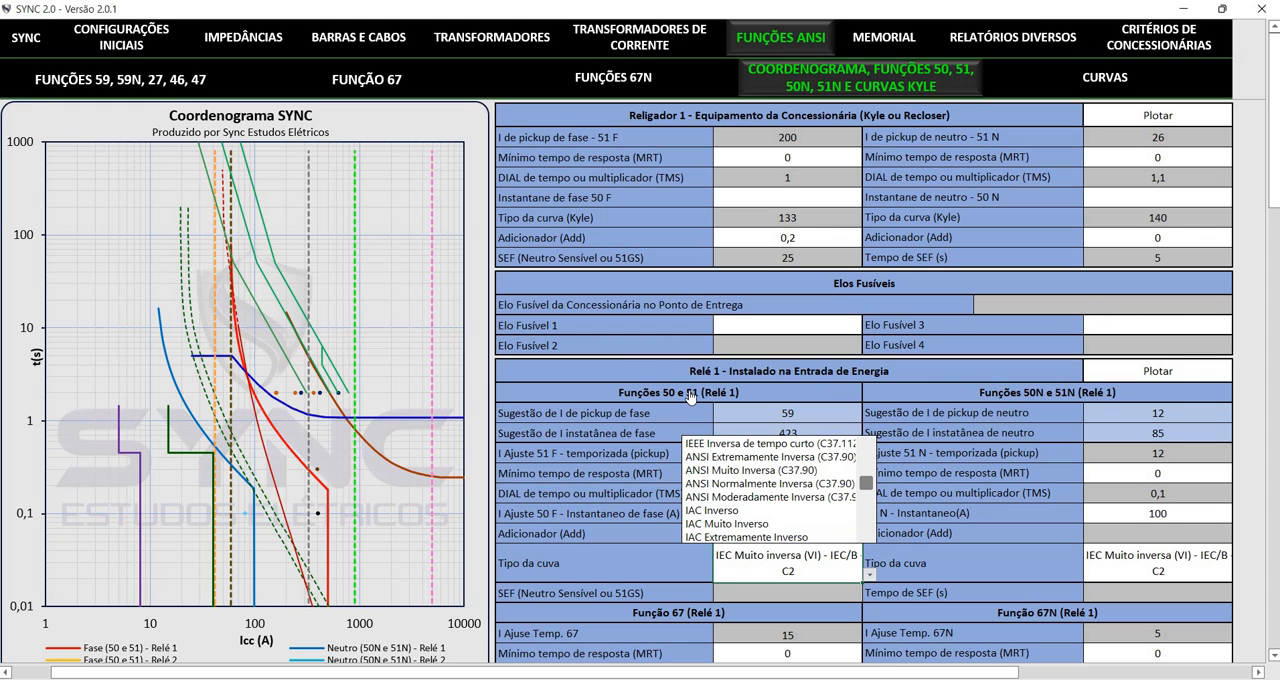
pyautogui.scroll(-6, 690, 395)
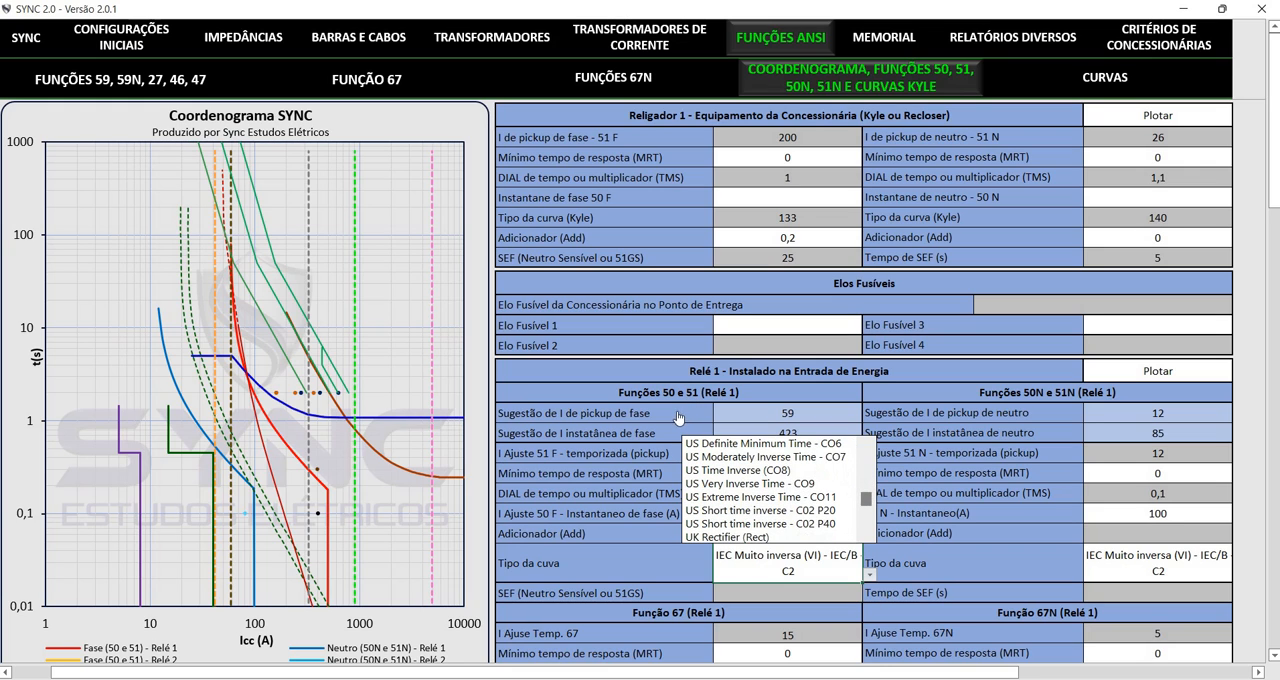
pyautogui.moveTo(866, 498); pyautogui.dragTo(866, 461)
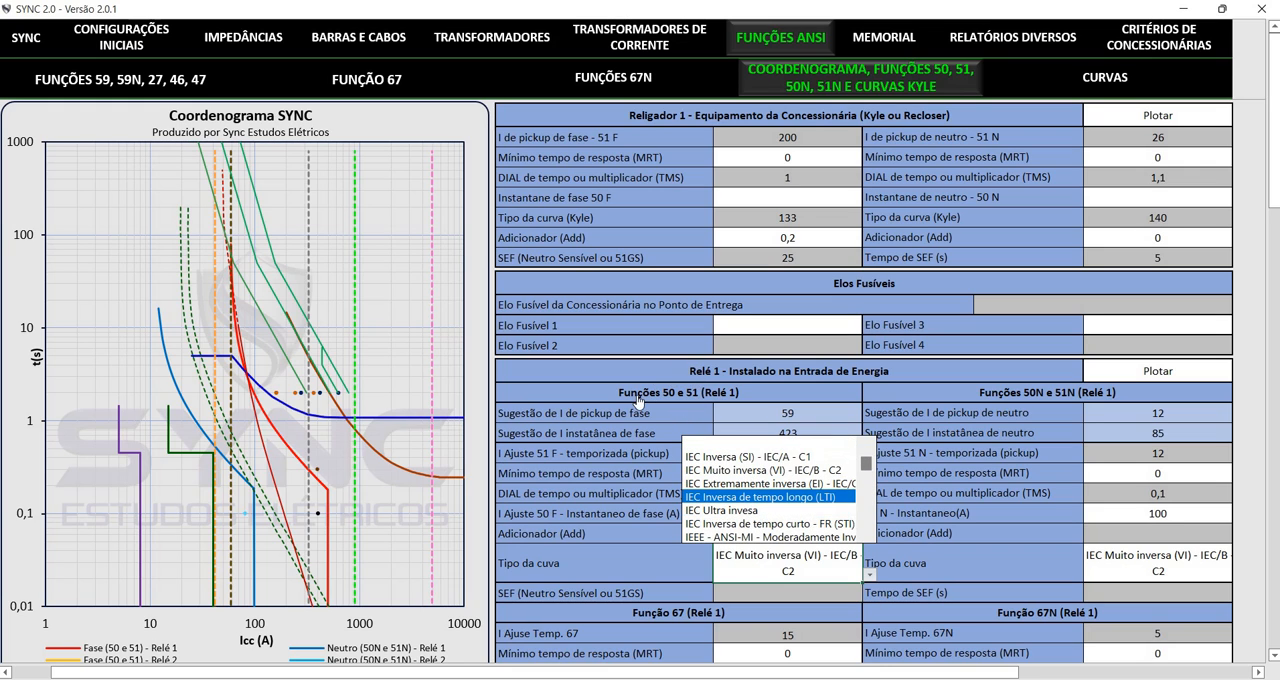
pyautogui.click(770, 483)
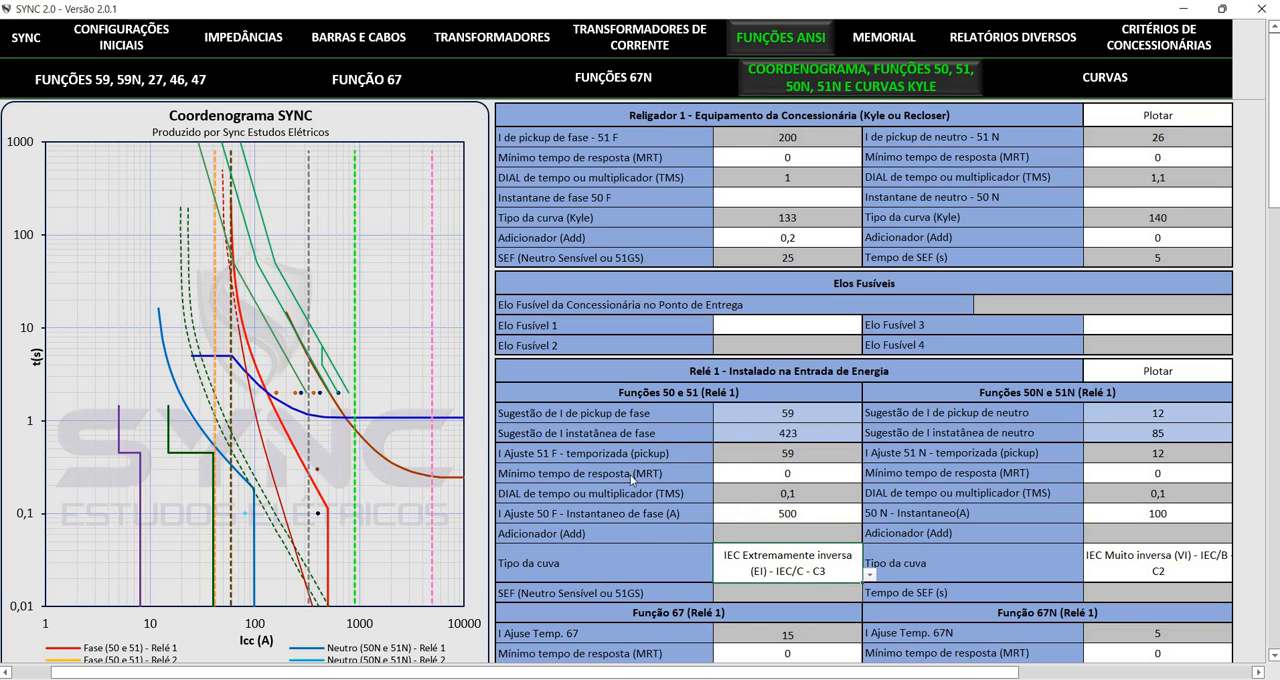
# Set the curve type of Relé 1's Funções 50 e 51 to IEC Inversa (SI) - IEC/A - C1
pyautogui.click(870, 575)
pyautogui.moveTo(866, 470); pyautogui.dragTo(866, 454)
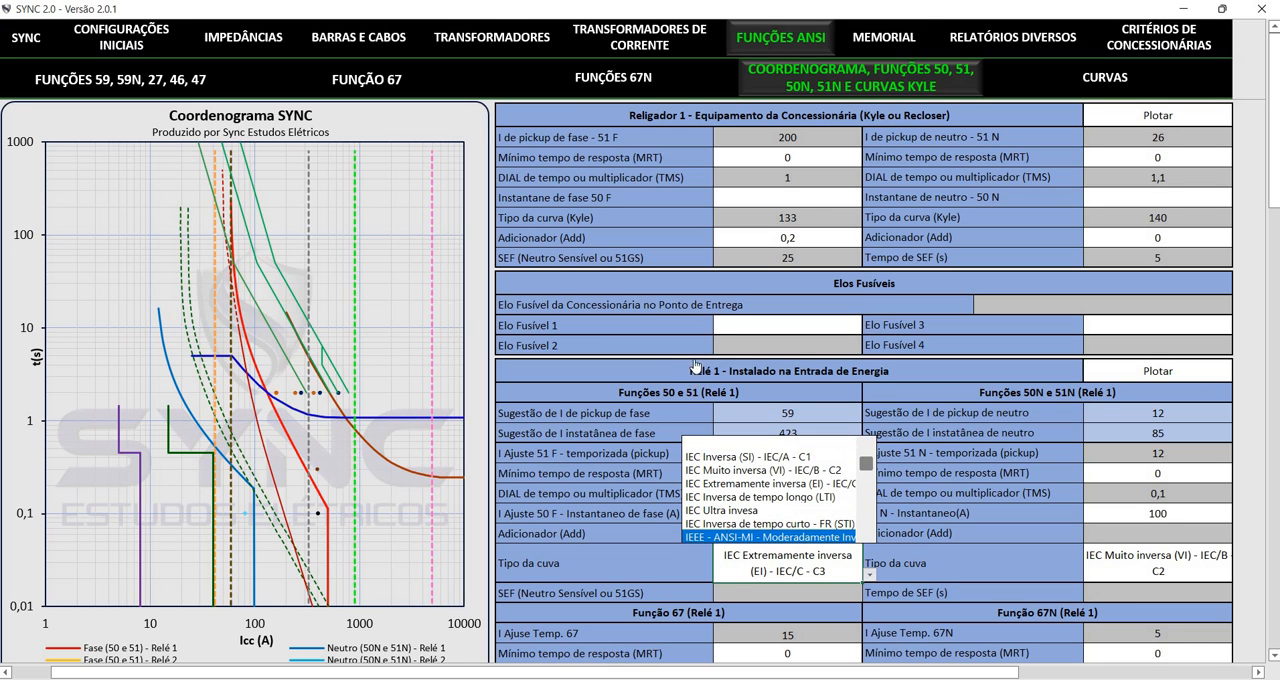
pyautogui.click(760, 456)
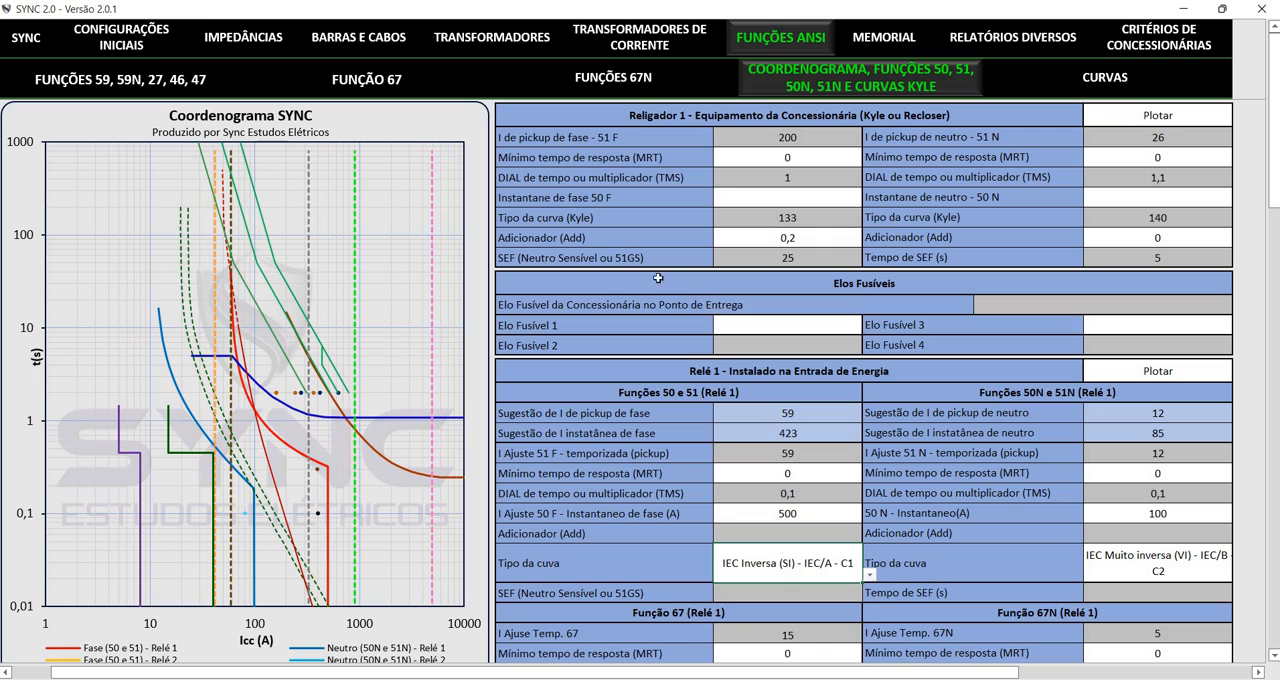
# Look through the remaining protection settings, from Relé 1's Função 67 to Relé 2 and 3, Religador 2 and 3 and the definite-time curve
pyautogui.scroll(-4, 583, 157)
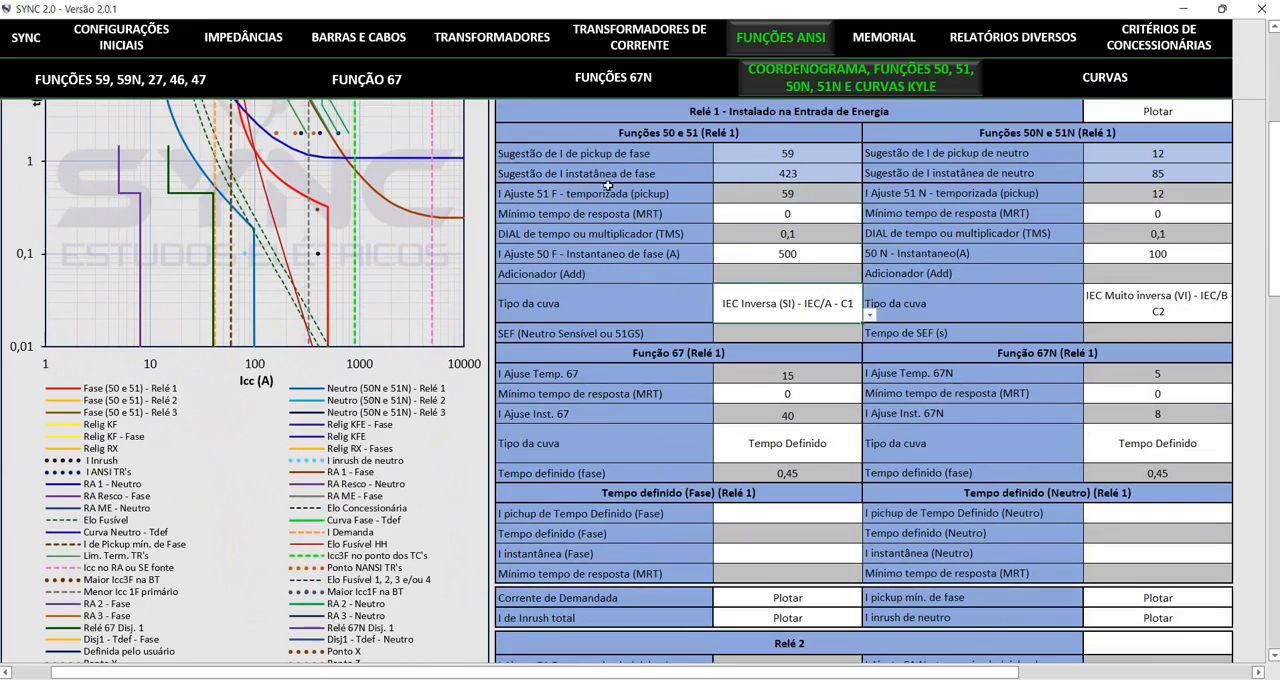
pyautogui.scroll(-2, 608, 188)
pyautogui.scroll(-4, 787, 324)
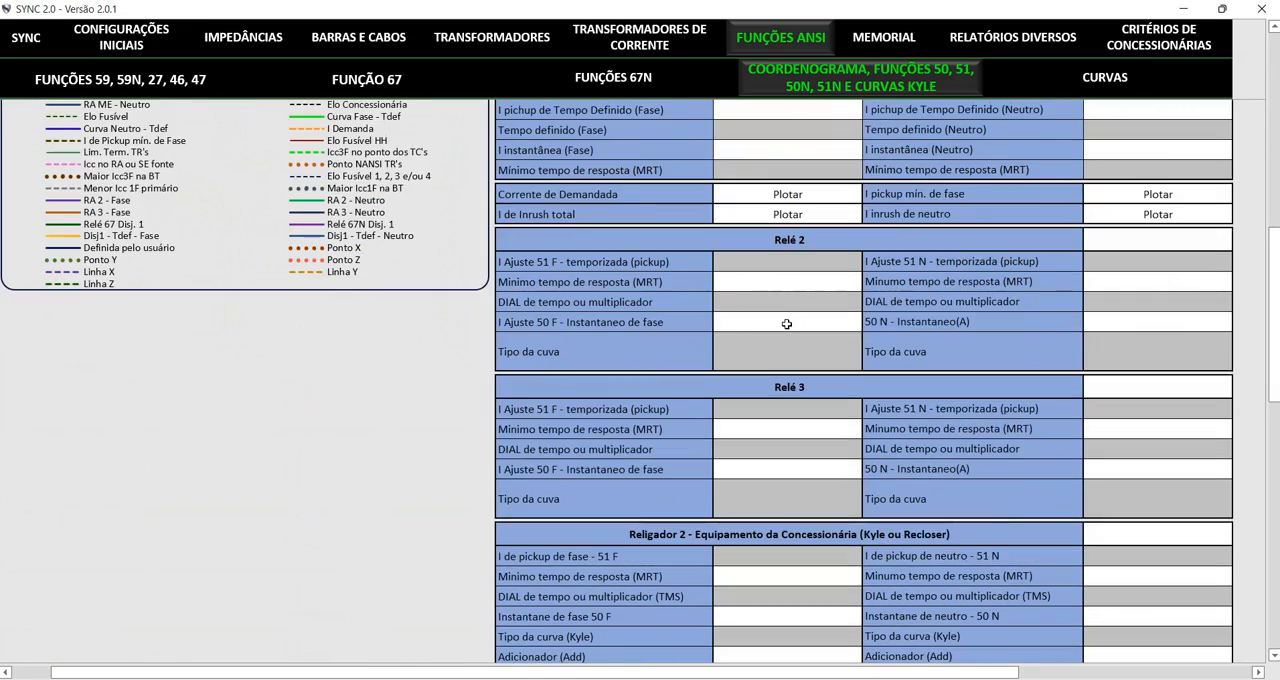
pyautogui.scroll(-2, 787, 324)
pyautogui.scroll(-3, 789, 331)
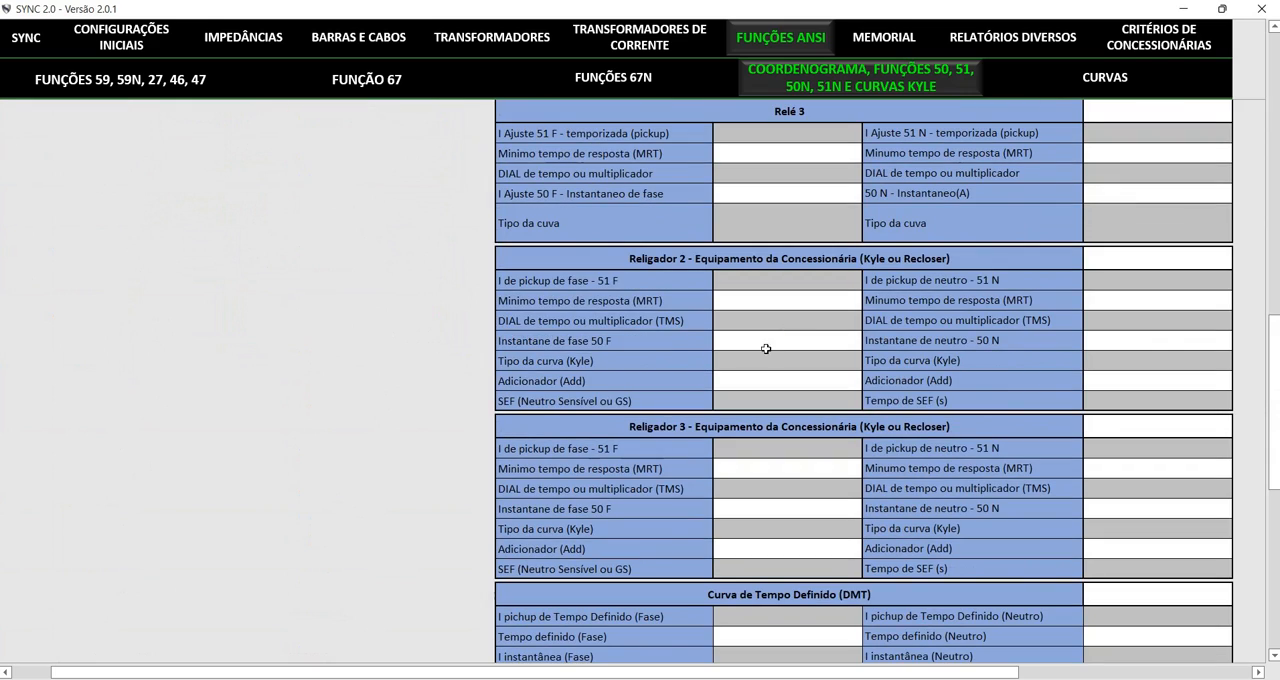
pyautogui.scroll(12, 705, 310)
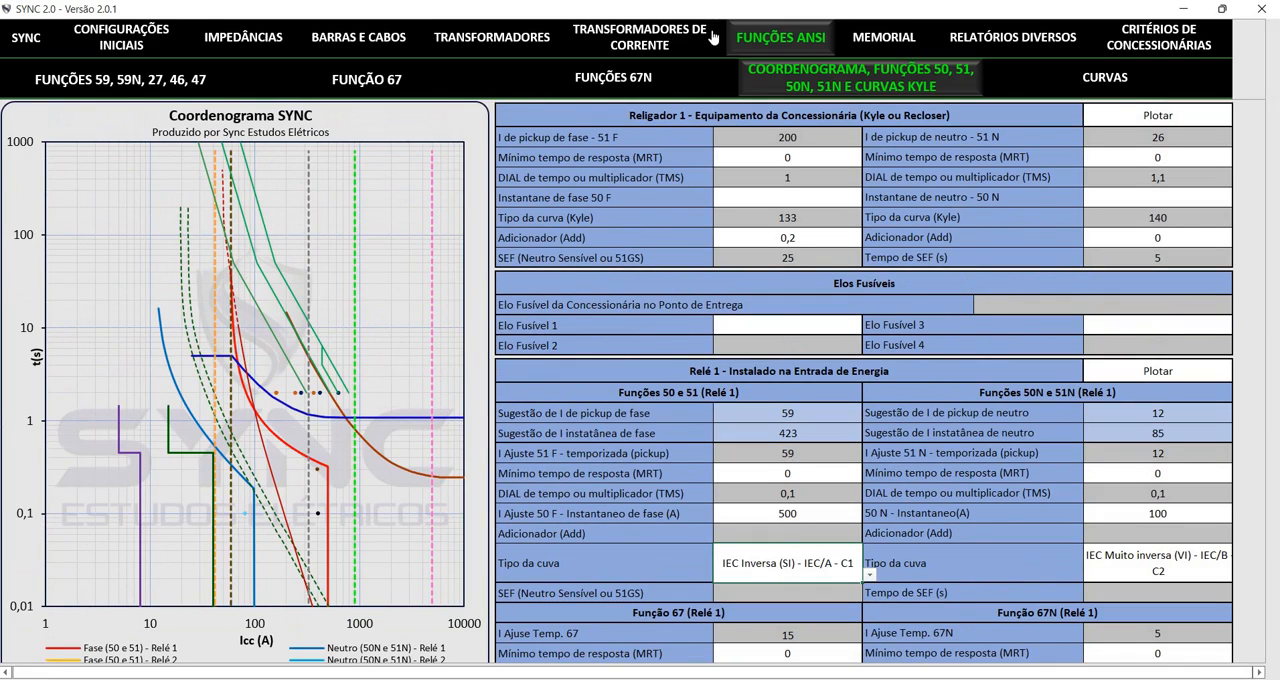
# Open the Memorial report and return to the SYNC home page with its open, save and report-generation options
pyautogui.click(883, 37)
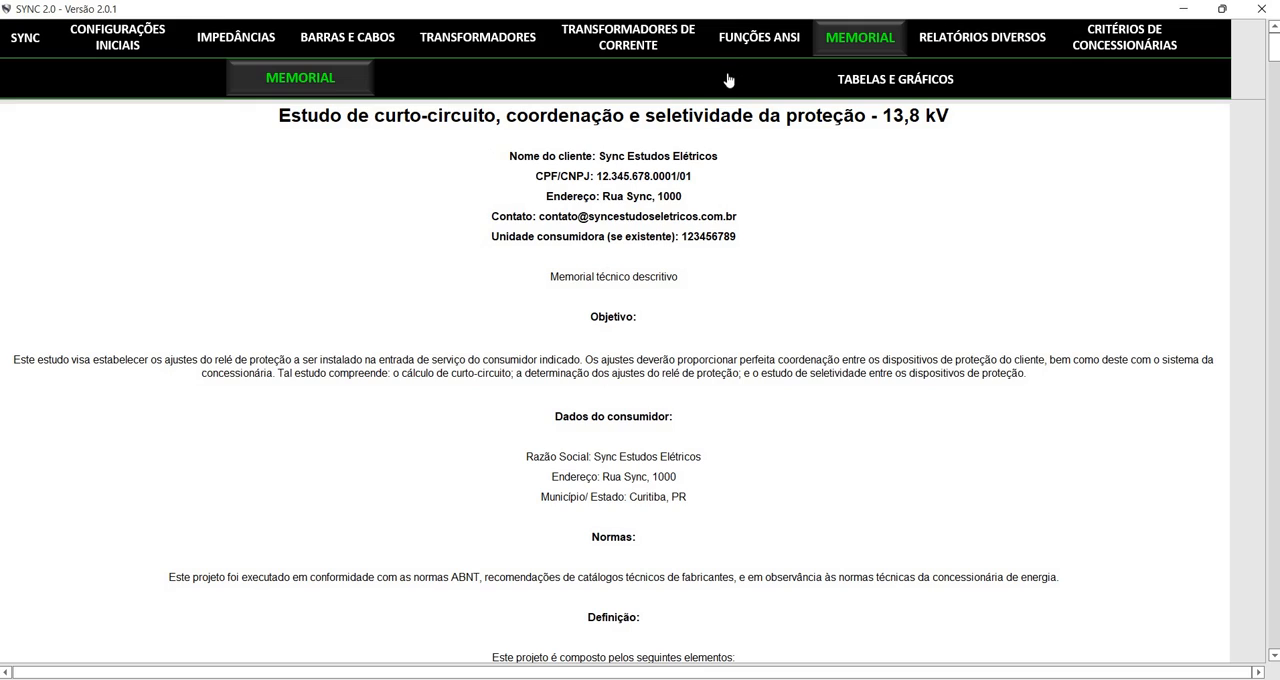
pyautogui.click(20, 37)
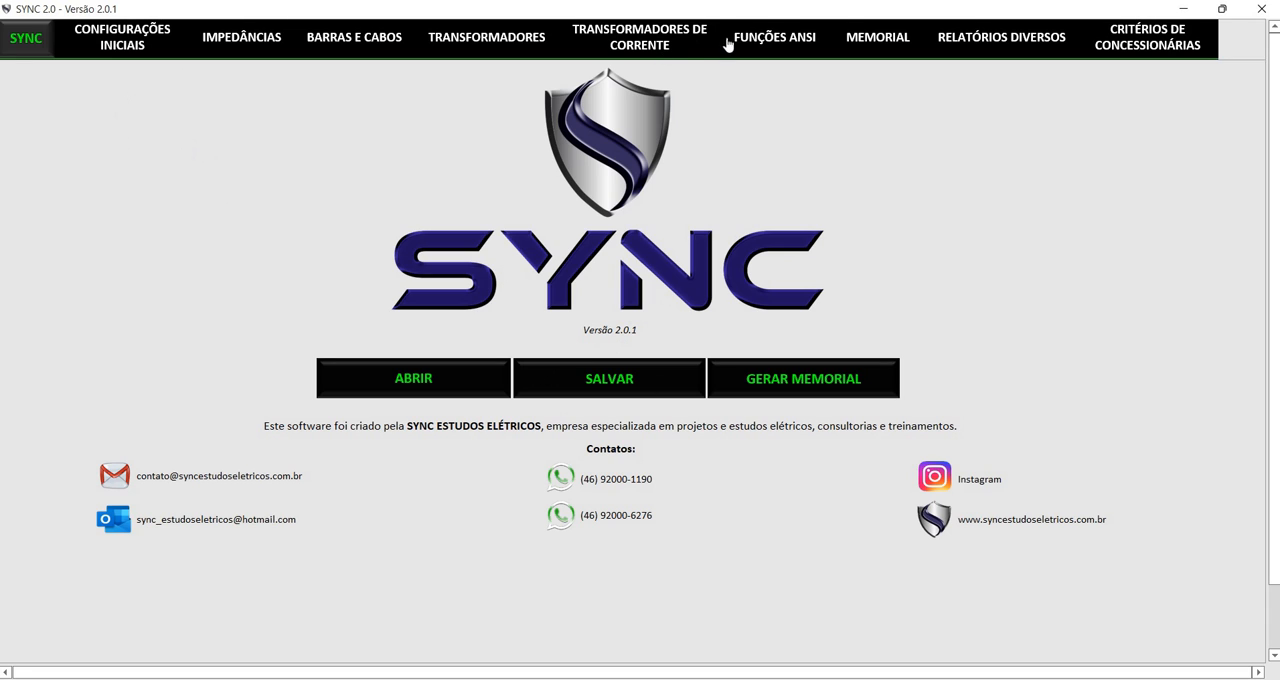
# Open the Memorial's Tabelas e Gráficos and examine the Copel tables, coordination chart, directionality diagrams and voltage function chart
pyautogui.click(878, 37)
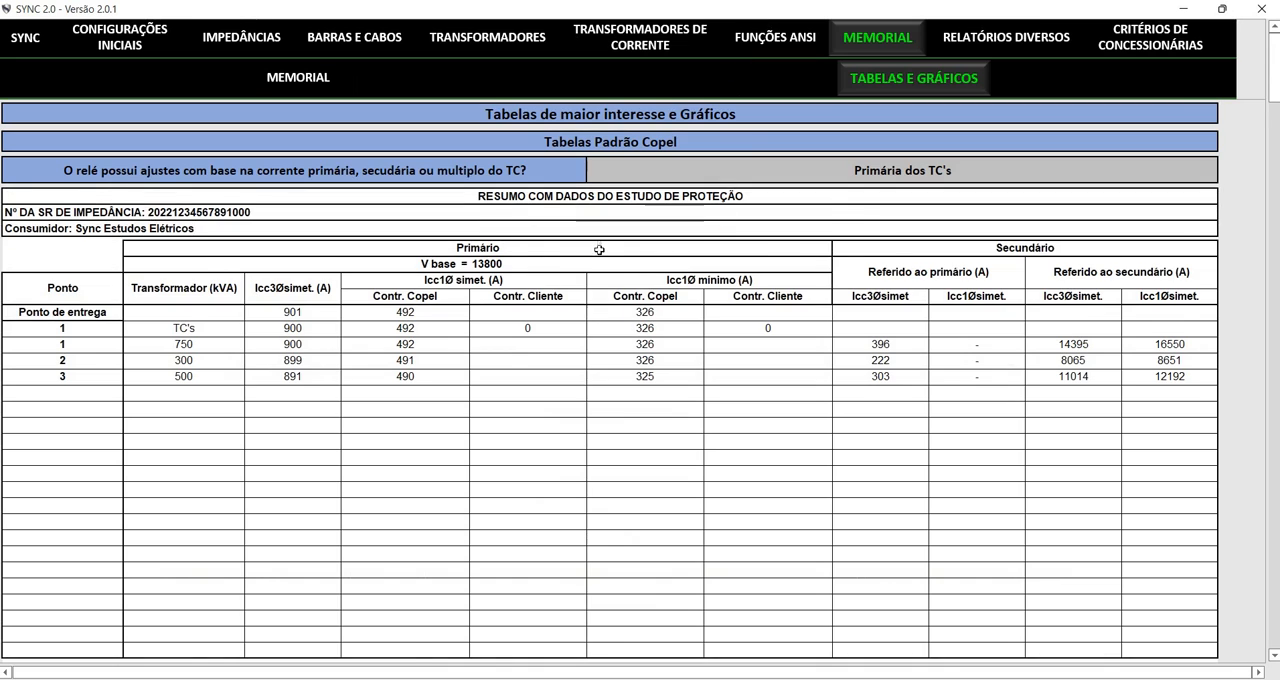
pyautogui.scroll(-2, 599, 249)
pyautogui.scroll(-4, 622, 243)
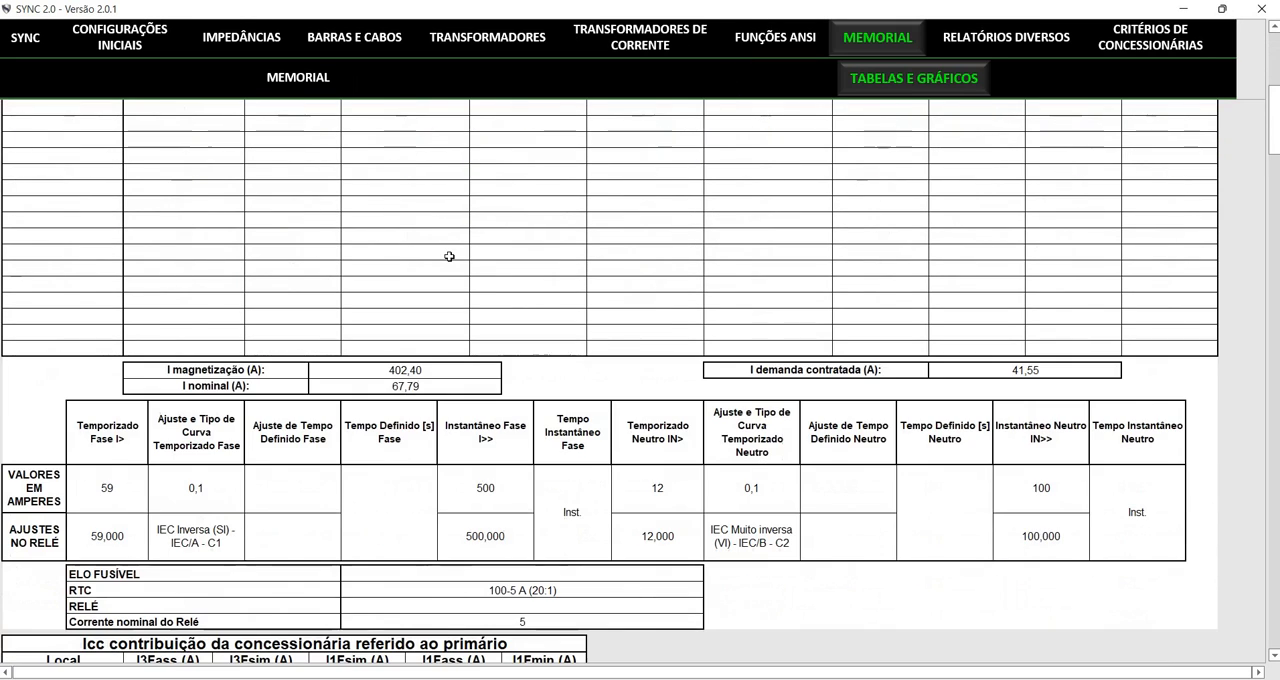
pyautogui.scroll(-1, 449, 257)
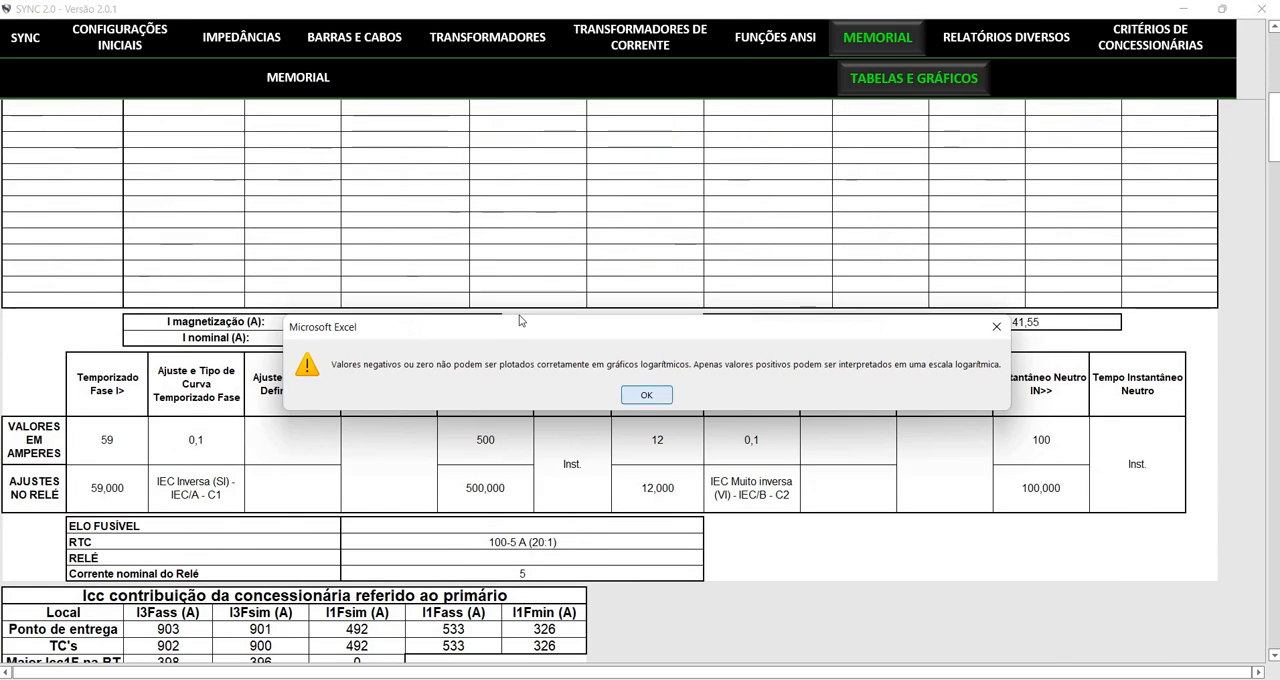
pyautogui.press('Return')
pyautogui.scroll(-14, 512, 290)
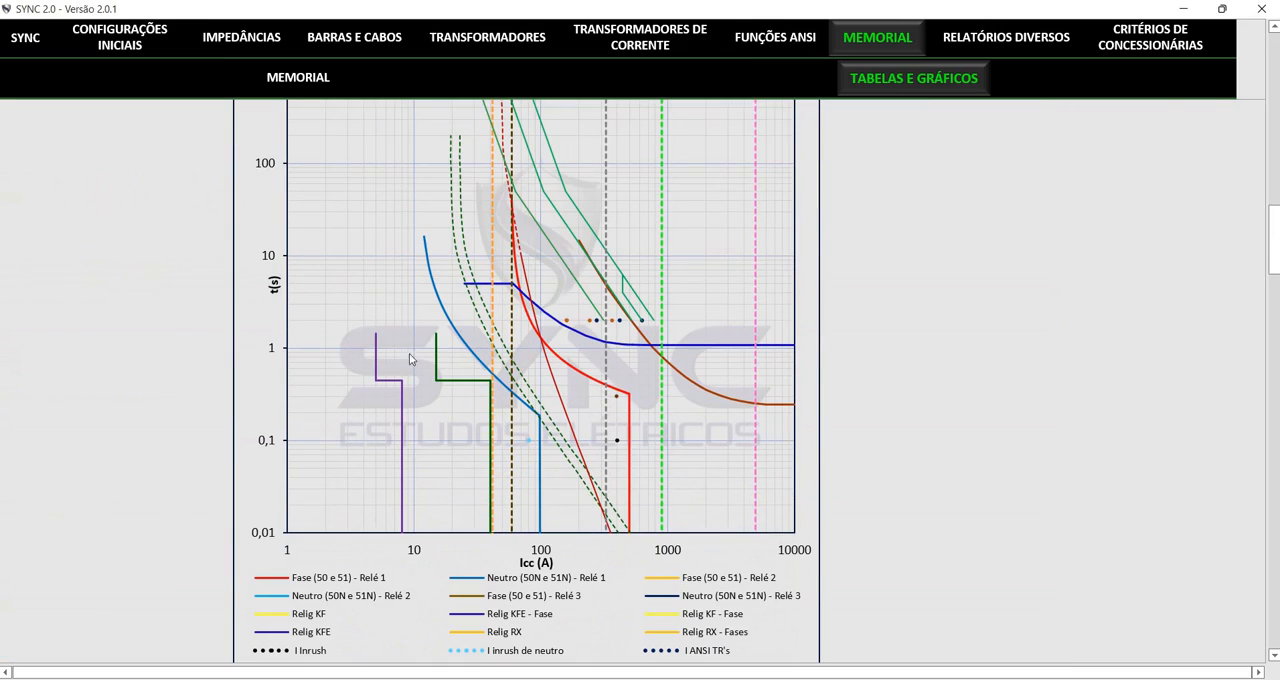
pyautogui.scroll(-20, 537, 216)
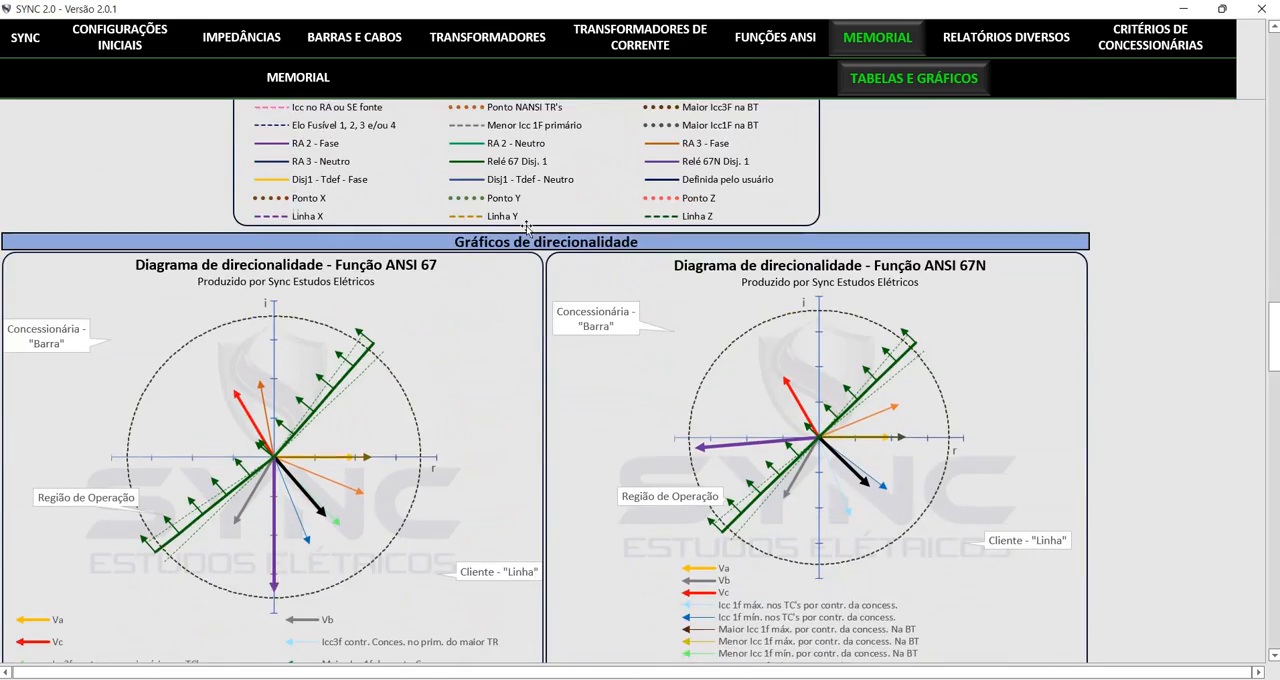
pyautogui.scroll(-6, 519, 235)
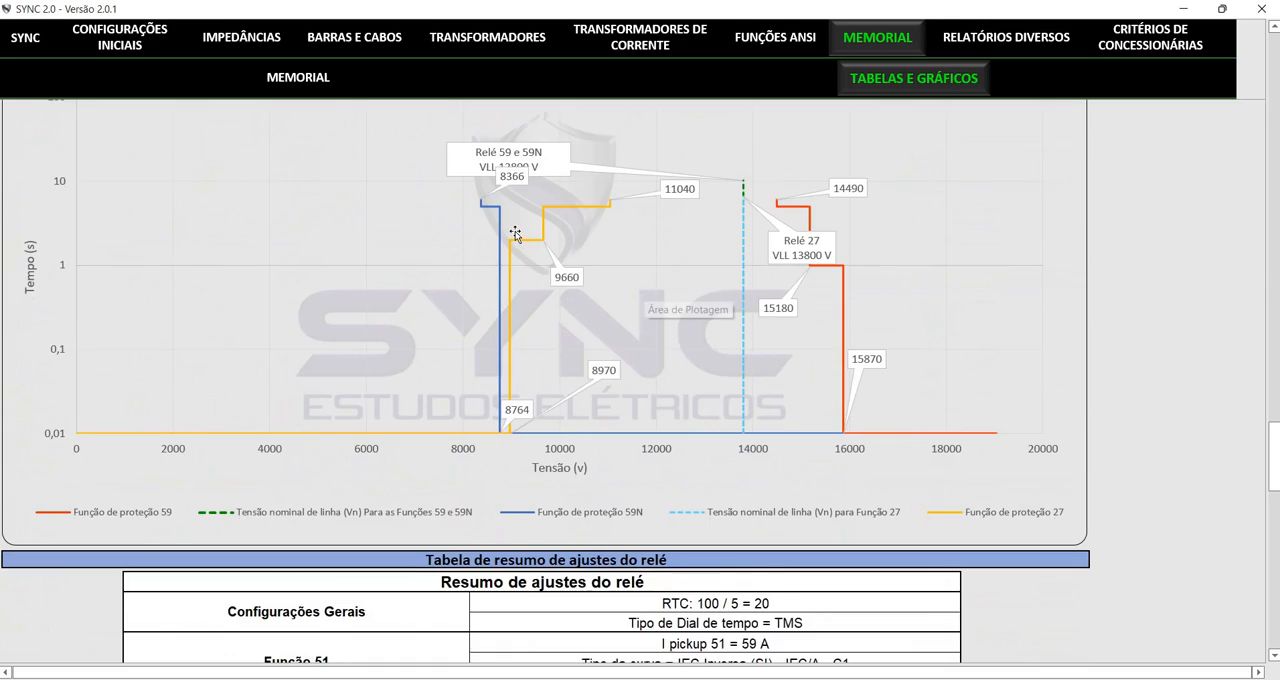
# Compare the Coordenograma with the relay settings summary for functions 51N, 50N, 67, 67N and 59, and return to the first table
pyautogui.scroll(-2, 516, 235)
pyautogui.scroll(7, 515, 232)
pyautogui.scroll(20, 515, 226)
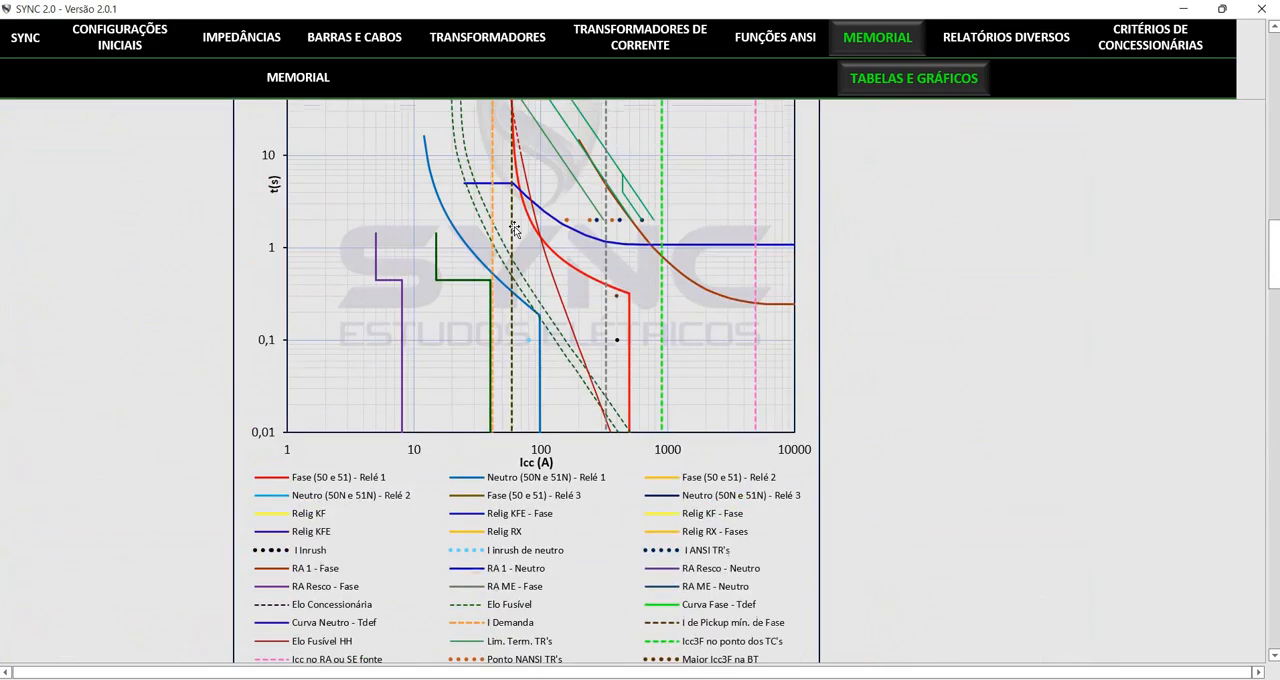
pyautogui.scroll(-20, 515, 232)
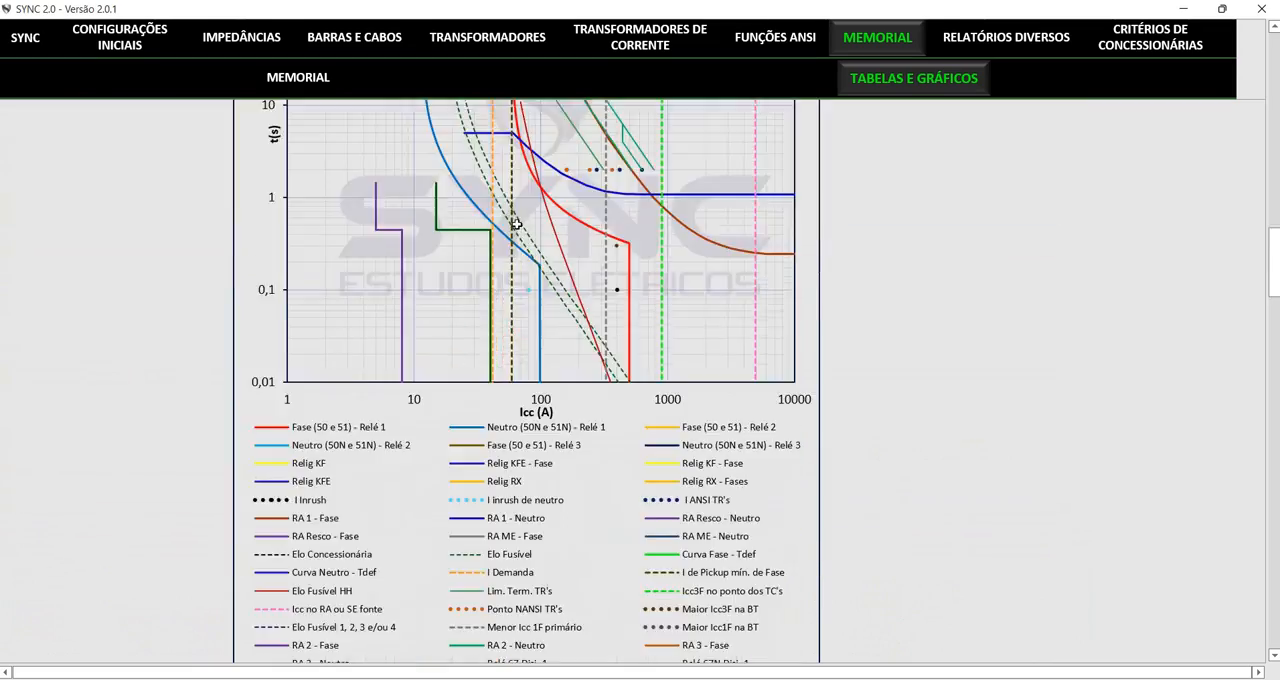
pyautogui.scroll(15, 522, 237)
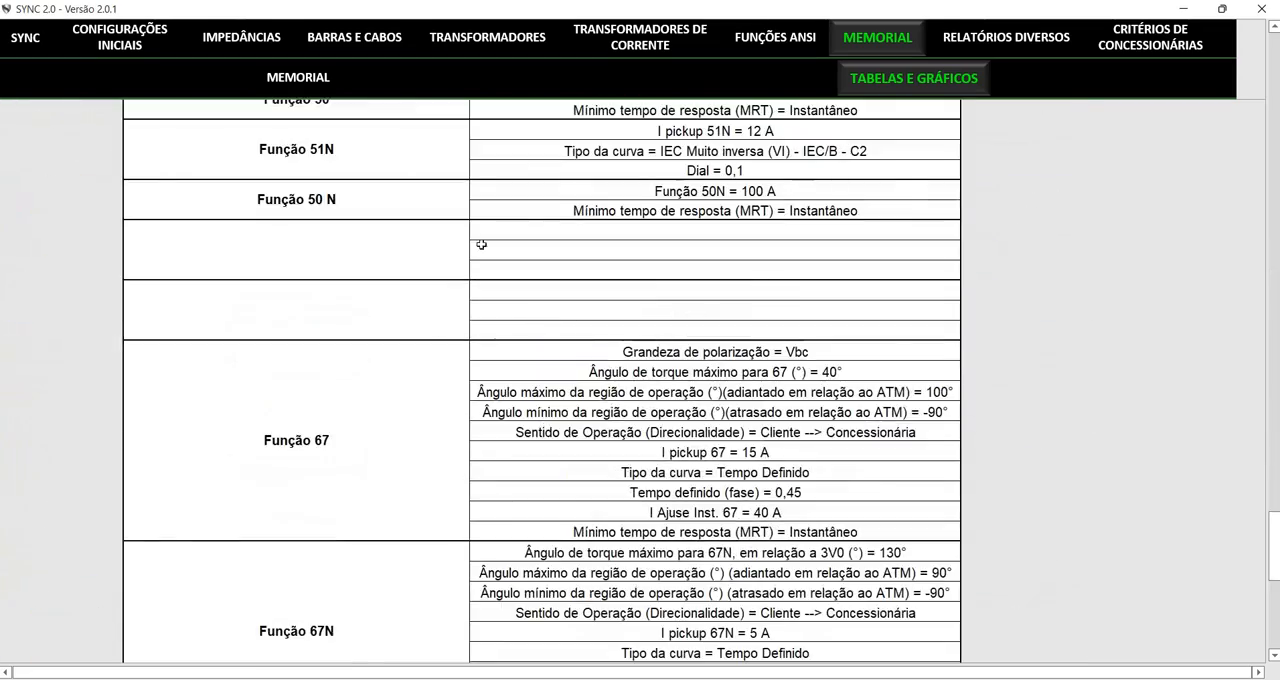
pyautogui.scroll(-6, 537, 314)
pyautogui.scroll(-2, 604, 301)
pyautogui.scroll(15, 615, 285)
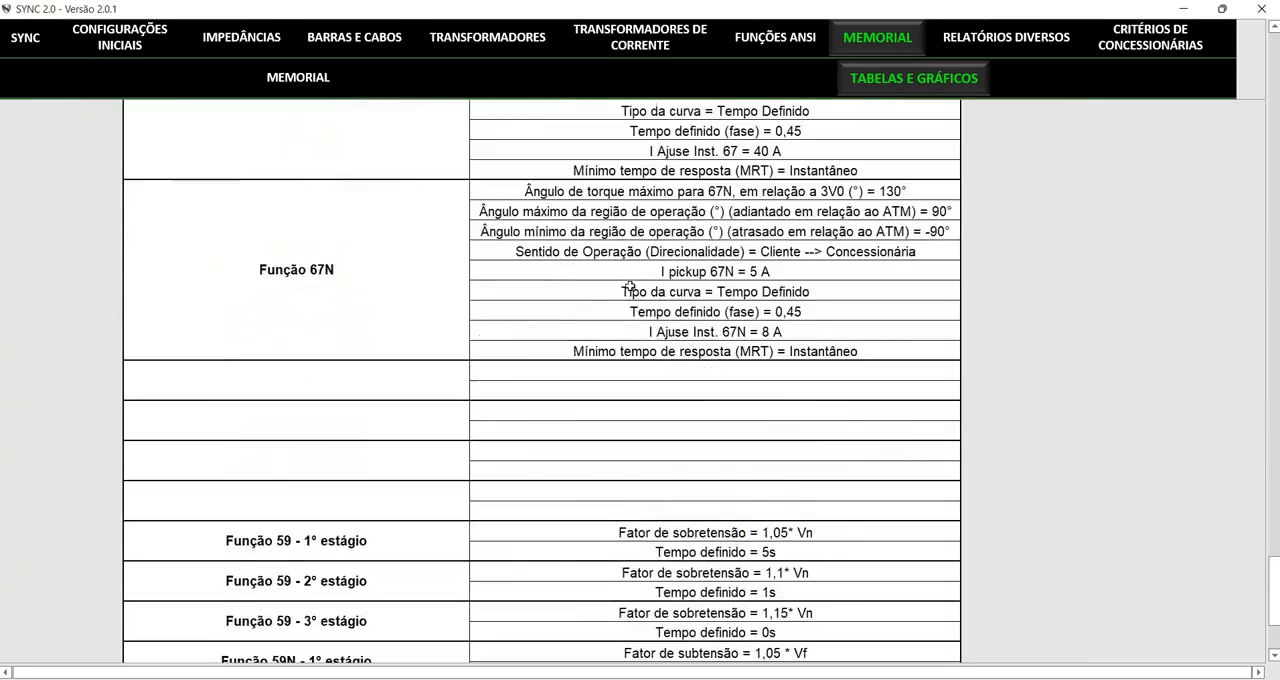
pyautogui.scroll(20, 624, 262)
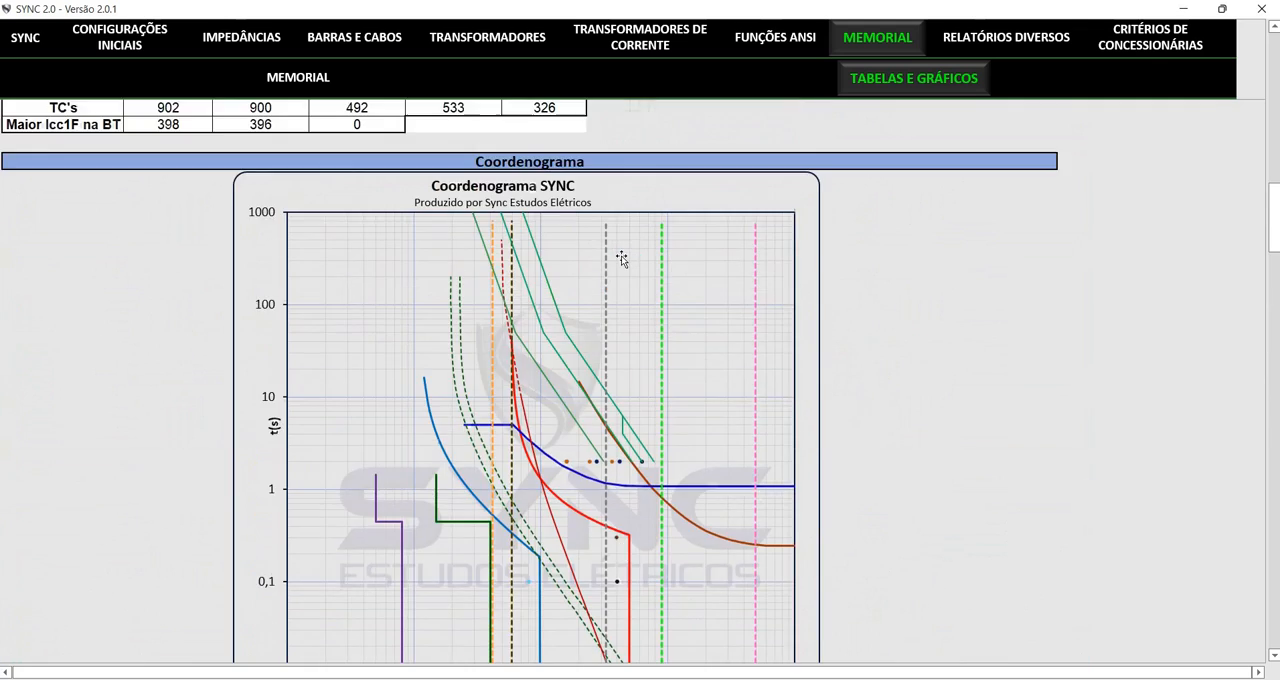
pyautogui.scroll(1, 623, 255)
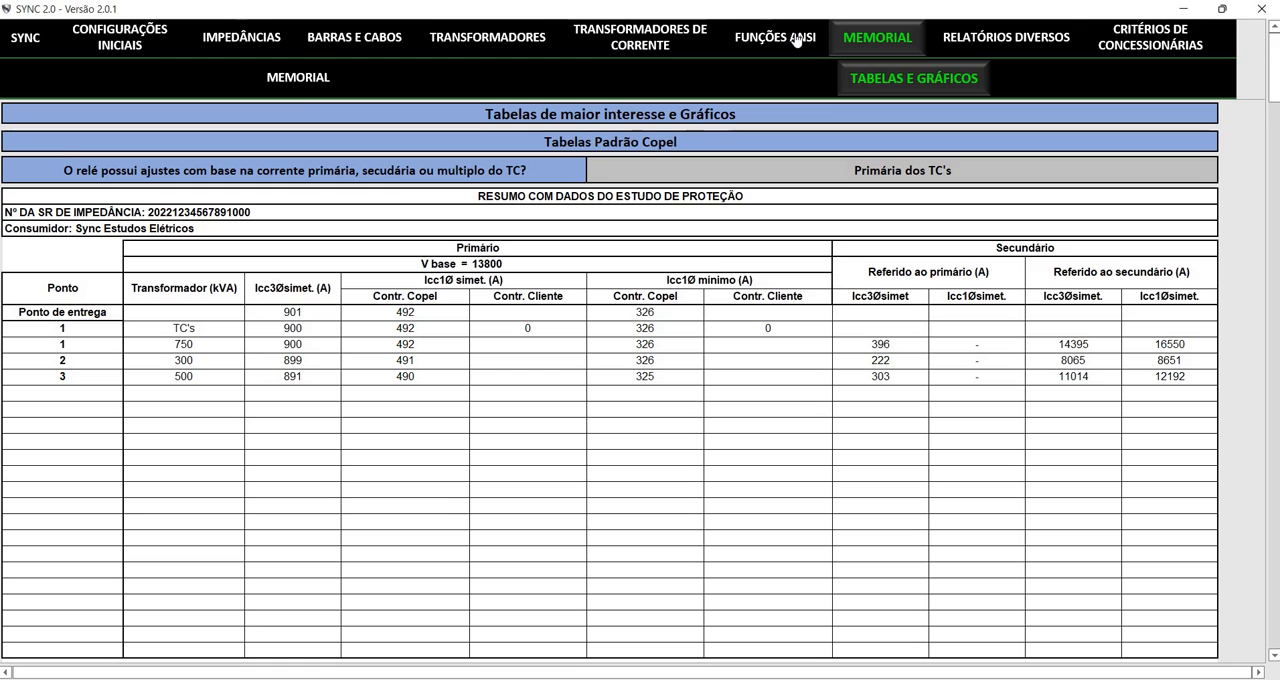
# Open Relatórios Diversos and examine the per-phase primary short-circuit tables for faults fed only by the utility
pyautogui.click(1006, 37)
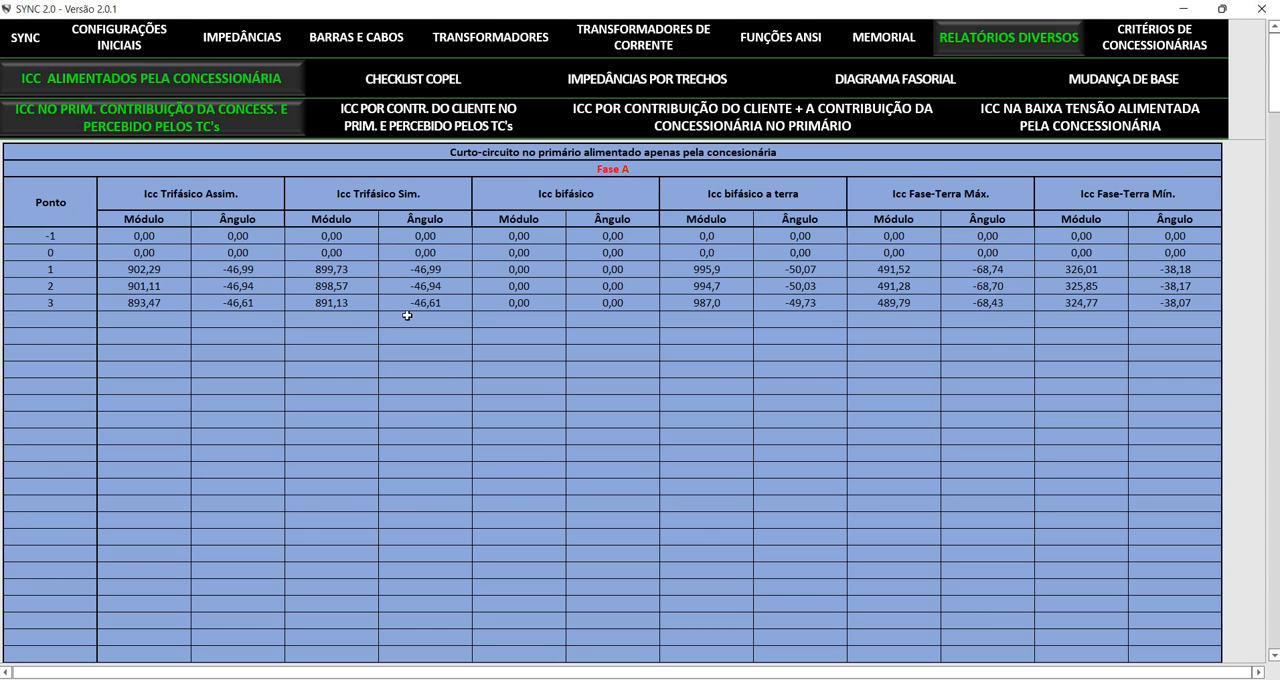
pyautogui.scroll(-10, 437, 291)
pyautogui.scroll(-15, 444, 286)
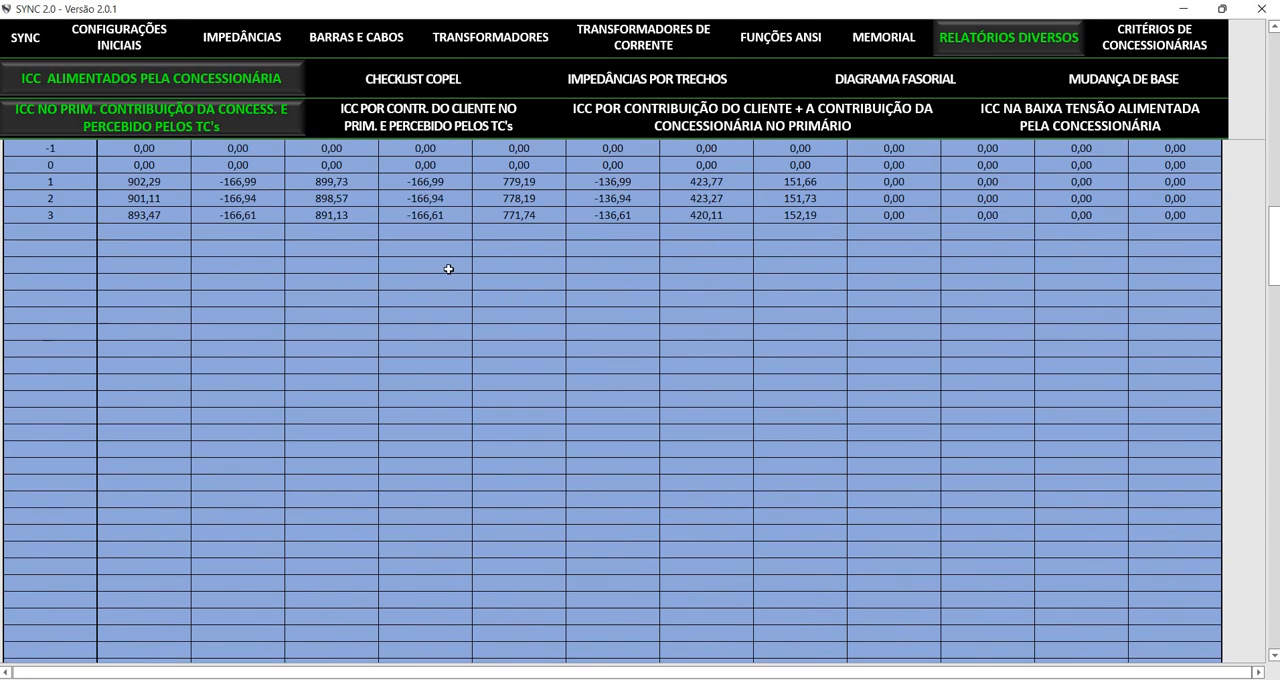
# Examine the remaining short-circuit reports: neutral currents, client contribution, combined utility and client contribution, and low-voltage faults fed by the utility
pyautogui.scroll(20, 465, 258)
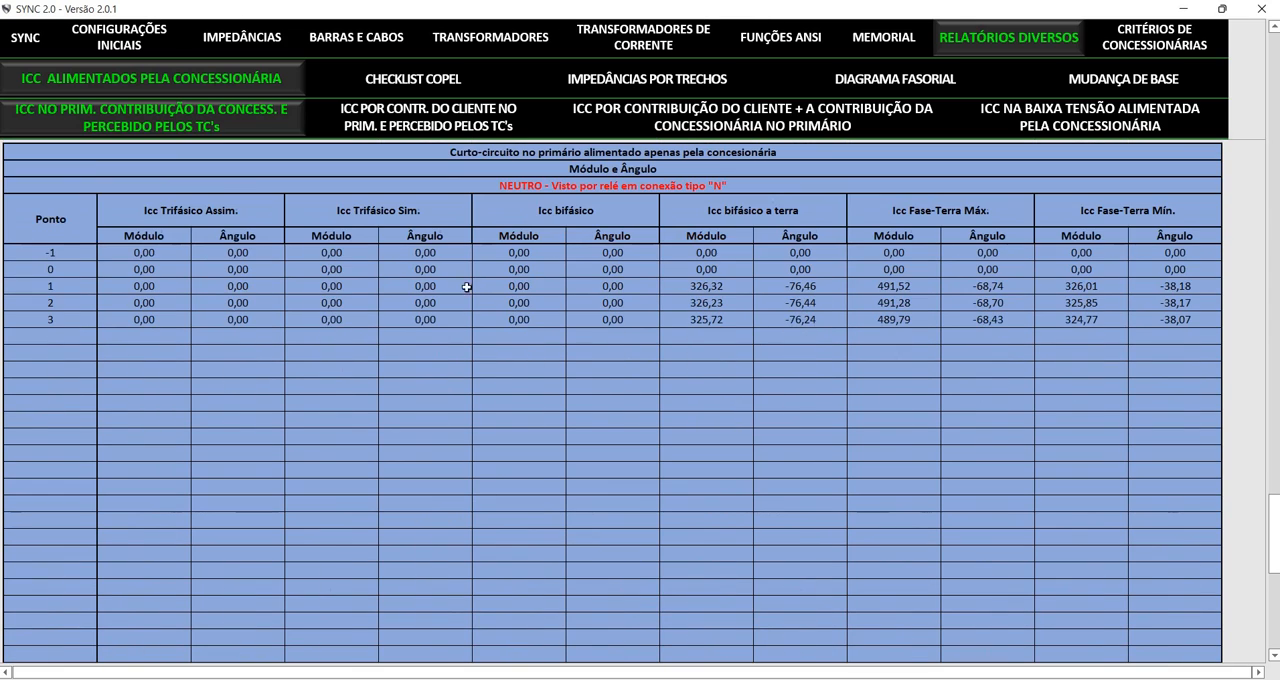
pyautogui.scroll(15, 371, 184)
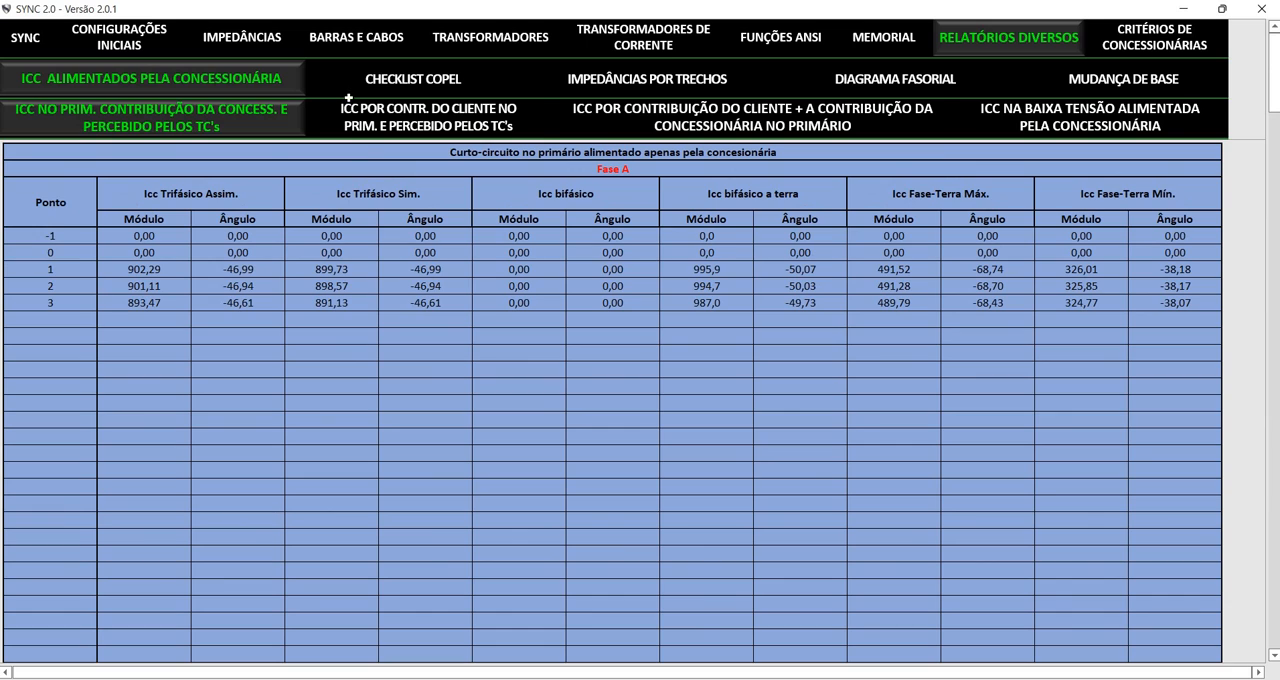
pyautogui.click(348, 100)
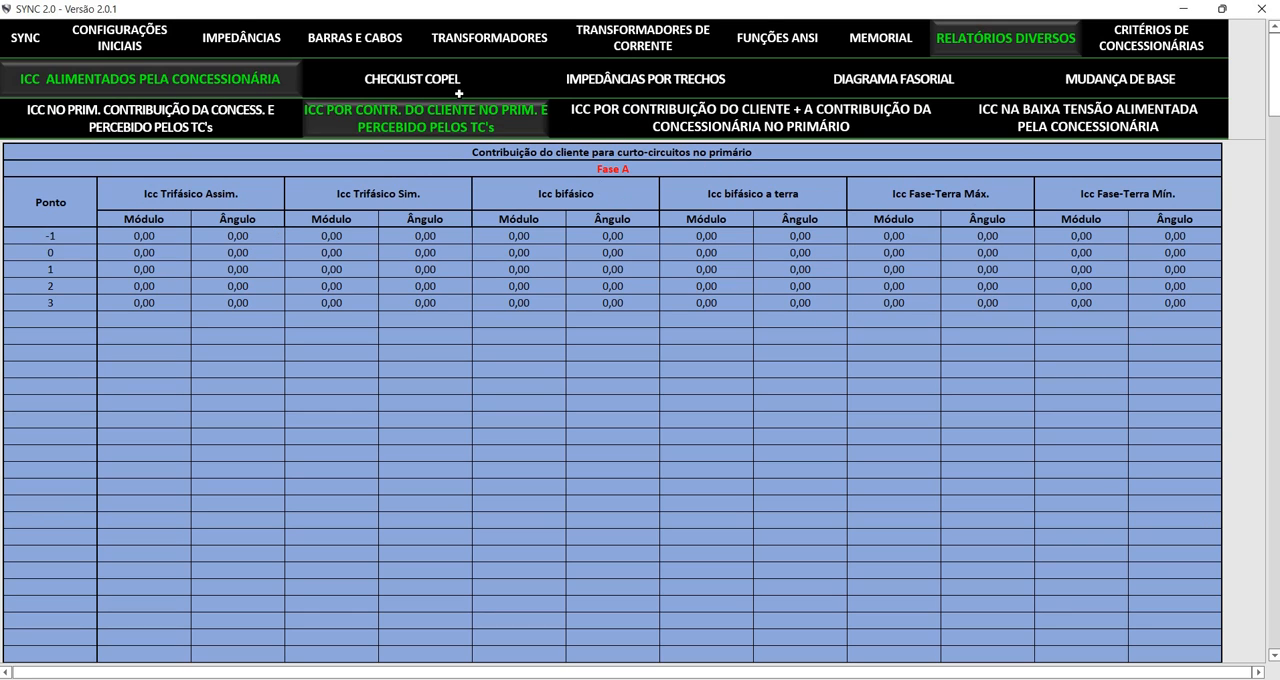
pyautogui.click(641, 110)
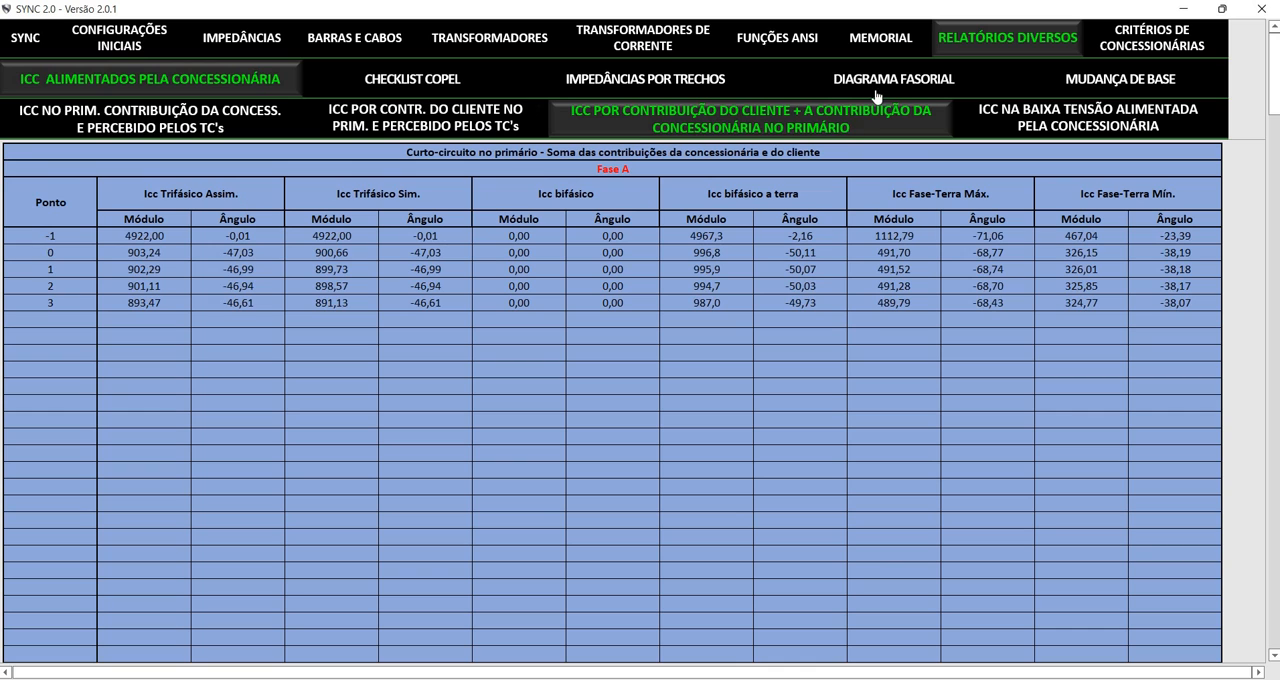
pyautogui.click(1088, 117)
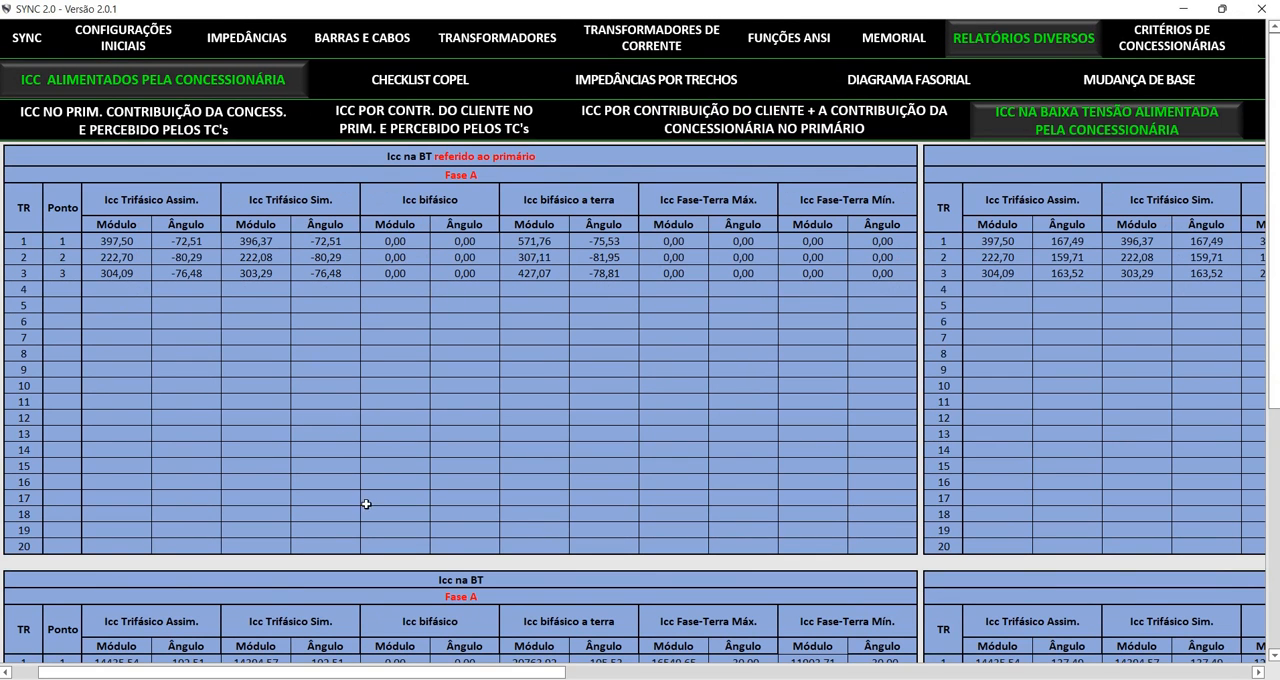
pyautogui.scroll(-3, 466, 342)
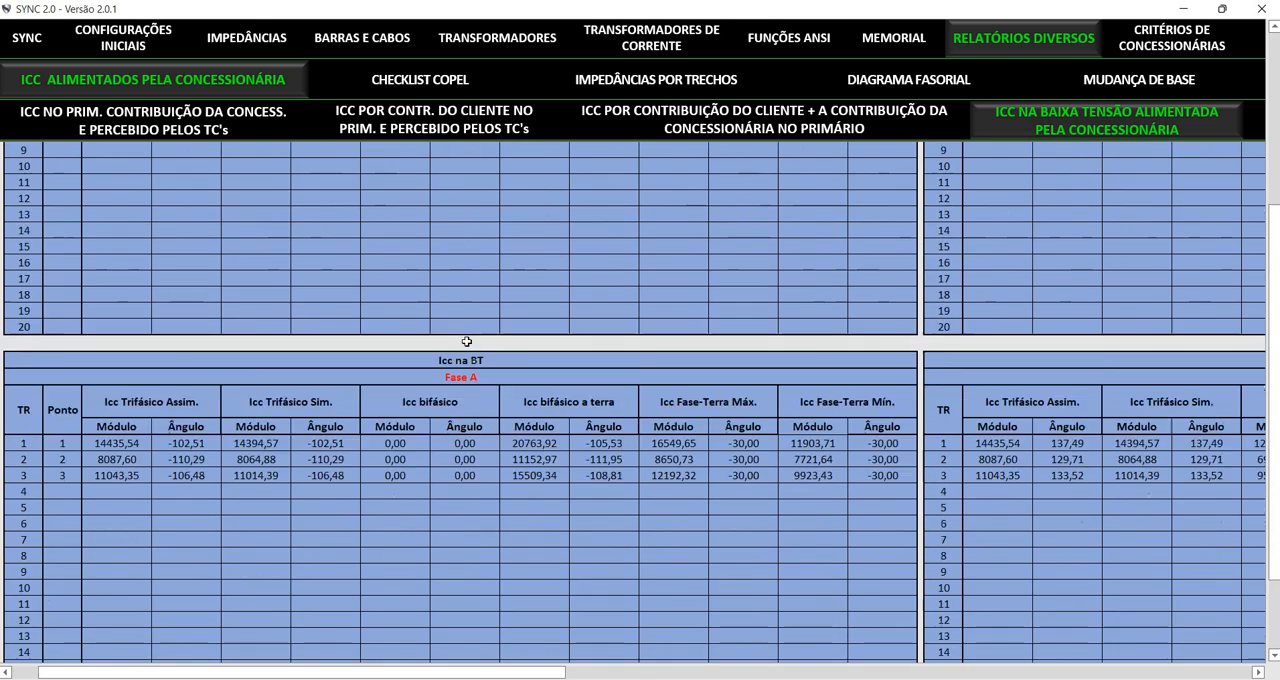
pyautogui.scroll(-2, 466, 342)
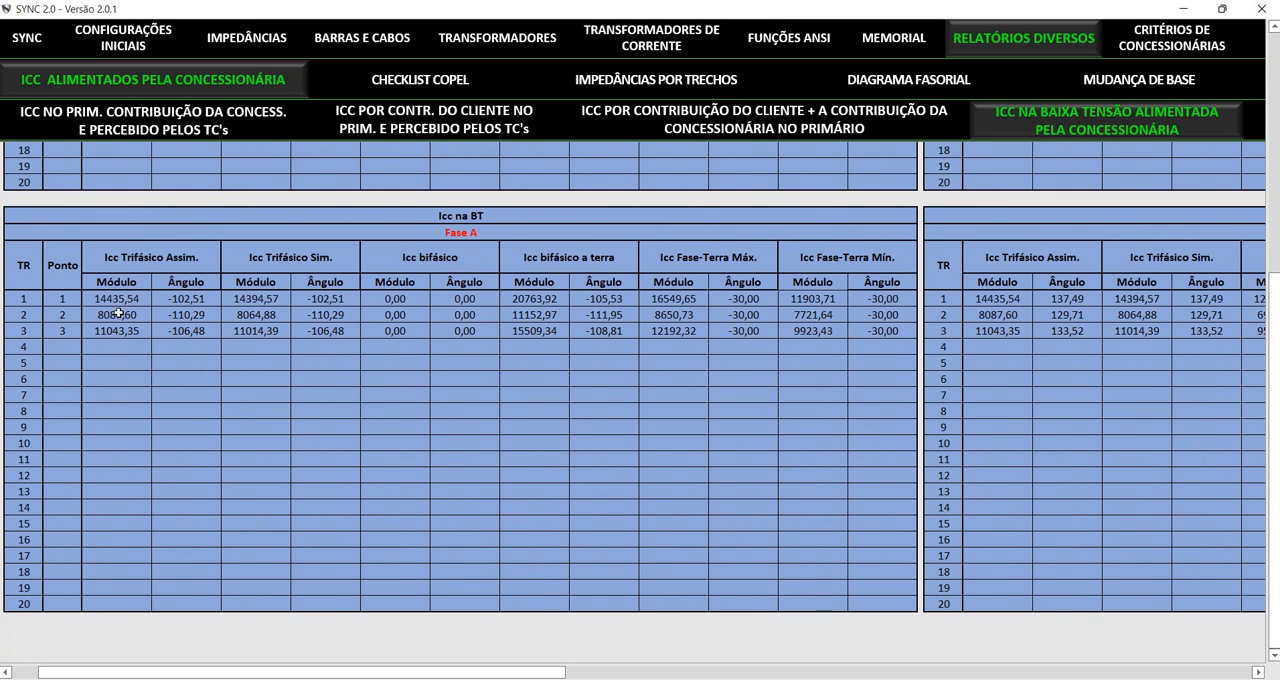
pyautogui.scroll(5, 118, 314)
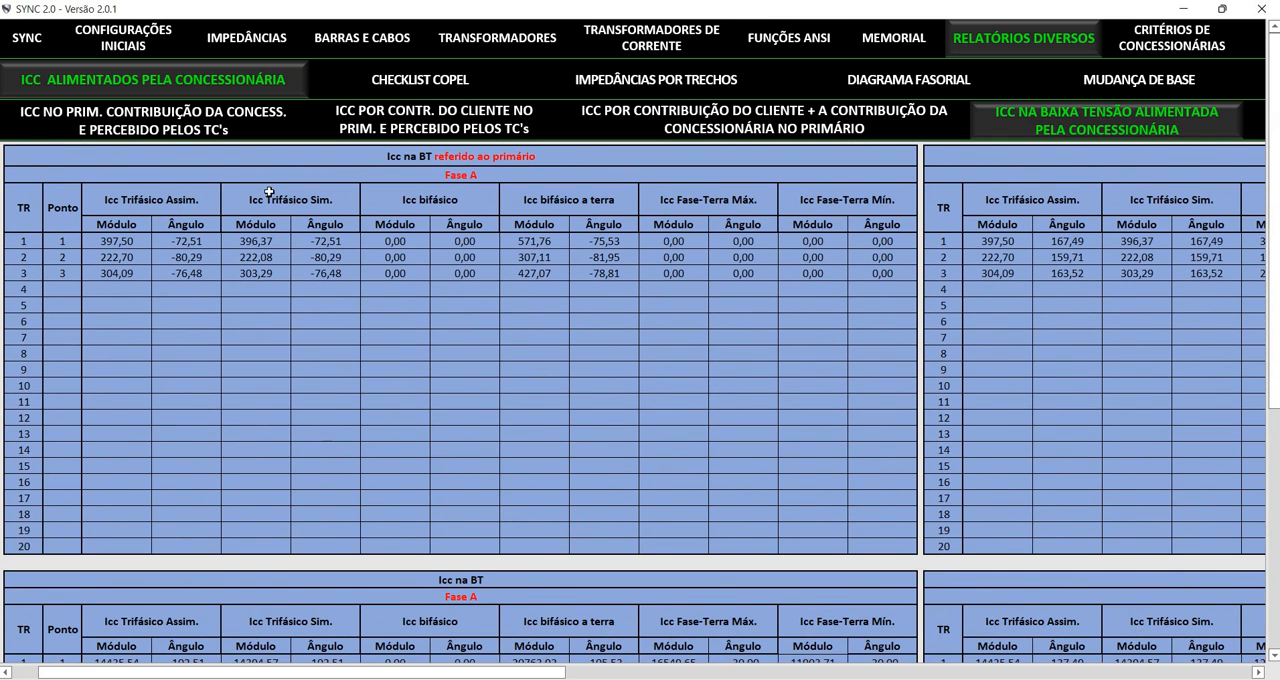
# Open the Checklist Copel and check the relay settings against the utility's criteria
pyautogui.click(355, 72)
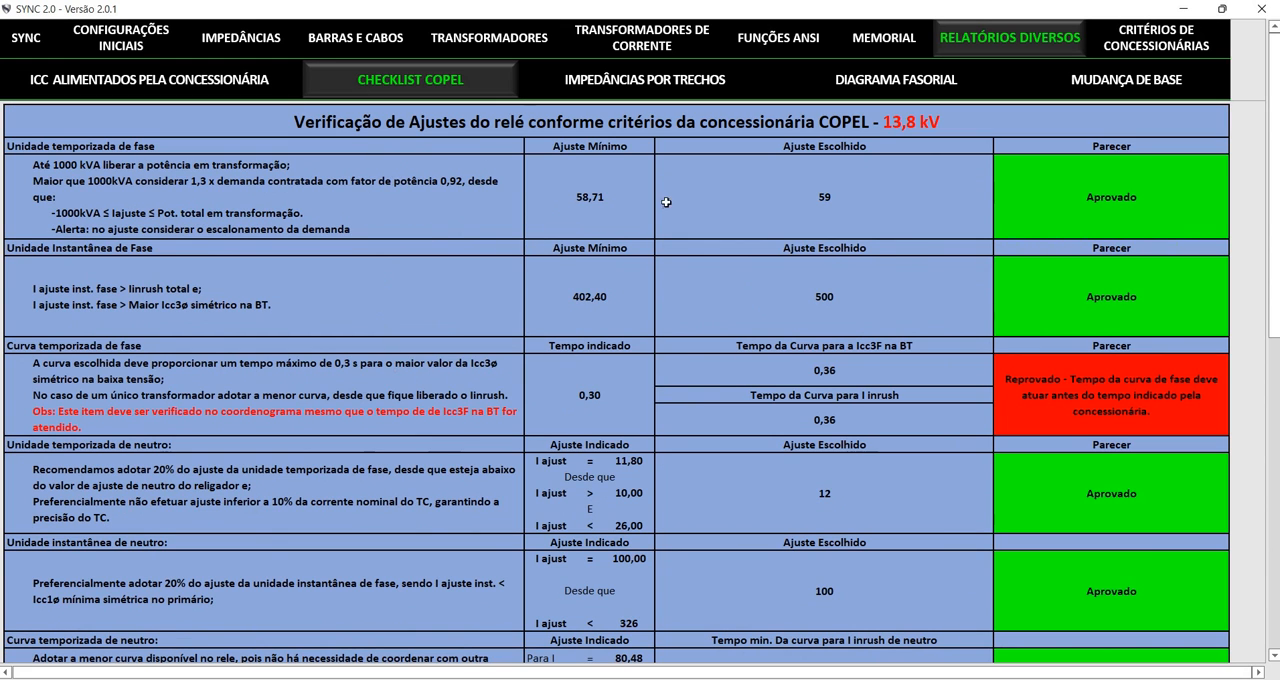
pyautogui.scroll(-3, 643, 393)
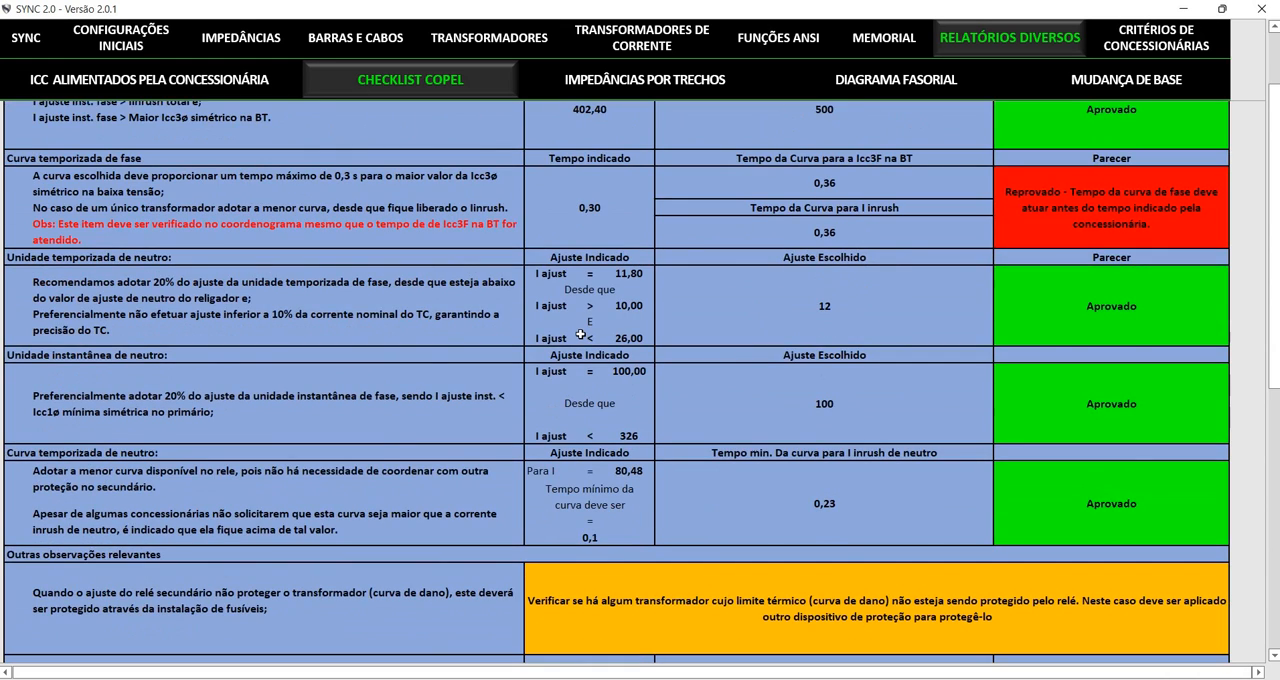
pyautogui.scroll(3, 580, 334)
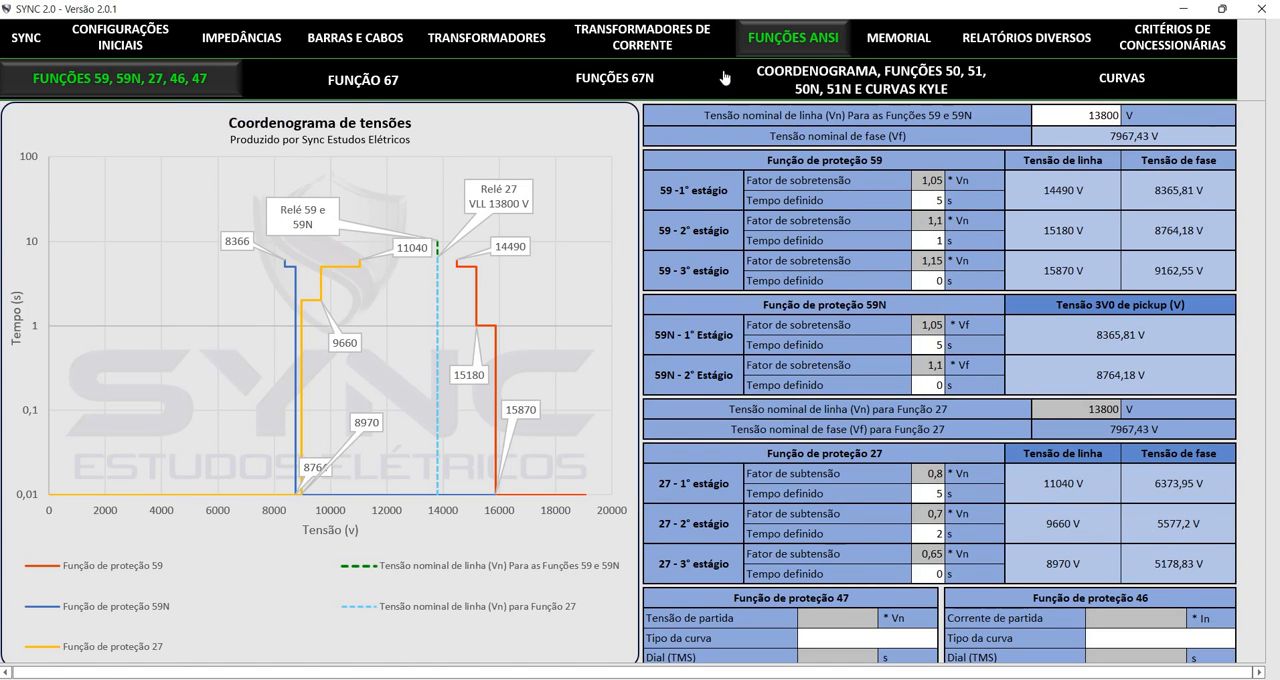
# In the Coordenograma settings, change Relé 1's phase curve type for functions 50 and 51 to IEC Muito inversa (VI) - IEC/B - C2
pyautogui.click(727, 79)
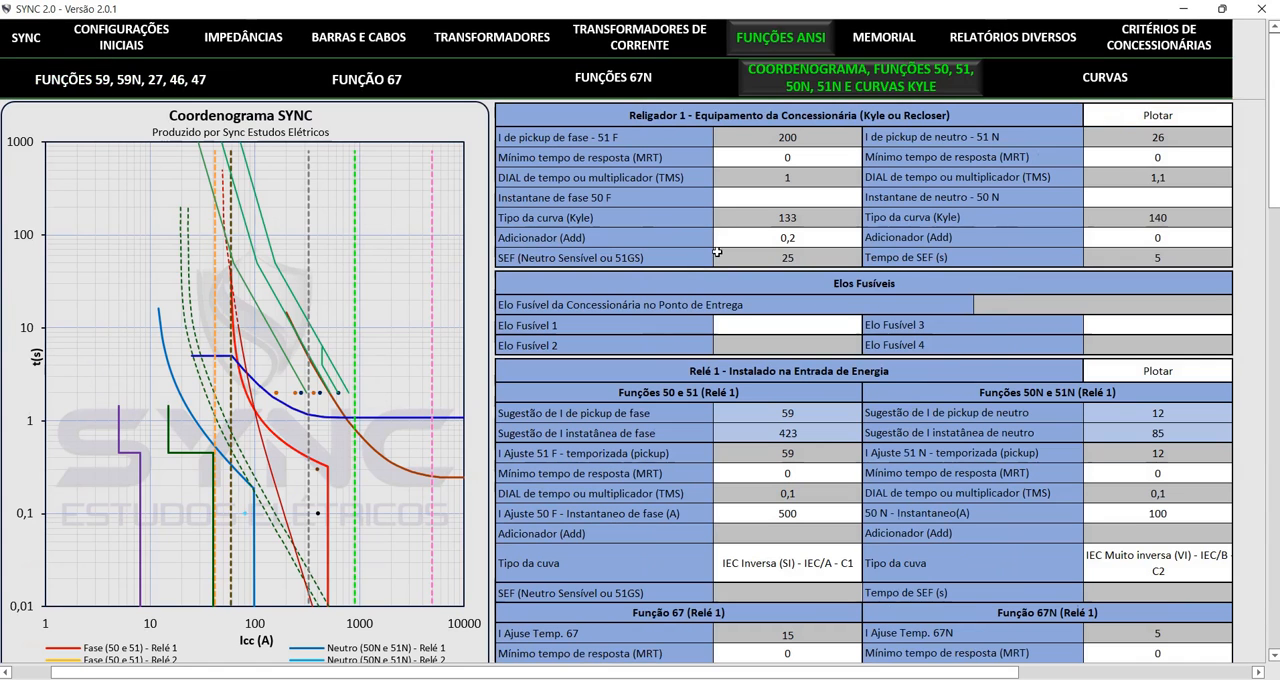
pyautogui.click(820, 549)
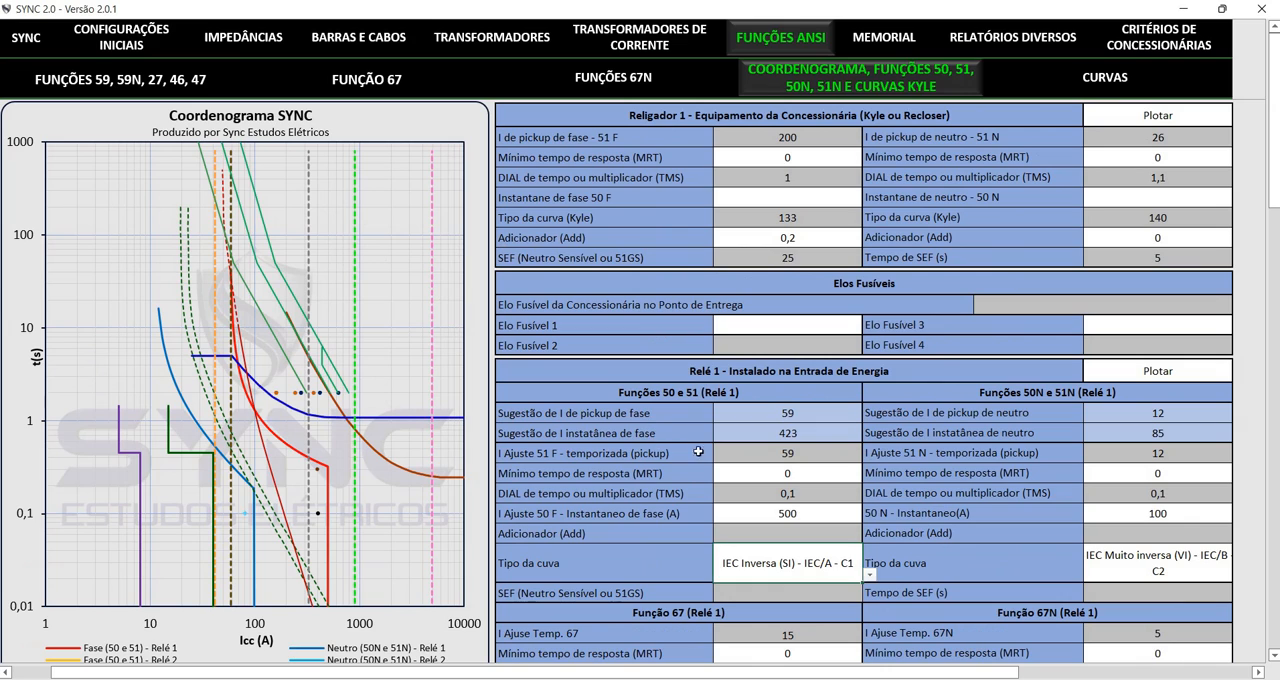
pyautogui.click(869, 575)
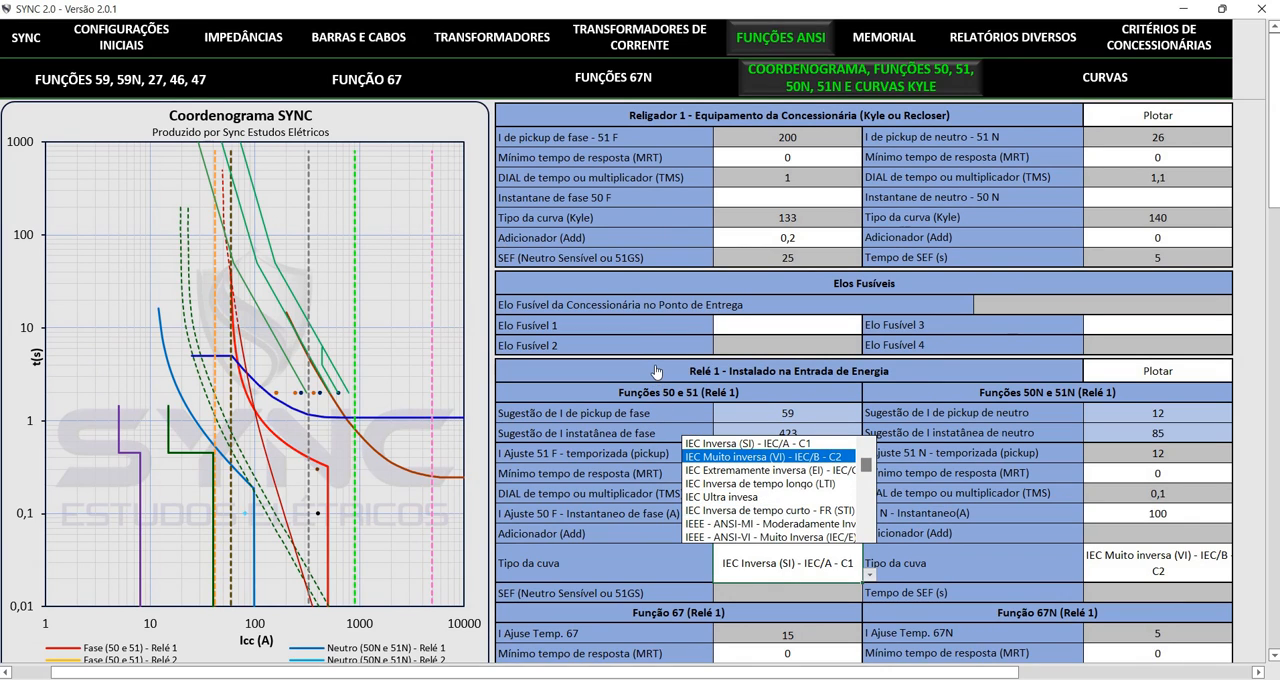
pyautogui.click(770, 456)
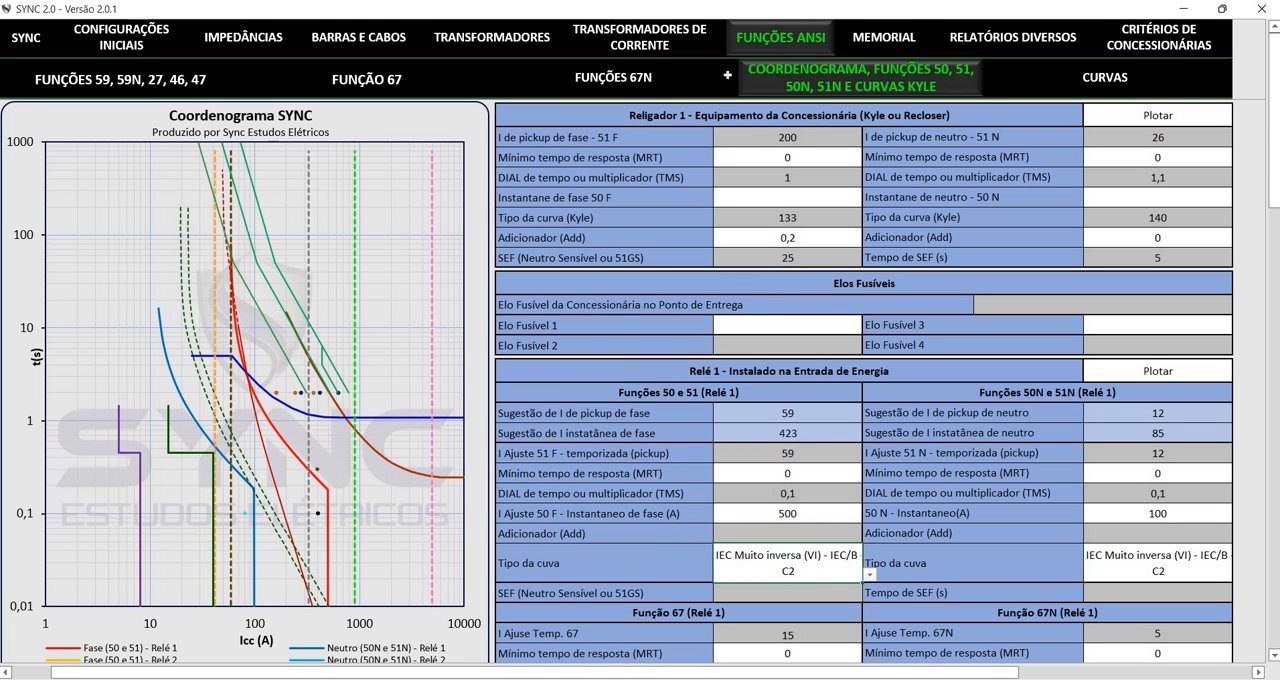
# Return to the Checklist Copel in Relatórios Diversos and recheck the verdicts for the phase and neutral settings
pyautogui.click(790, 33)
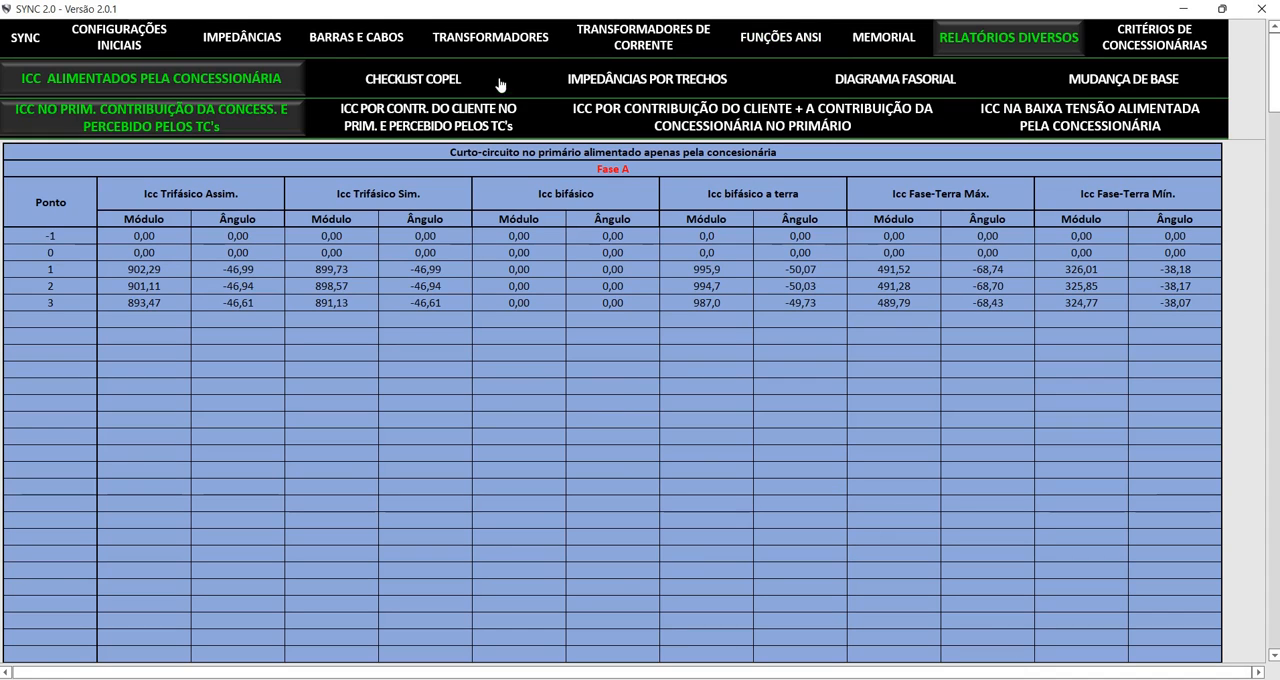
pyautogui.click(500, 82)
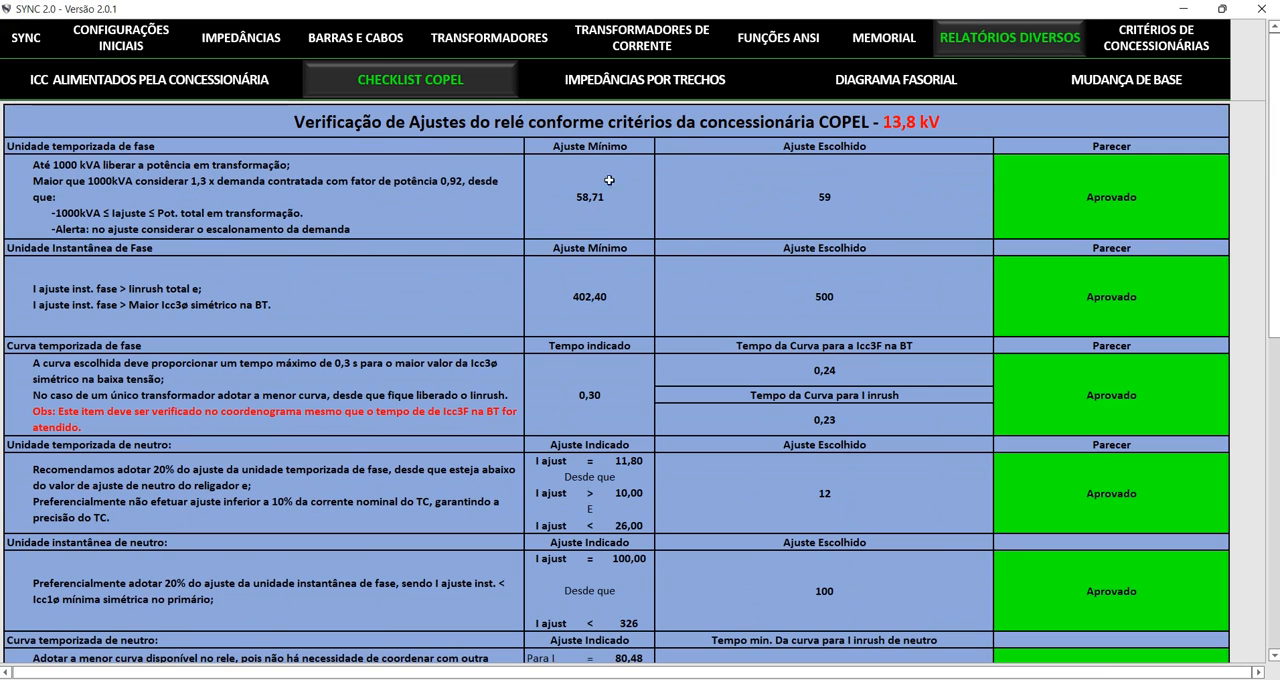
pyautogui.scroll(-3, 847, 250)
pyautogui.scroll(3, 908, 170)
pyautogui.scroll(-3, 900, 185)
pyautogui.scroll(3, 626, 348)
# Review Impedâncias por Trechos, the Diagrama Fasorial and the Critérios de Concessionárias
pyautogui.click(516, 69)
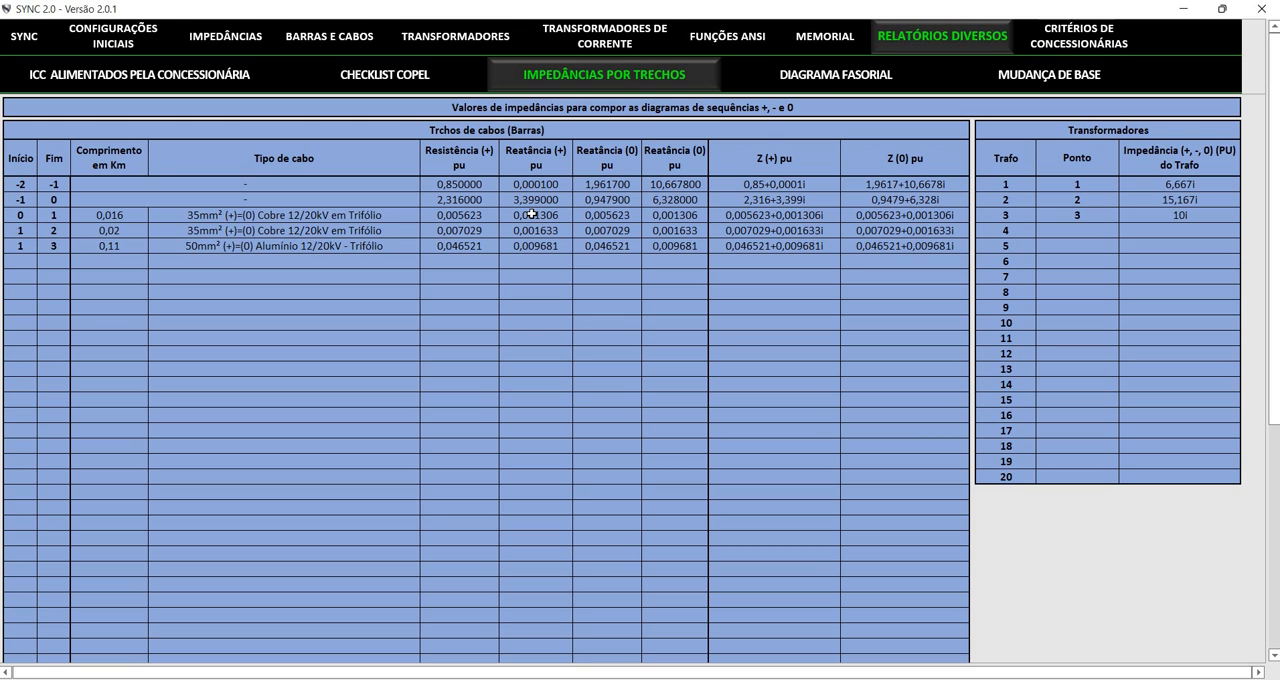
pyautogui.click(737, 70)
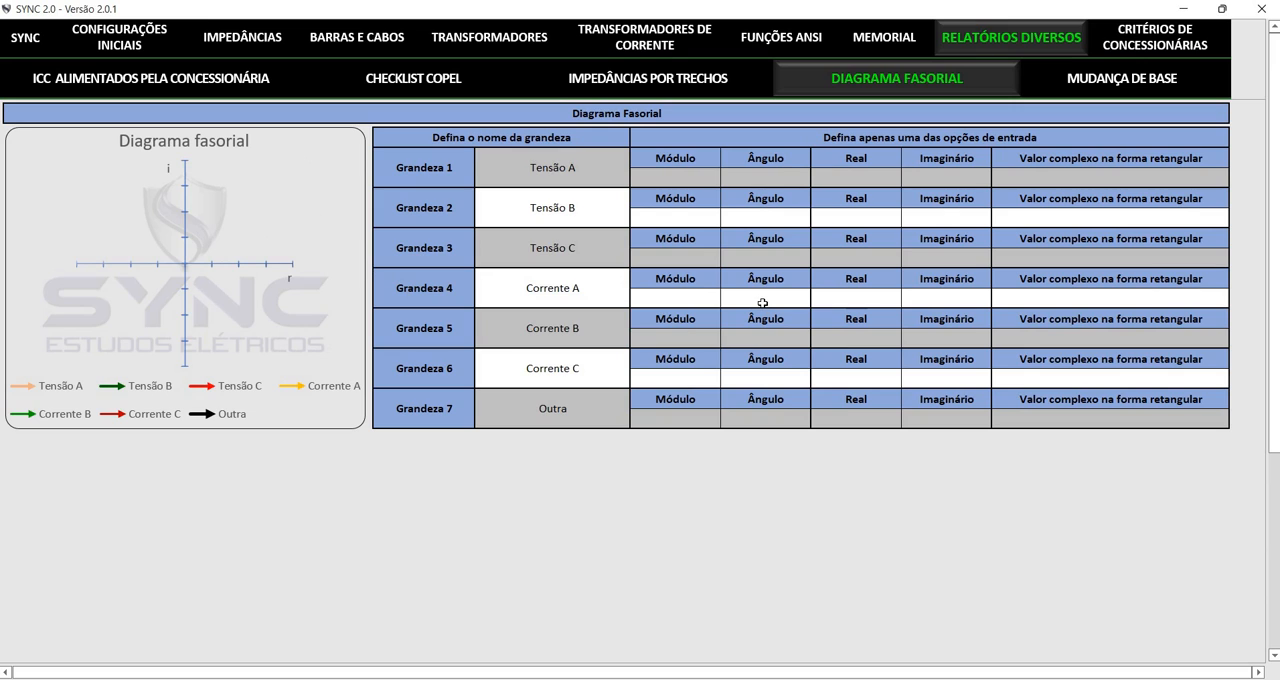
pyautogui.click(884, 72)
pyautogui.click(1157, 38)
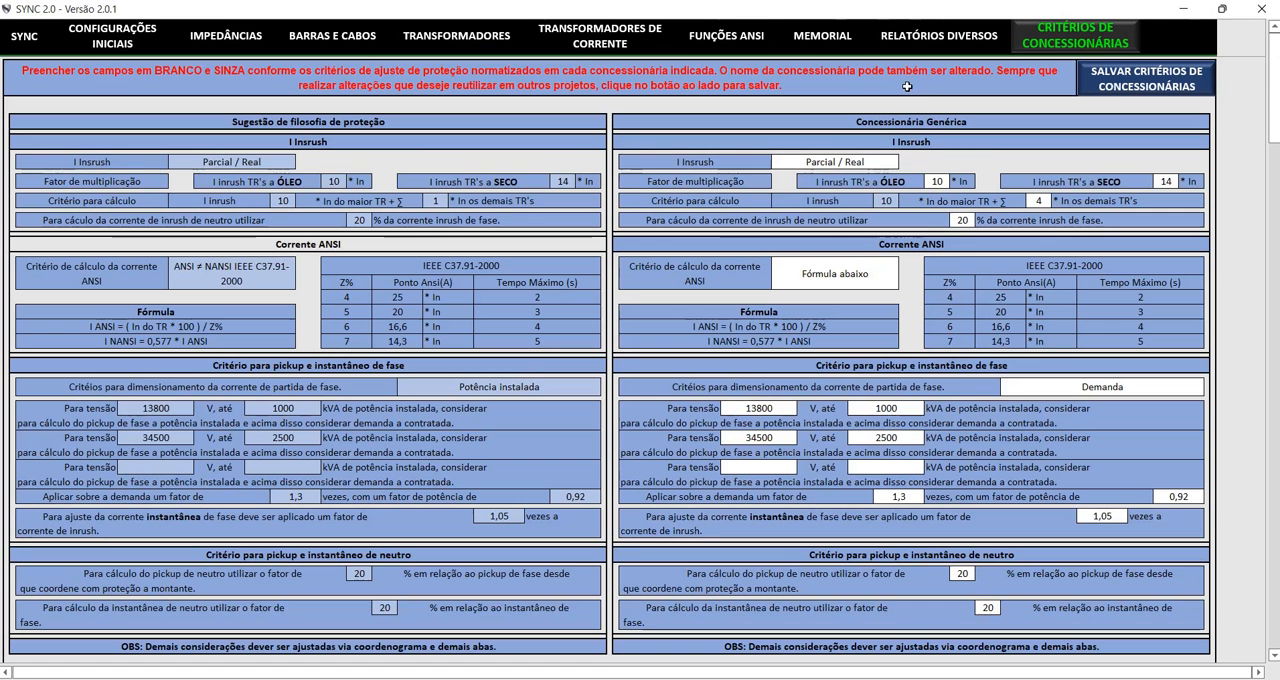
# Revisit the initial settings, current transformer sizing and ANSI function Coordenograma pages, and return to the SYNC home page
pyautogui.click(20, 38)
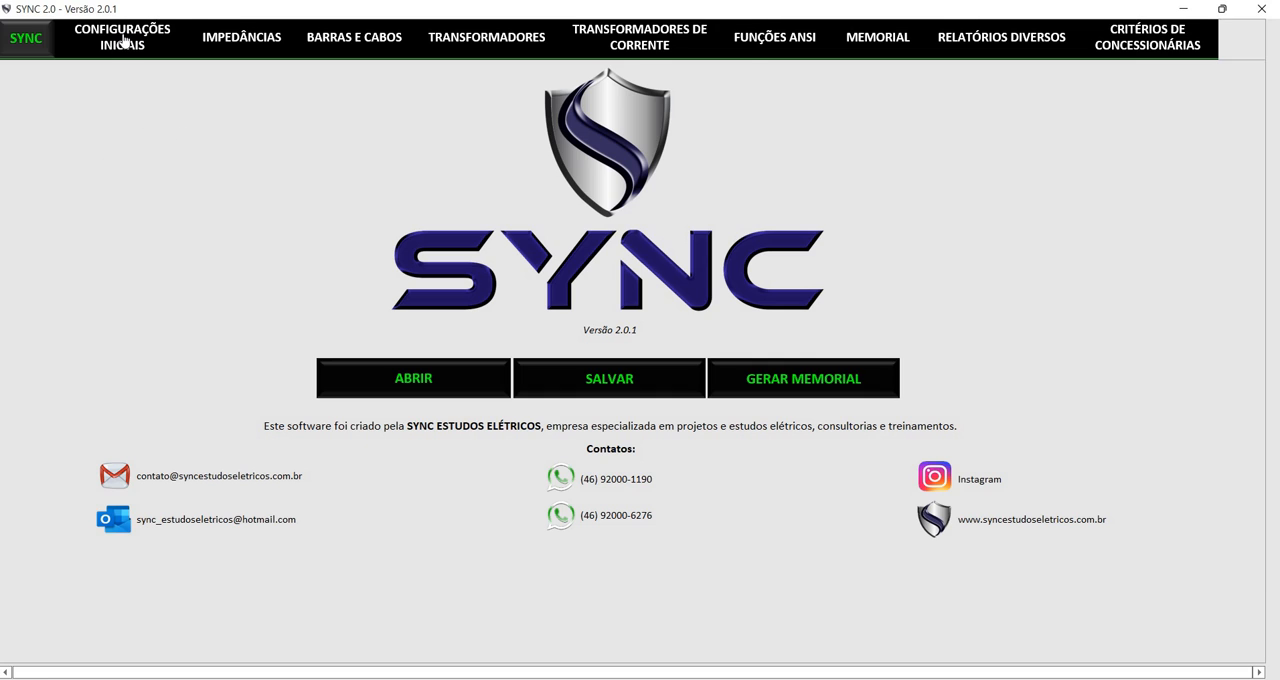
pyautogui.click(165, 45)
pyautogui.click(630, 38)
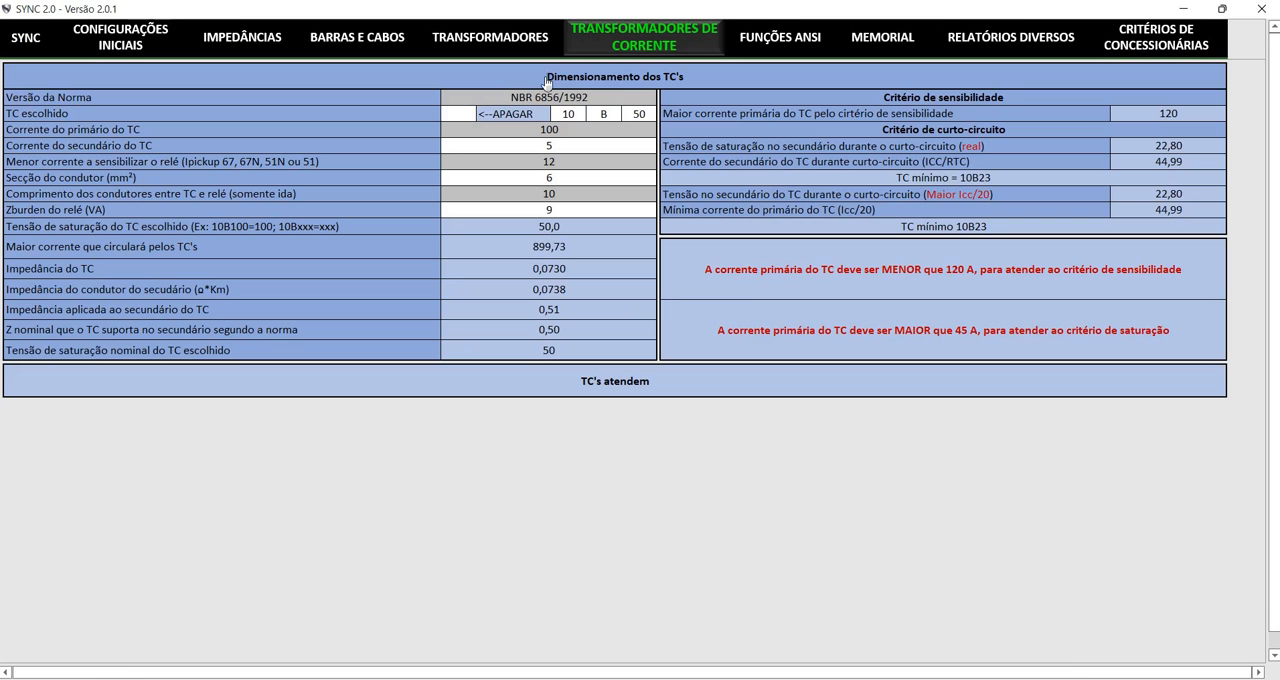
pyautogui.click(767, 40)
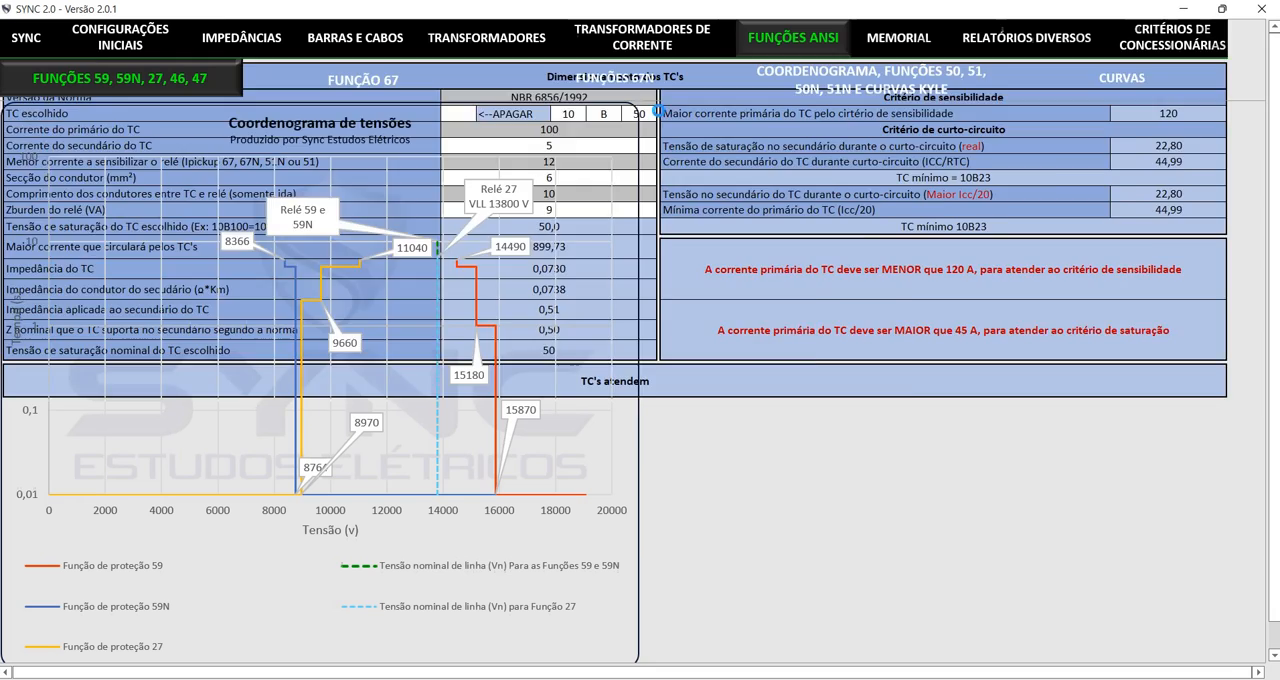
pyautogui.click(860, 78)
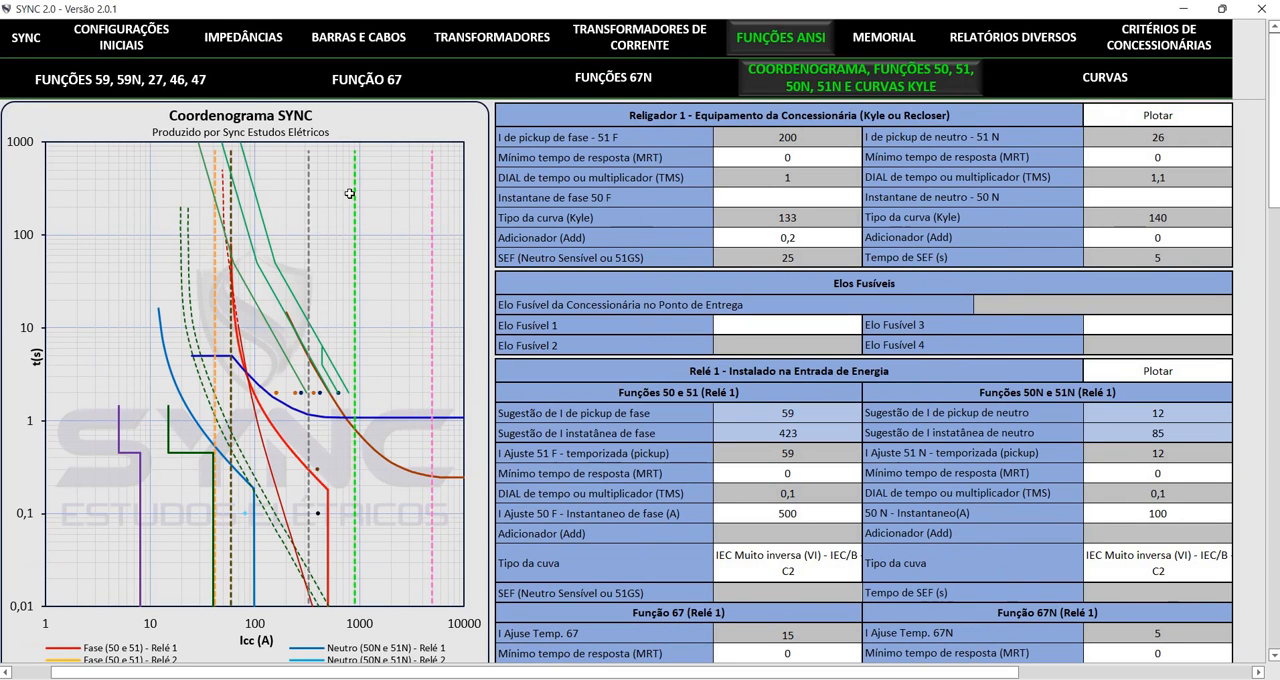
pyautogui.click(26, 37)
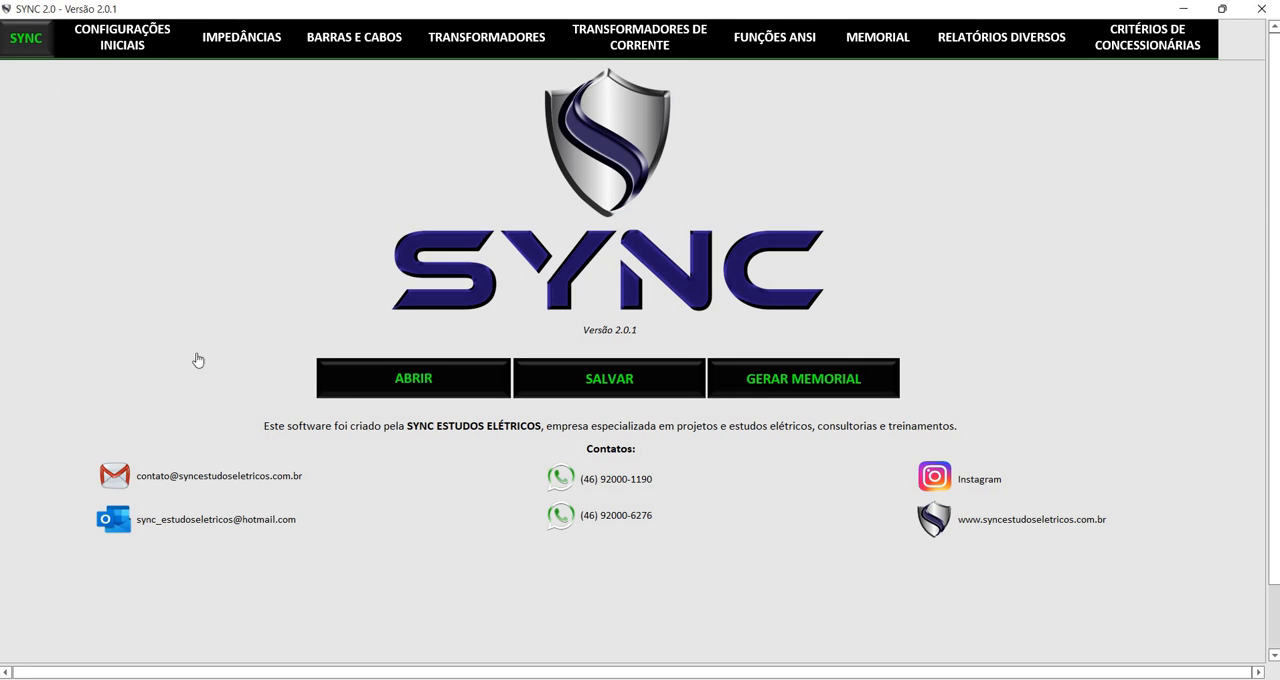
# Switch to the Memorial de Cálculo - Vídeo document in Word, look through its pages, and minimize it to return to SYNC
pyautogui.hotkey('alt', 'Tab')
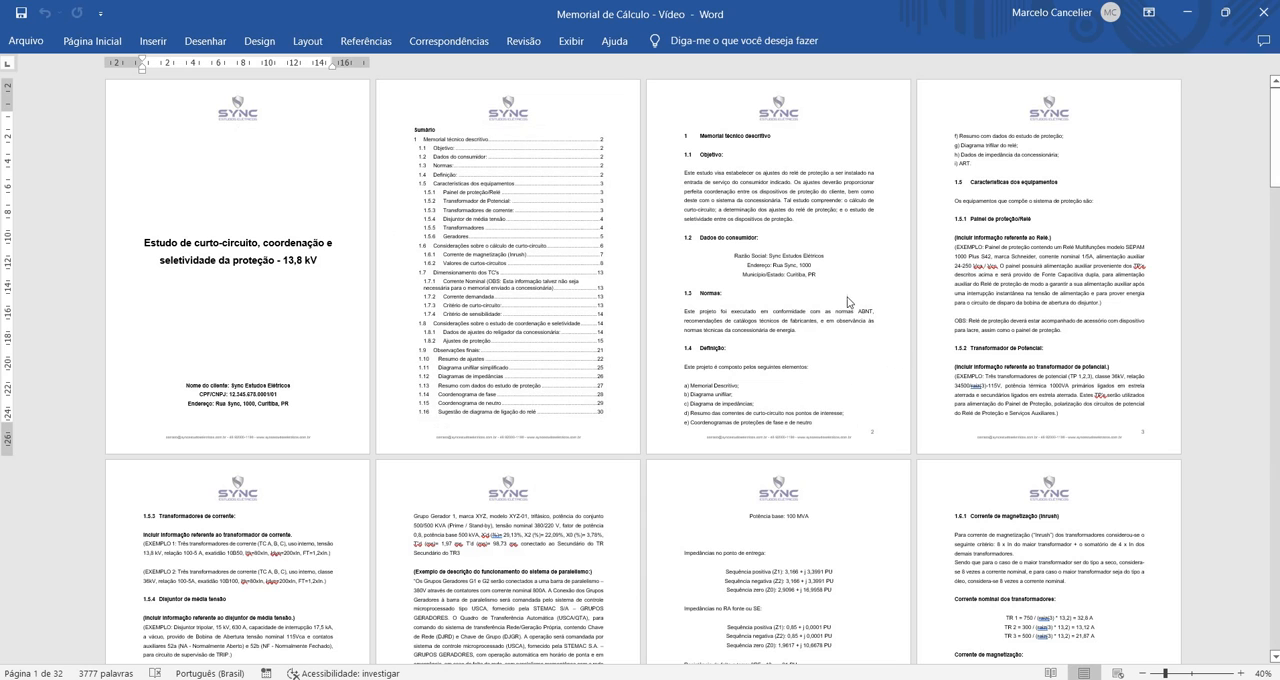
pyautogui.scroll(-8, 558, 320)
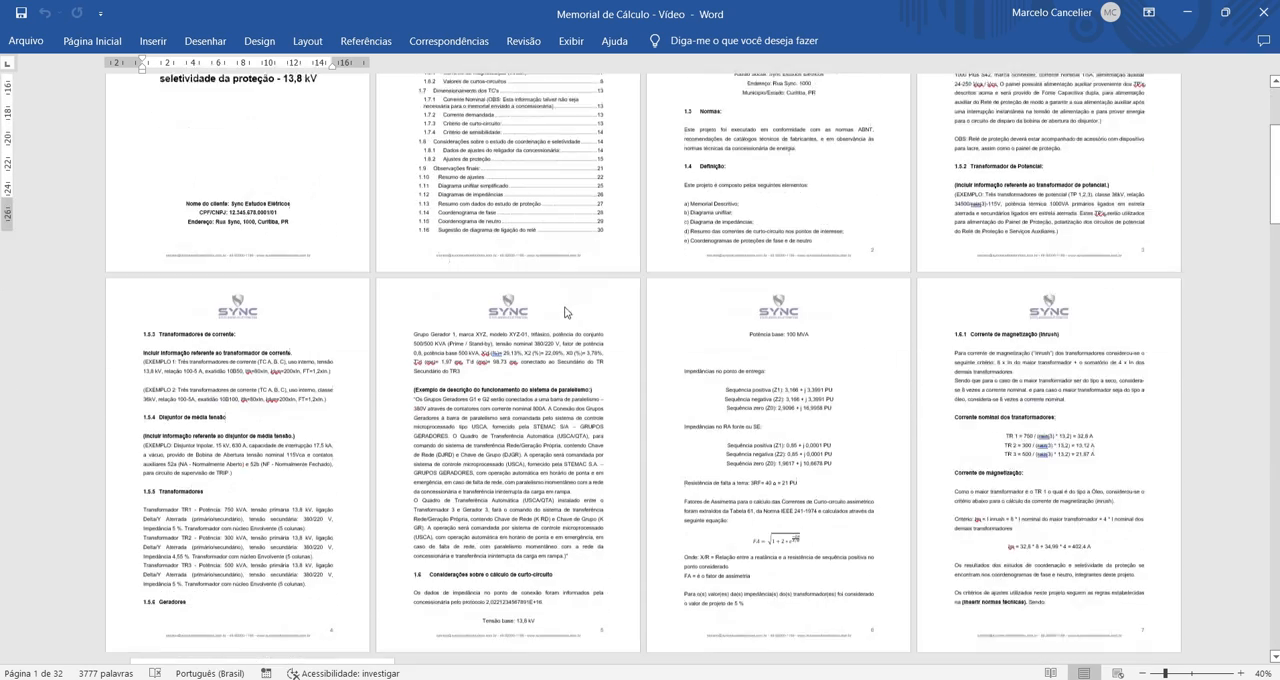
pyautogui.scroll(-10, 574, 300)
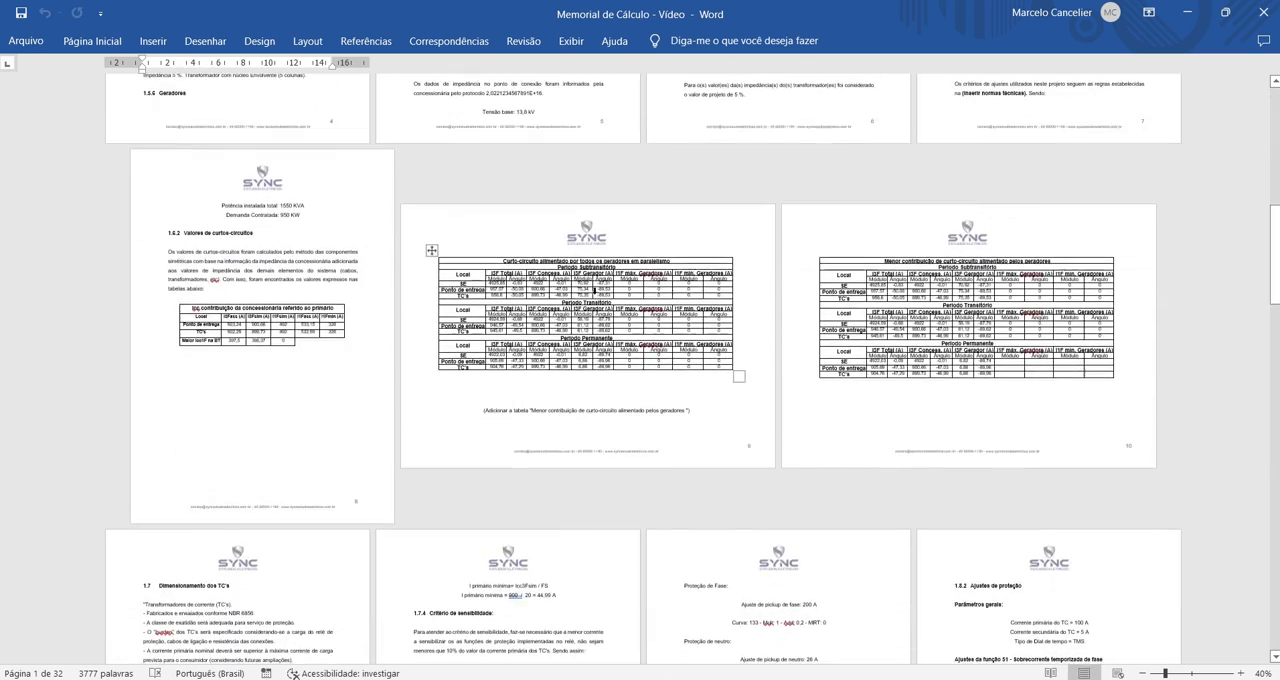
pyautogui.scroll(-10, 618, 297)
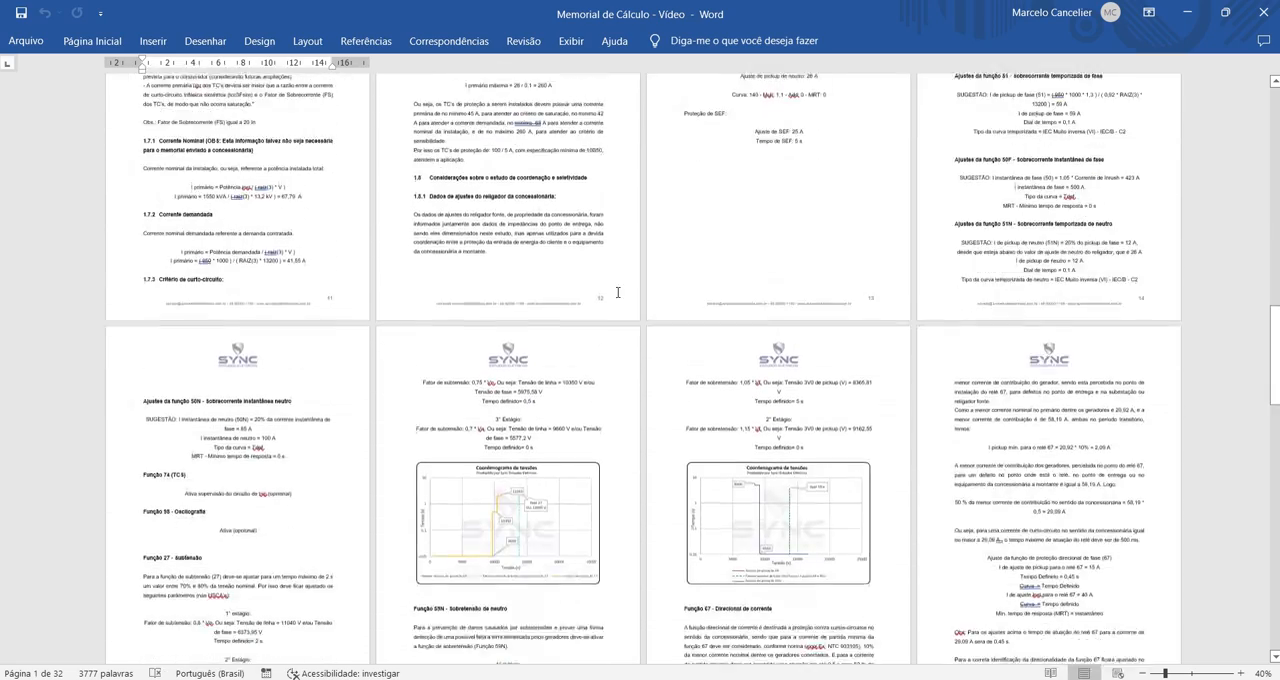
pyautogui.scroll(15, 622, 290)
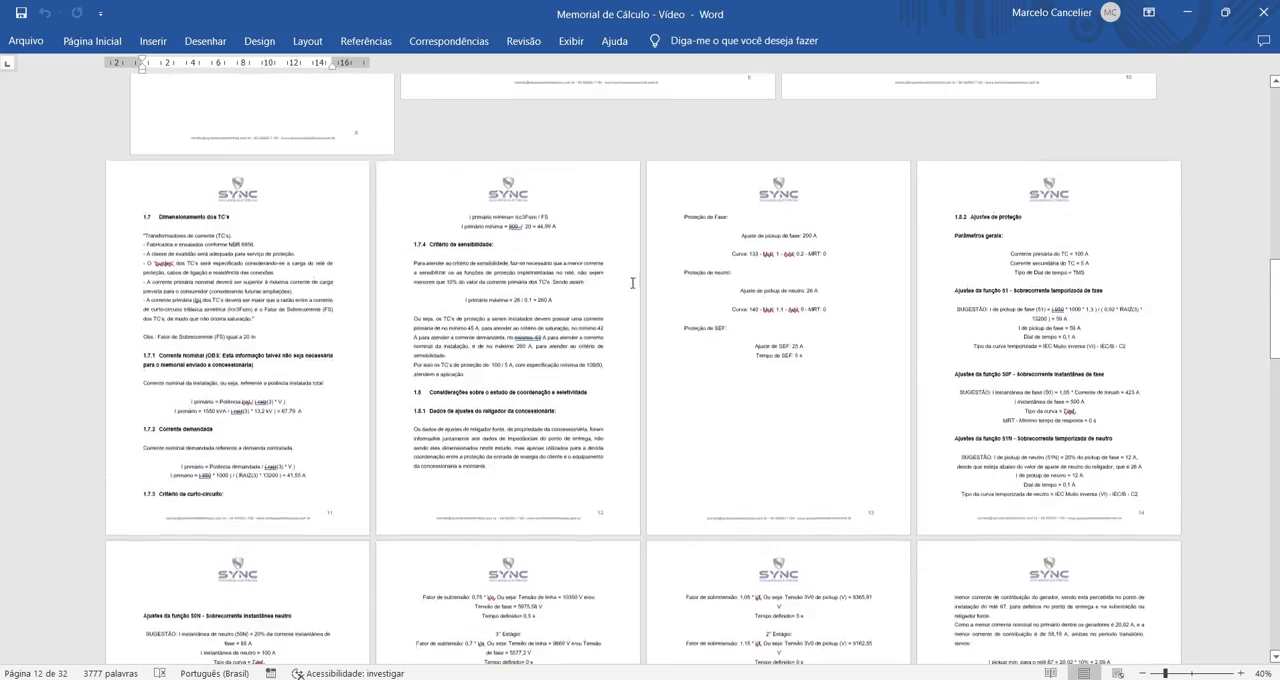
pyautogui.scroll(18, 648, 280)
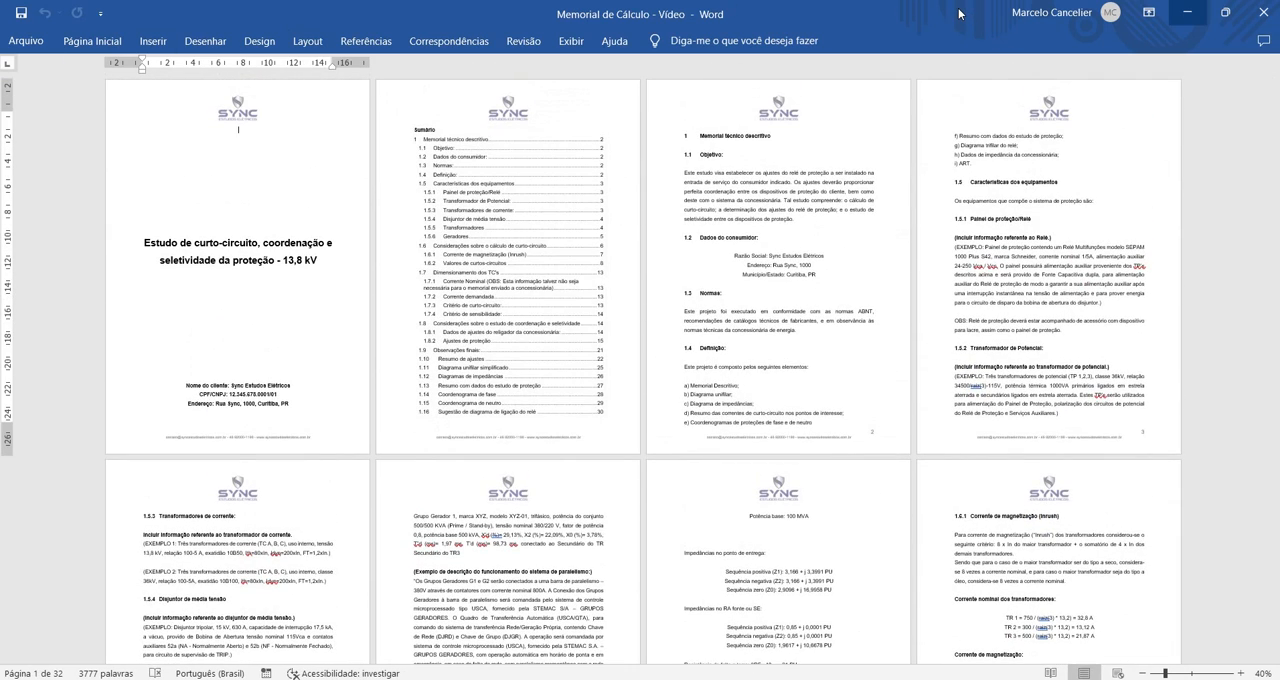
pyautogui.click(1187, 12)
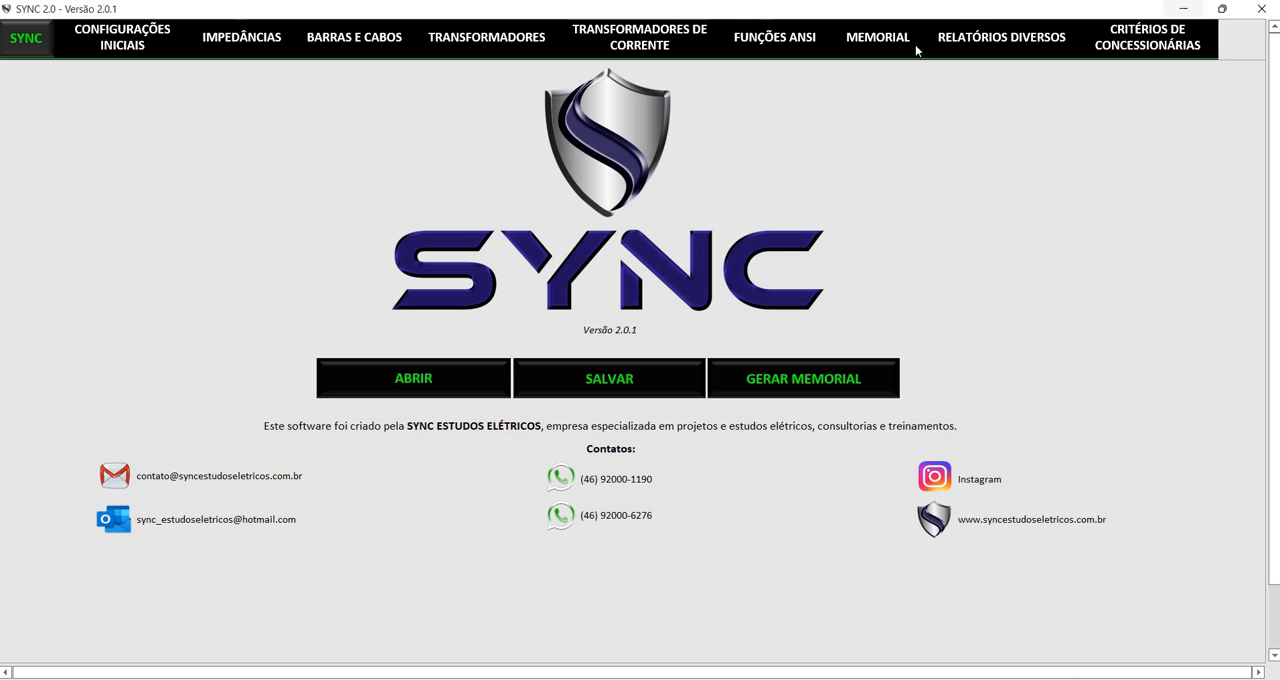